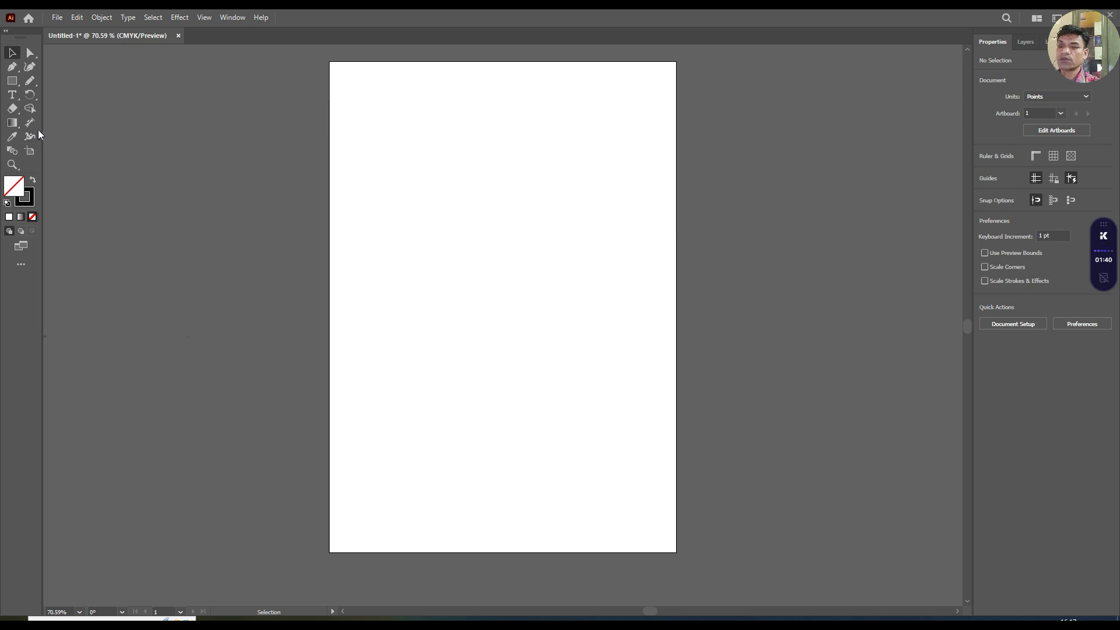
Try the Width tool on a trial S-shaped pencil stroke about 107 by 197 pt, and delete the stroke
left_click(30, 80)
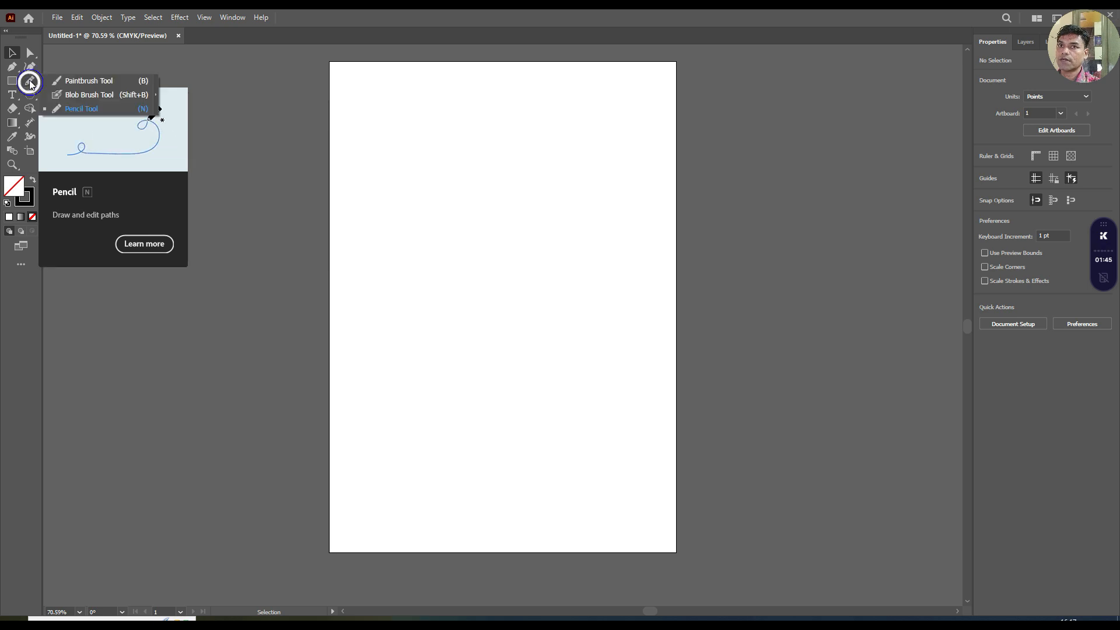
left_click(81, 108)
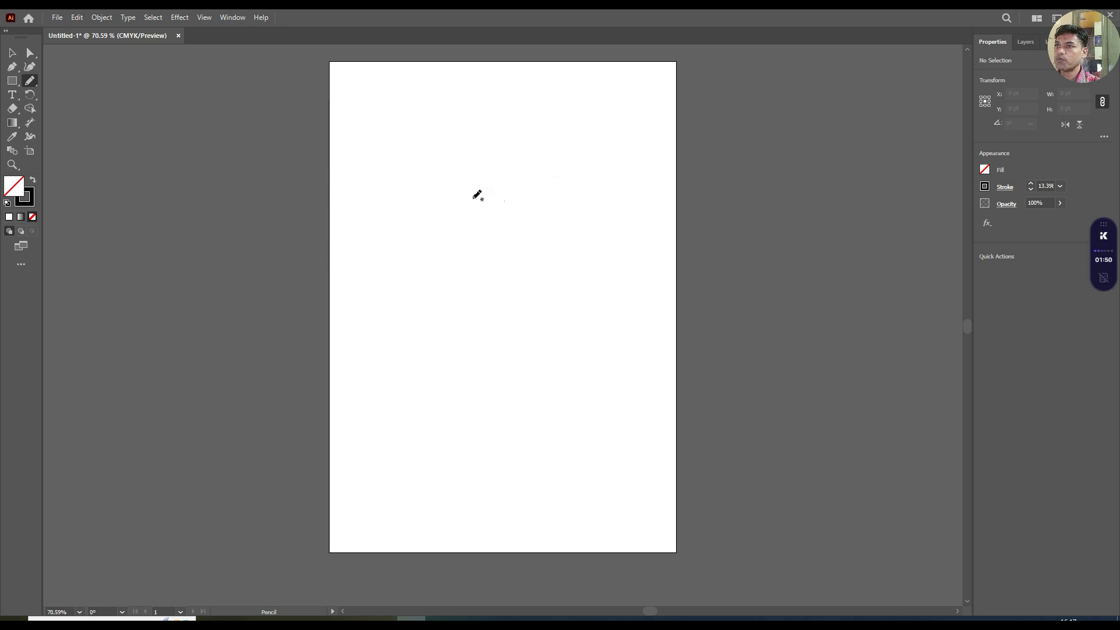
mouse_move(448, 205)
left_mouse_down()
mouse_move(479, 213)
mouse_move(450, 255)
mouse_move(449, 290)
mouse_move(485, 311)
mouse_move(509, 288)
left_mouse_up()
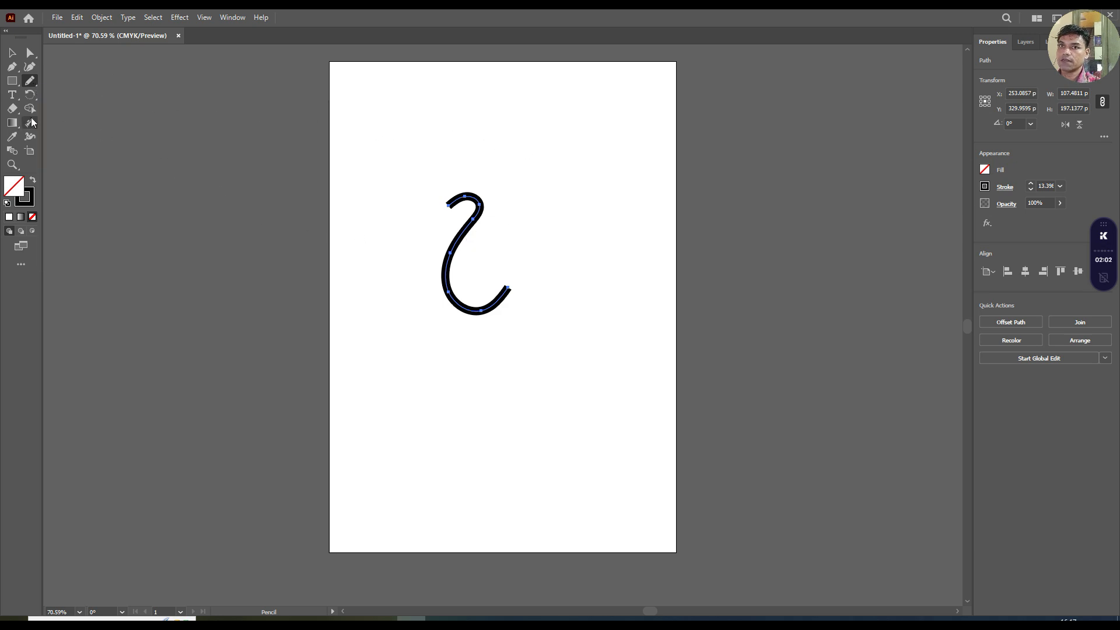
left_click(32, 136)
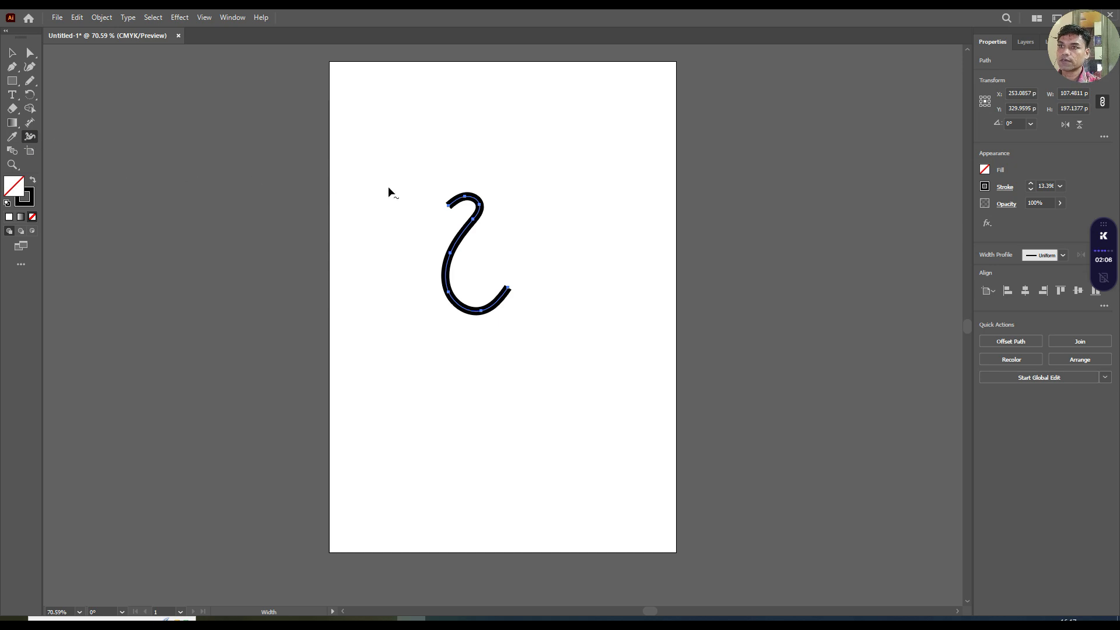
left_click_drag(450, 254, 467, 257)
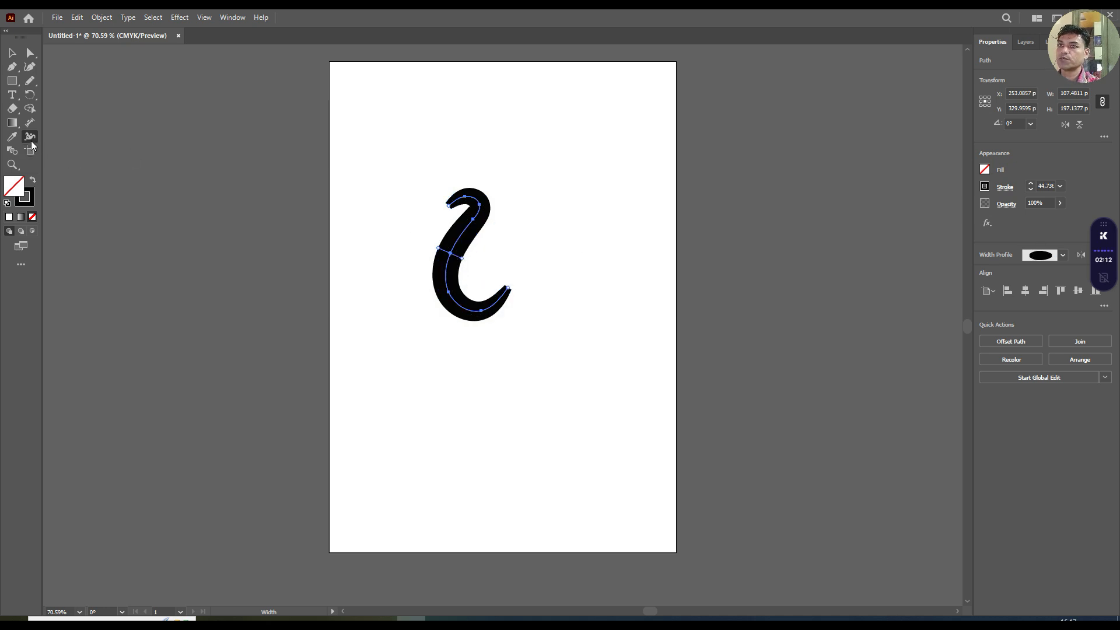
key("Delete")
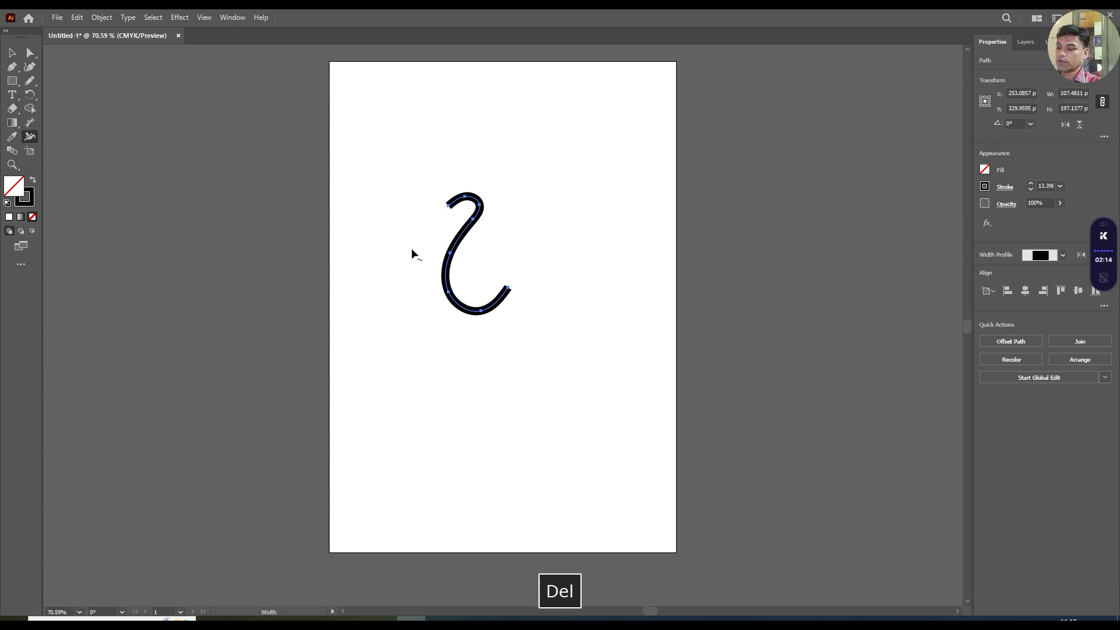
key("Delete")
Test widening the middle of a thinner S-shaped pencil stroke about 86 by 180 pt, and delete that stroke
left_click(33, 81)
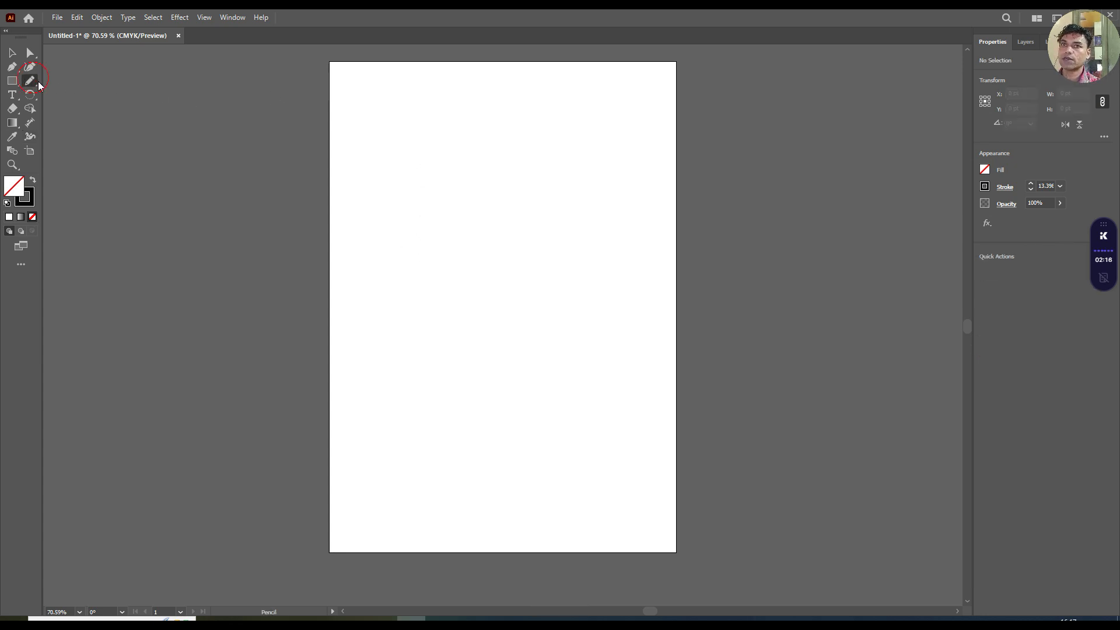
mouse_move(418, 212)
left_mouse_down()
mouse_move(456, 214)
mouse_move(468, 293)
left_mouse_up()
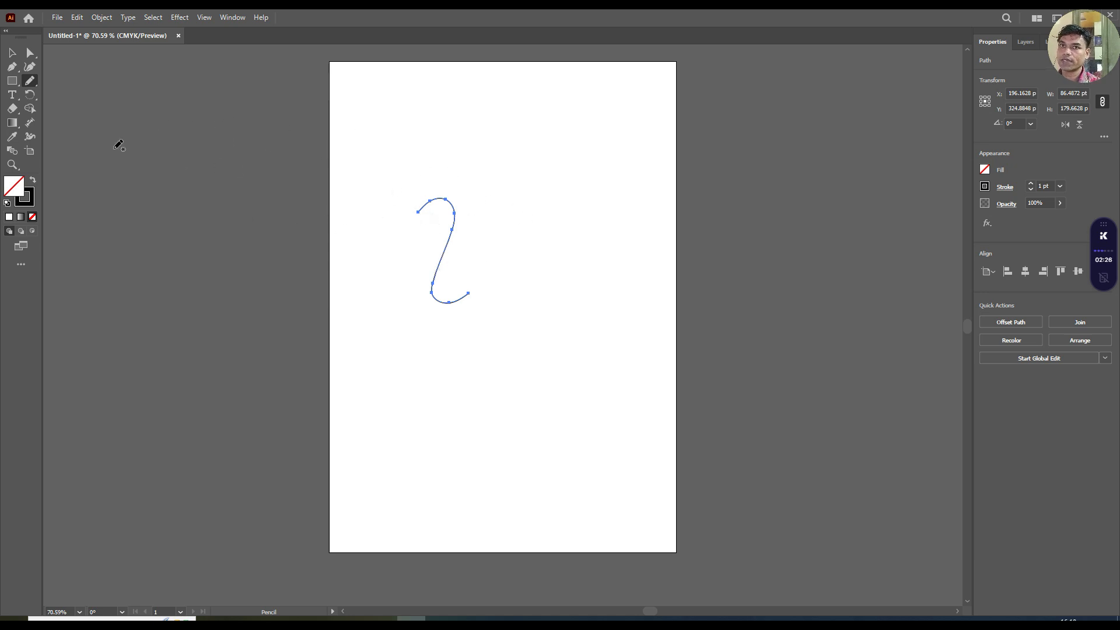
left_click(12, 53)
left_click(551, 257)
left_click_drag(379, 178, 537, 299)
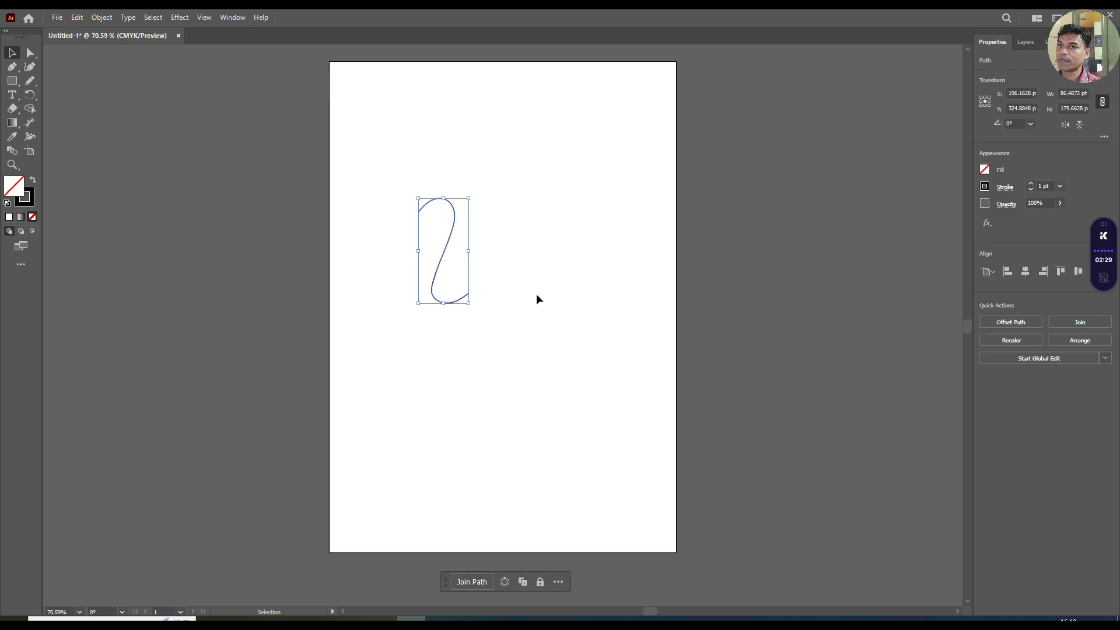
left_click(30, 138)
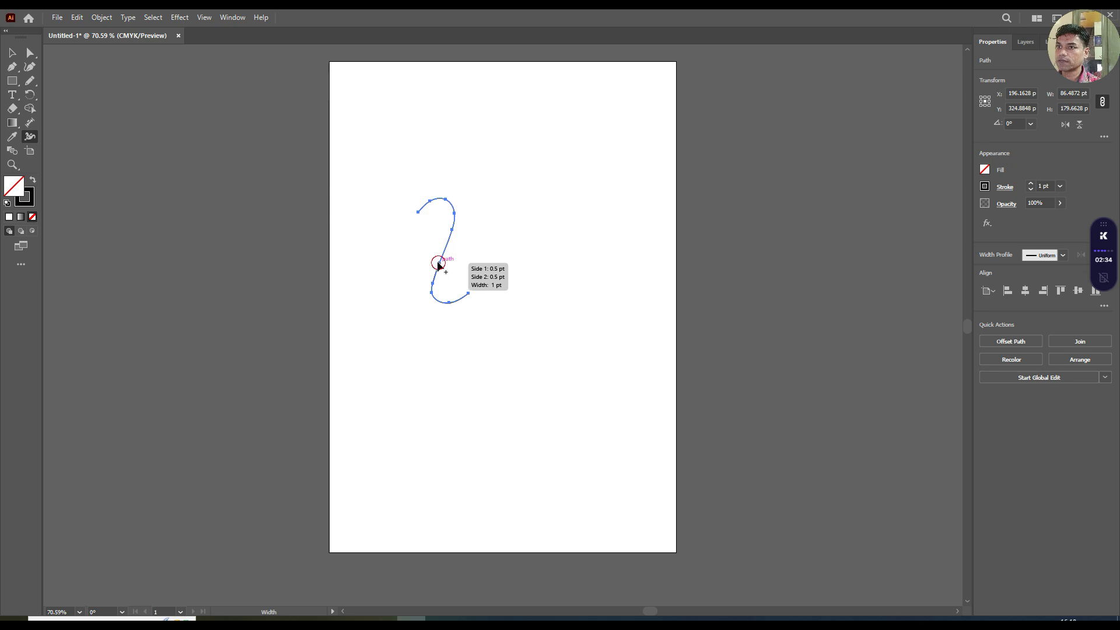
left_click_drag(440, 267, 470, 263)
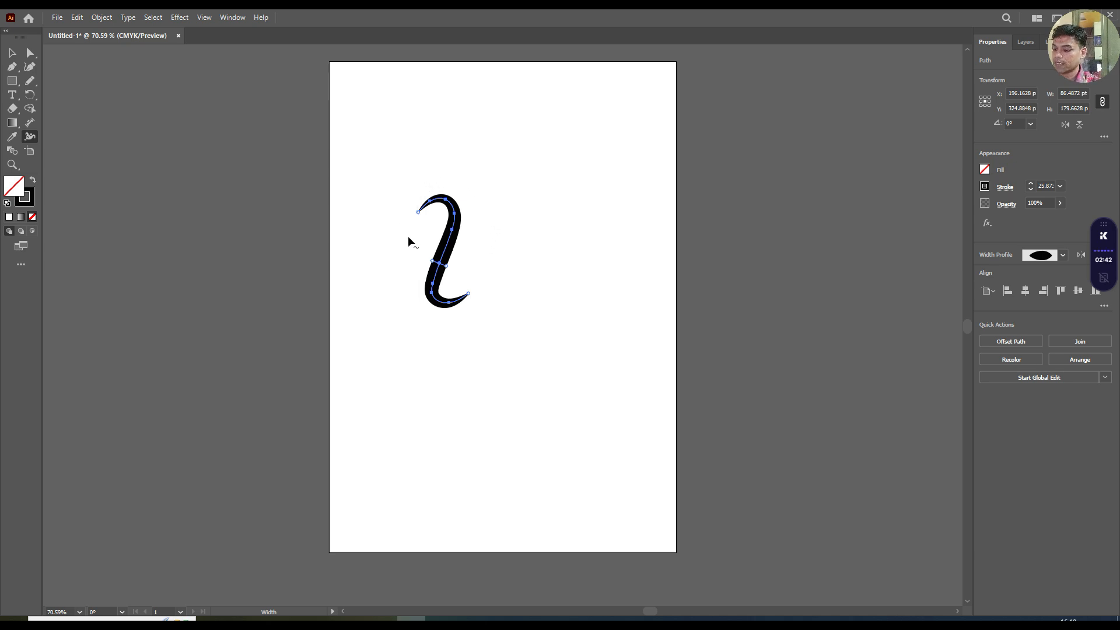
key("Delete")
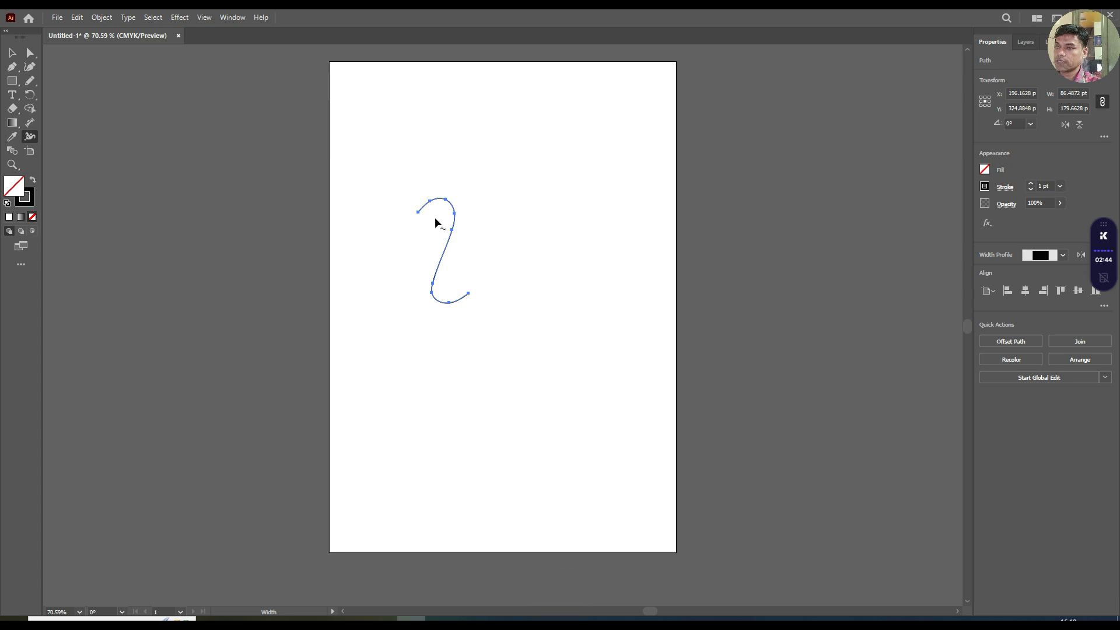
key("Delete")
Draw a slim upright S-shaped pencil stroke about 55 by 258 pt mid-page, and widen its middle to about 16.6 pt
left_click(30, 81)
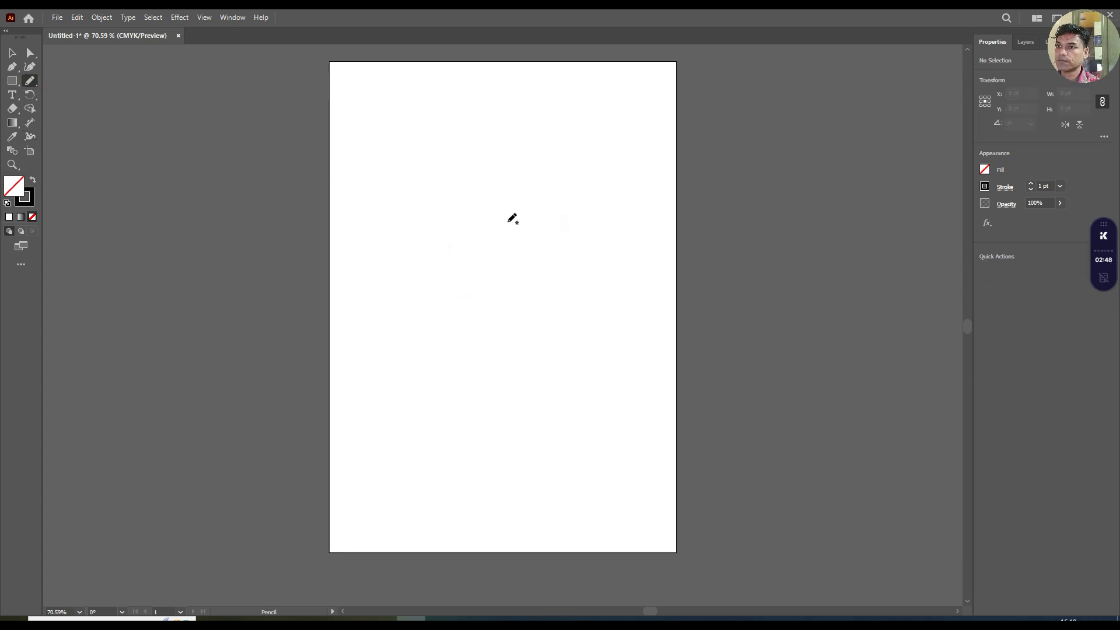
mouse_move(520, 215)
left_mouse_down()
mouse_move(521, 251)
mouse_move(494, 324)
mouse_move(503, 366)
left_mouse_up()
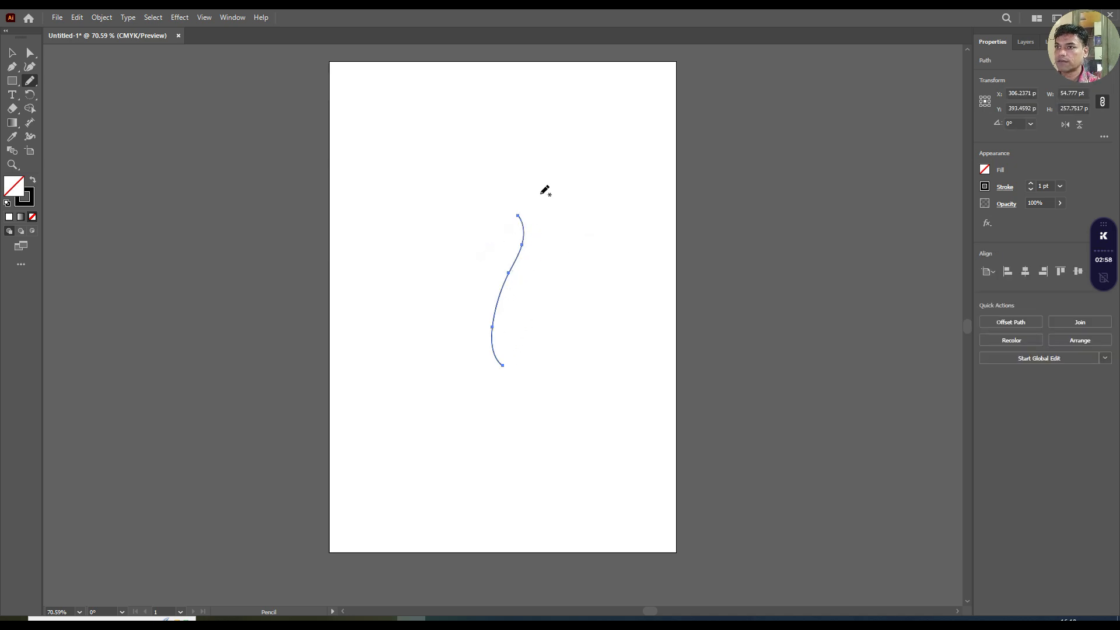
left_click(34, 138)
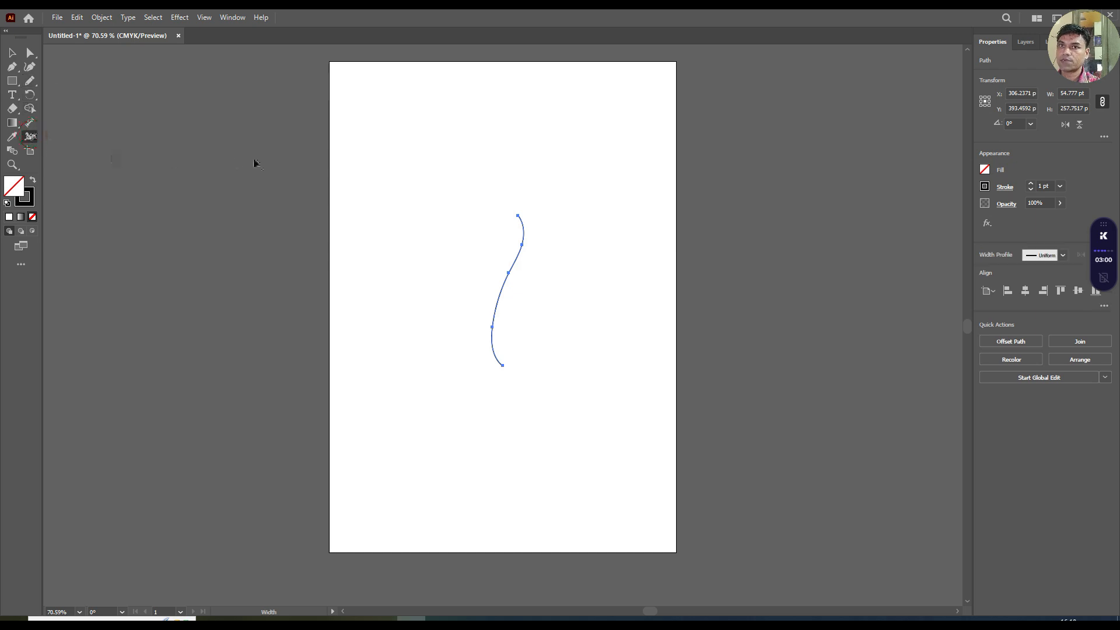
left_click_drag(509, 278, 513, 278)
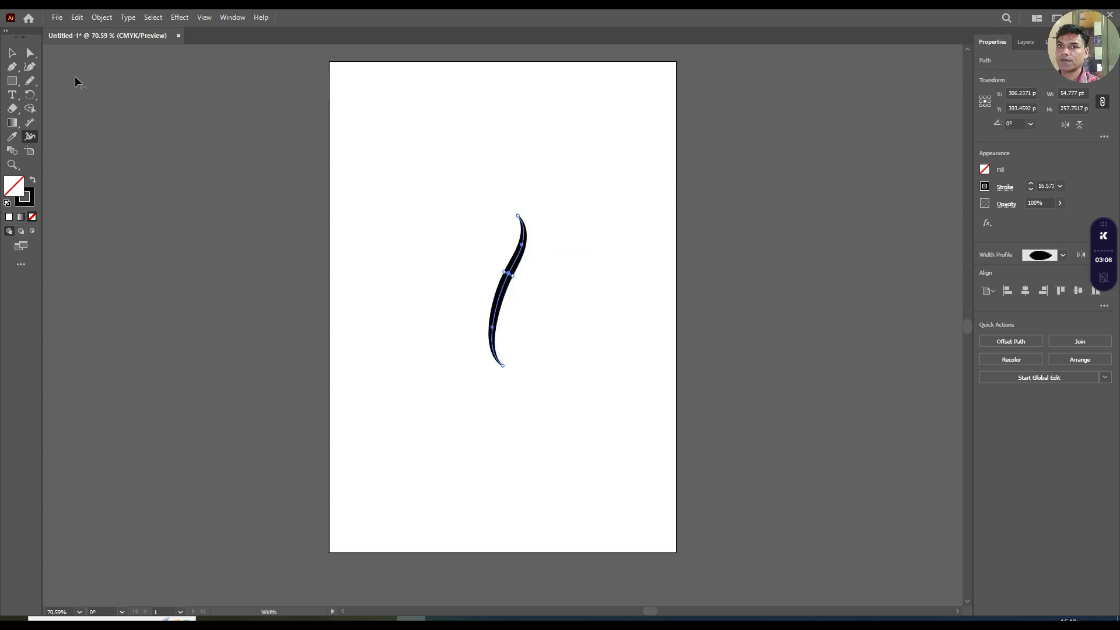
Draw a double-bulged hooked pencil stroke about 212 by 203 pt around the upright stroke, widening its upper bulge to about 13 pt and its base to about 20.7 pt
left_click(30, 81)
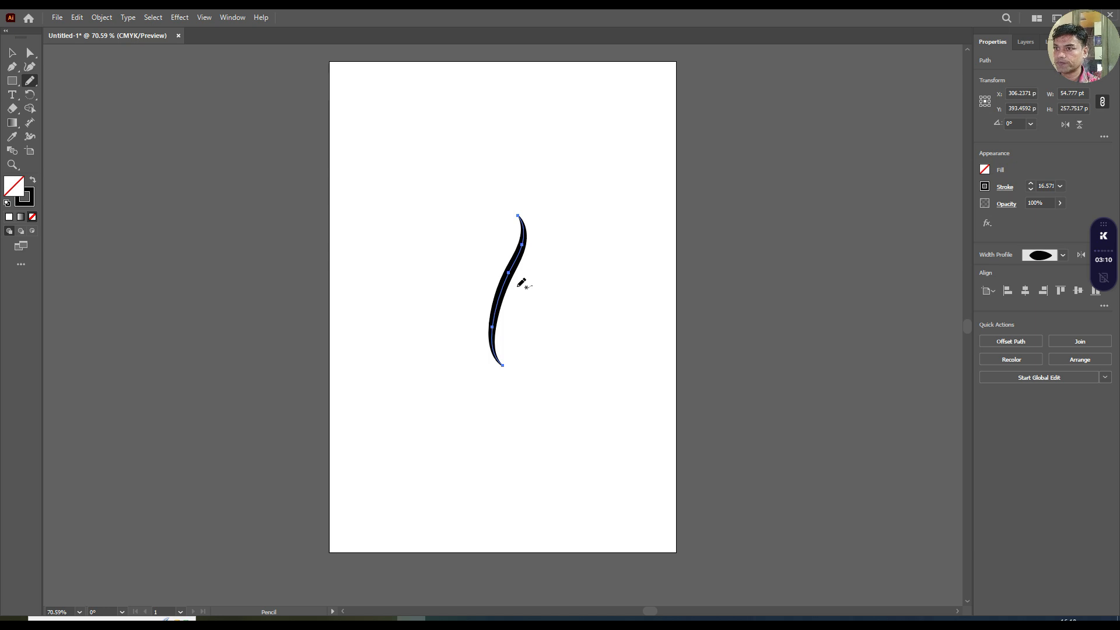
mouse_move(517, 283)
left_mouse_down()
mouse_move(559, 314)
mouse_move(535, 335)
mouse_move(506, 335)
mouse_move(535, 365)
mouse_move(517, 394)
mouse_move(453, 391)
mouse_move(436, 356)
mouse_move(449, 305)
left_mouse_up()
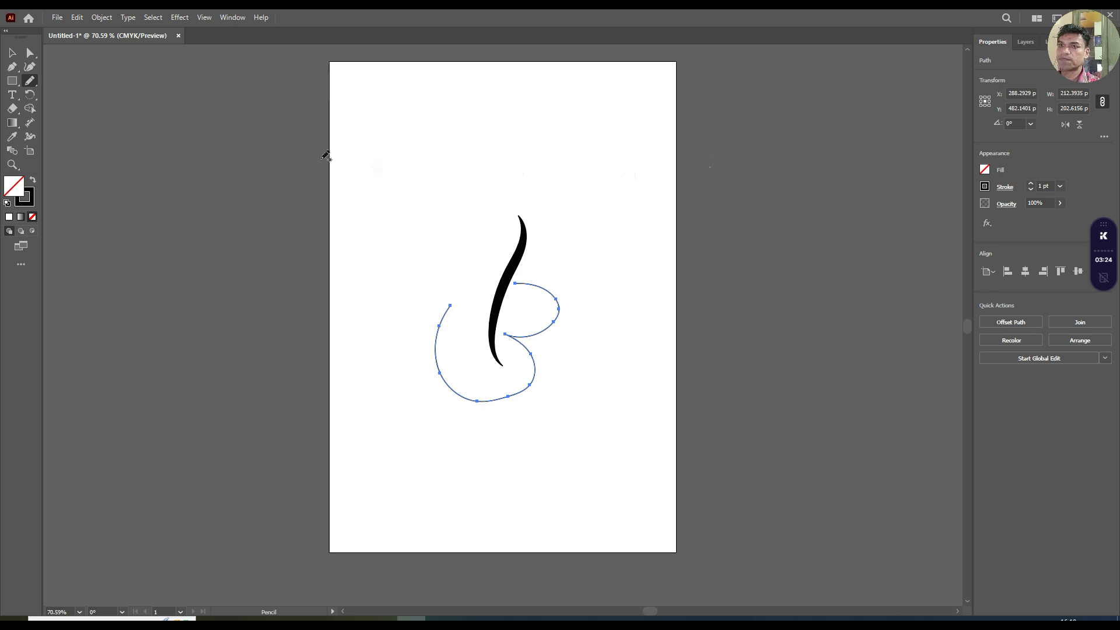
left_click(30, 137)
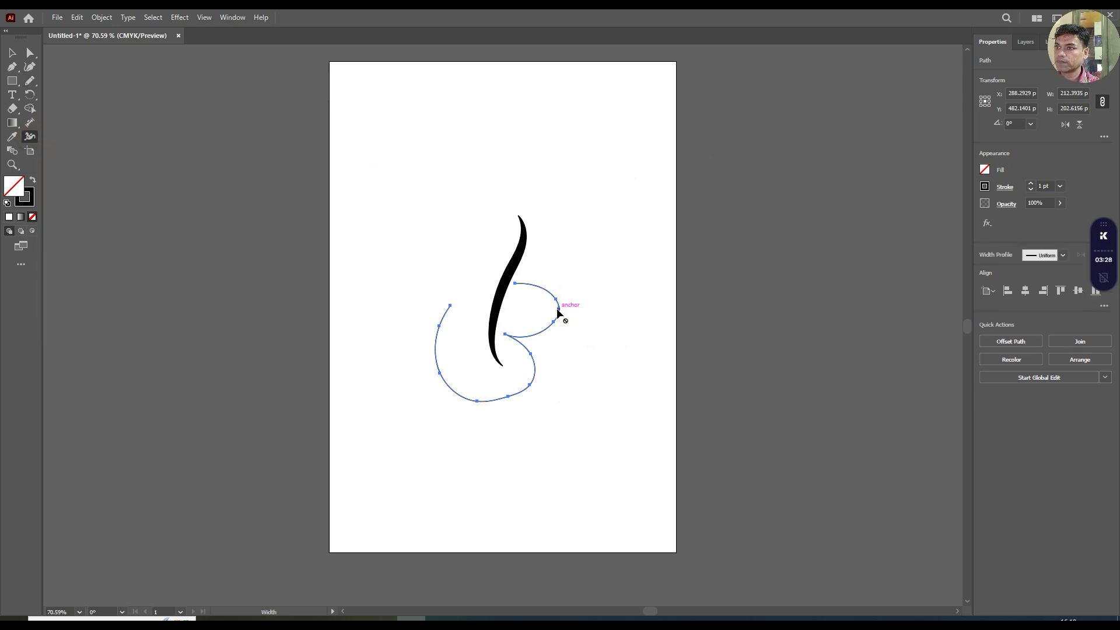
left_click_drag(563, 309, 562, 310)
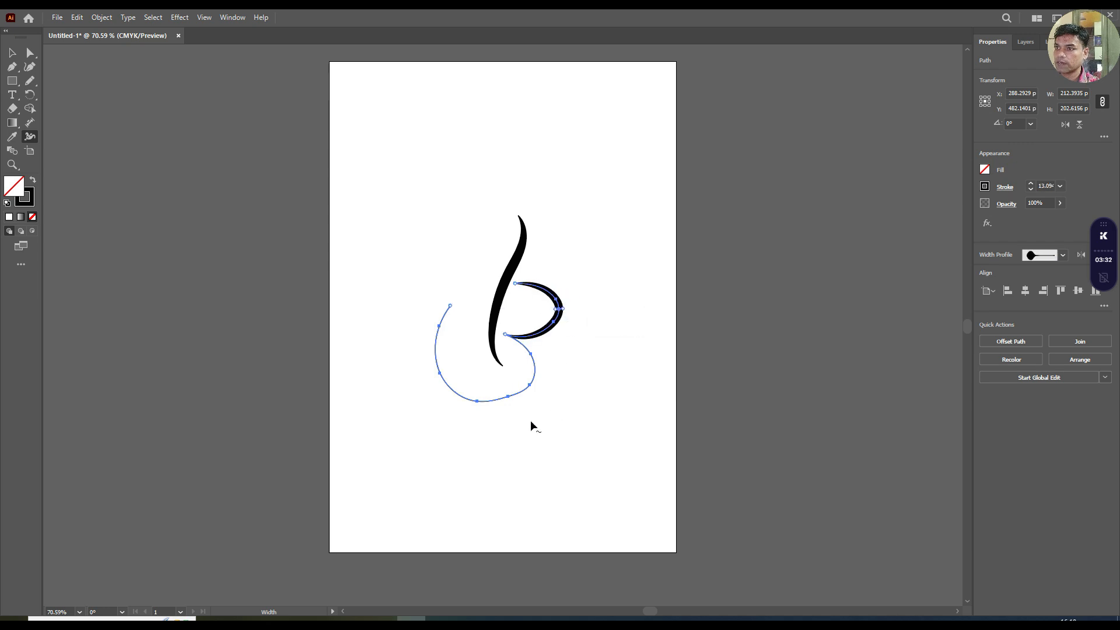
left_click_drag(509, 396, 514, 405)
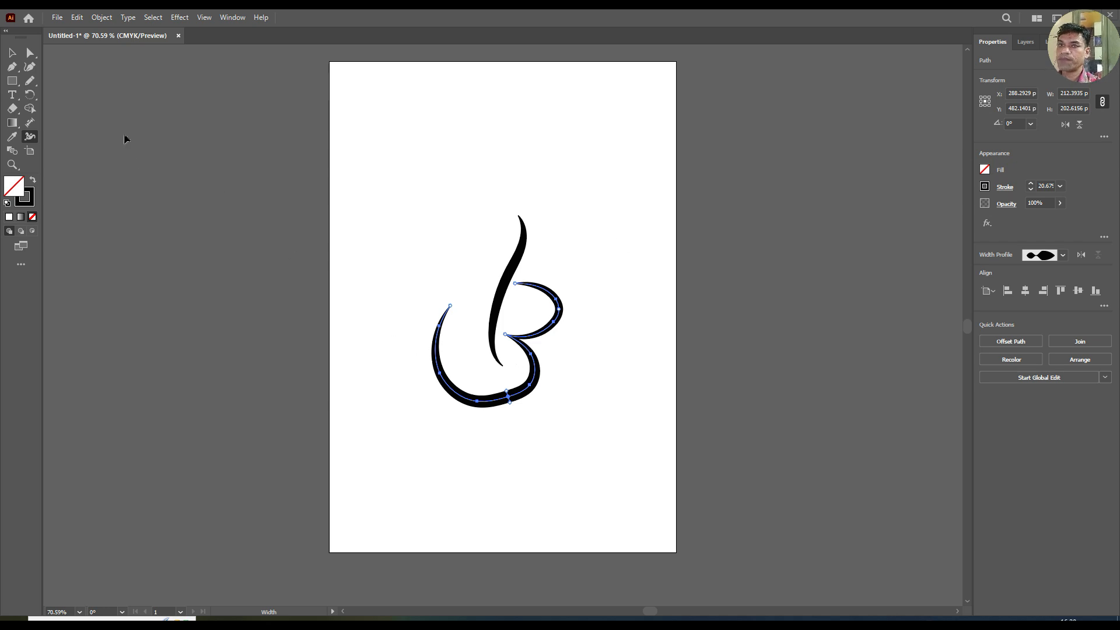
Draw a trunk-like pencil curve about 204 by 193 pt sweeping below the hooked stroke, and widen its outer bend to about 22.9 pt
left_click(35, 85)
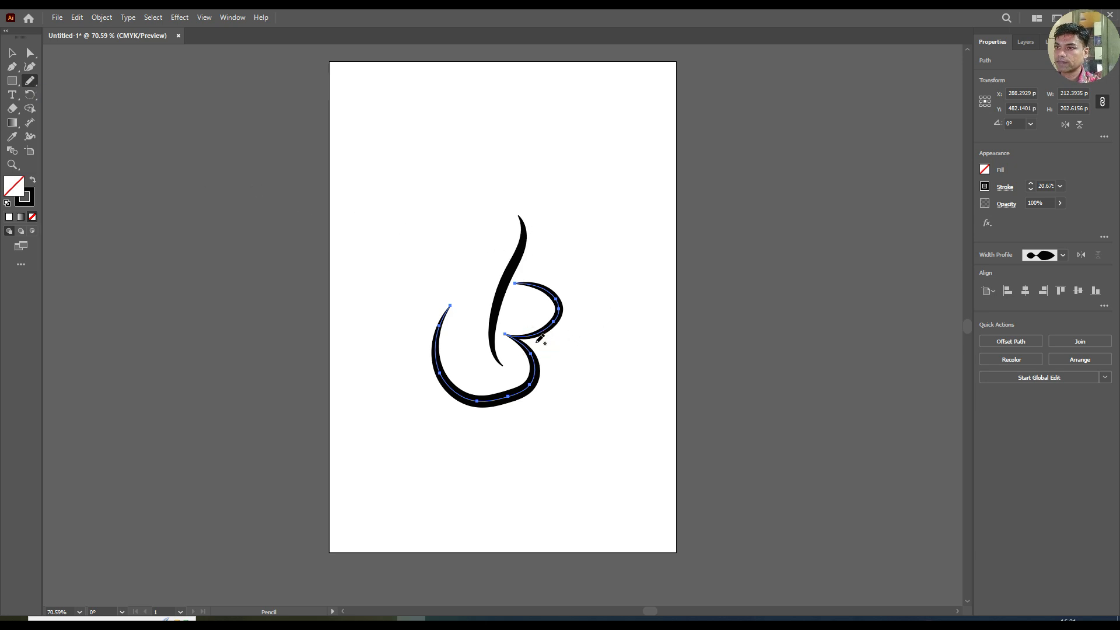
mouse_move(547, 343)
left_mouse_down()
mouse_move(576, 356)
mouse_move(578, 402)
mouse_move(470, 428)
mouse_move(479, 455)
left_mouse_up()
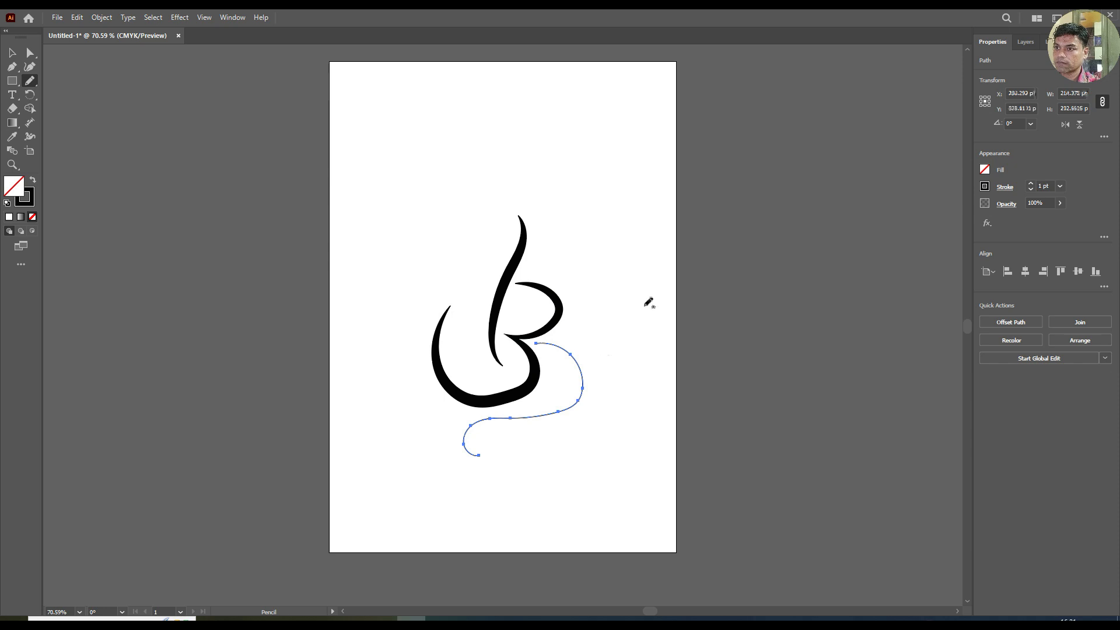
left_click(31, 150)
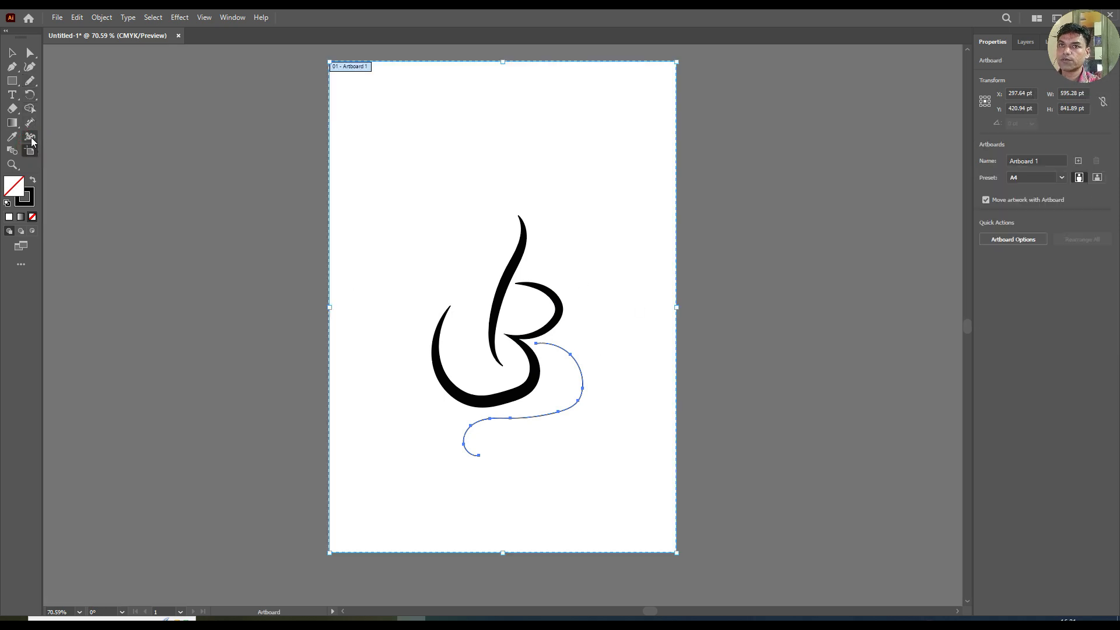
left_click(30, 137)
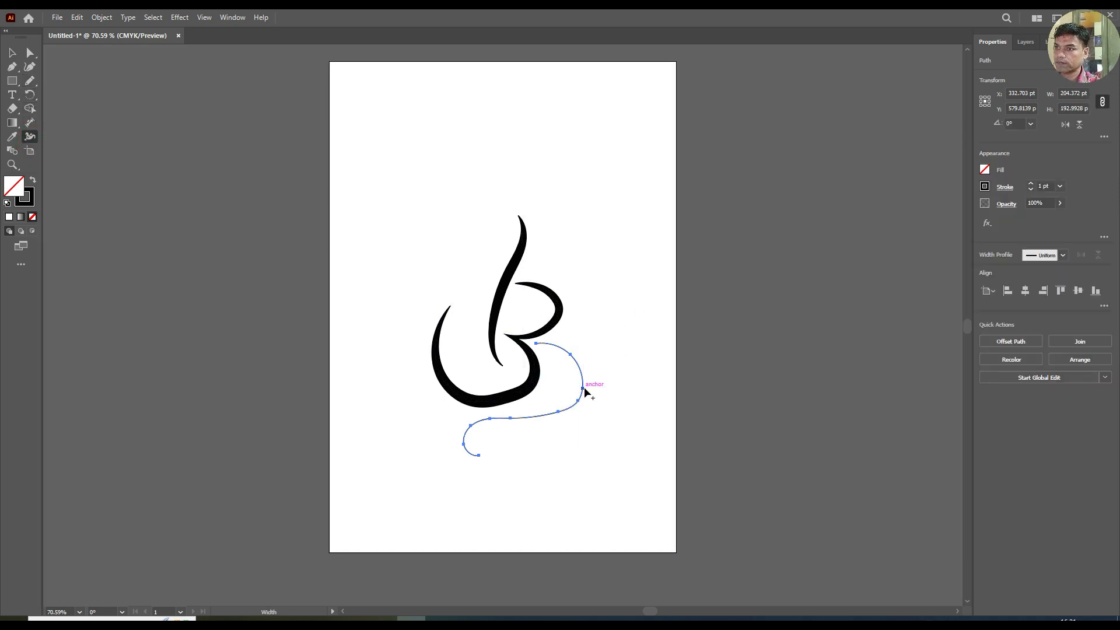
left_click_drag(584, 386, 589, 387)
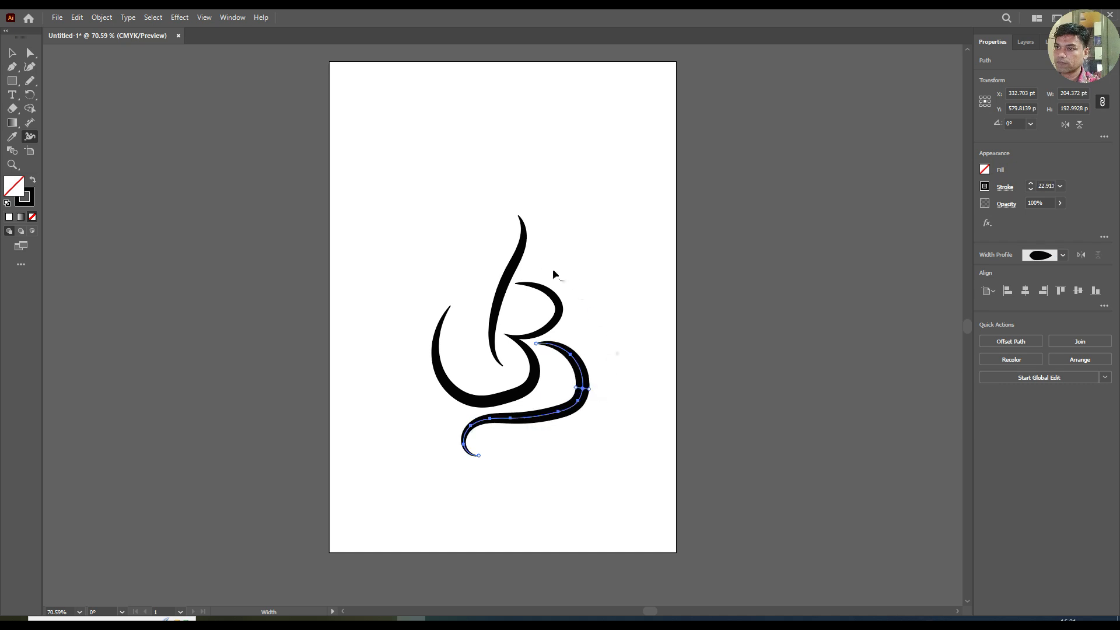
Draw a small upturned pencil curve about 60 by 32 pt beside the upper bulge, and widen it to about 12.7 pt
left_click(32, 82)
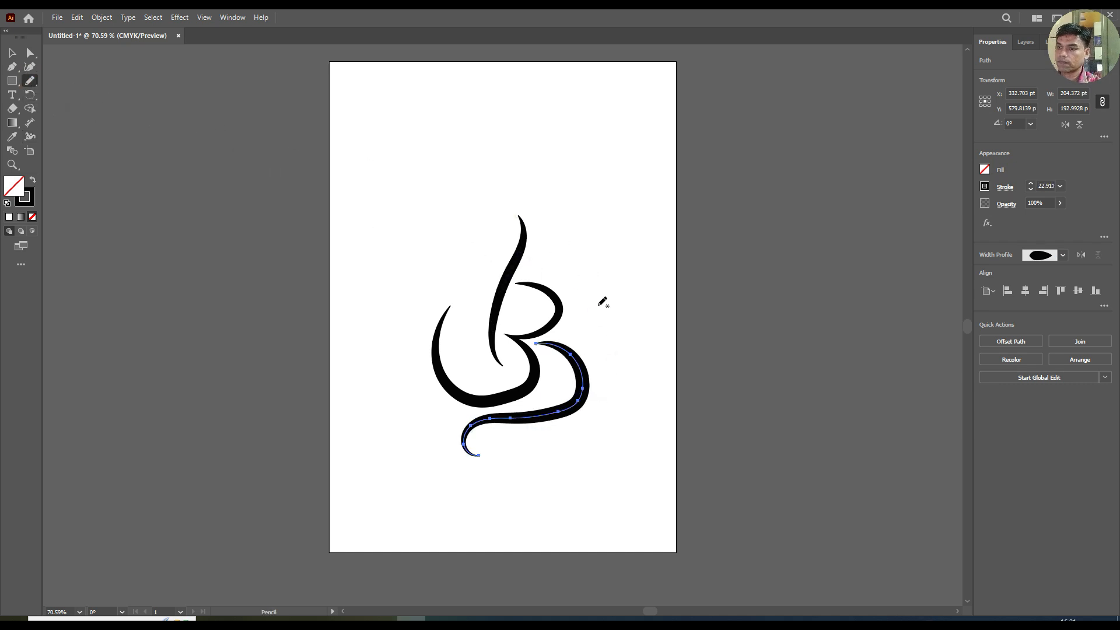
mouse_move(563, 321)
left_mouse_down()
mouse_move(574, 338)
mouse_move(598, 336)
left_mouse_up()
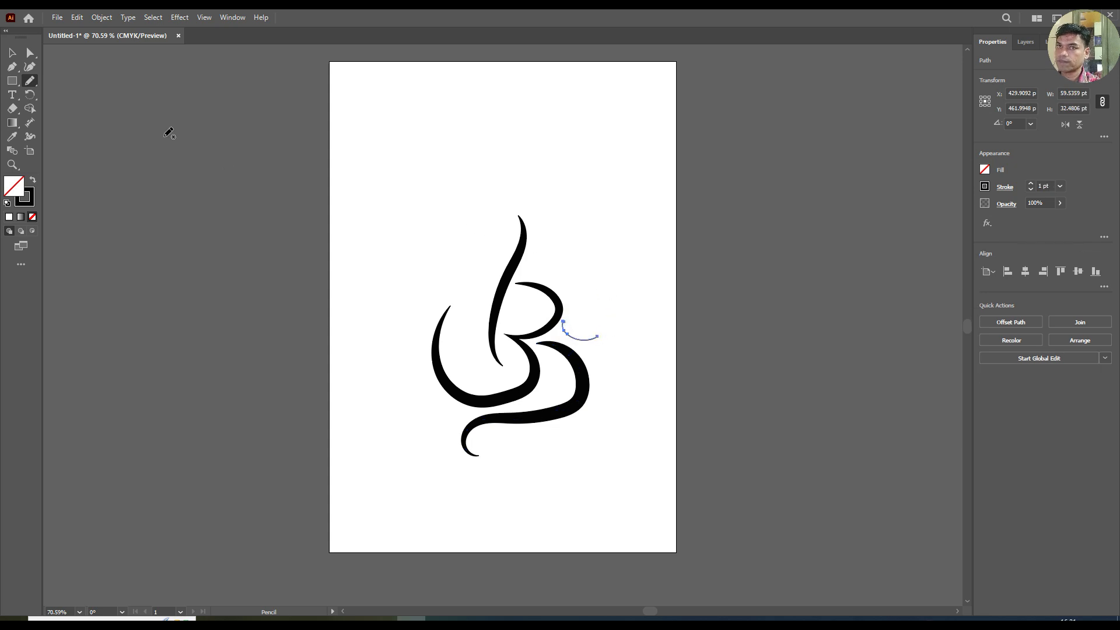
left_click(32, 137)
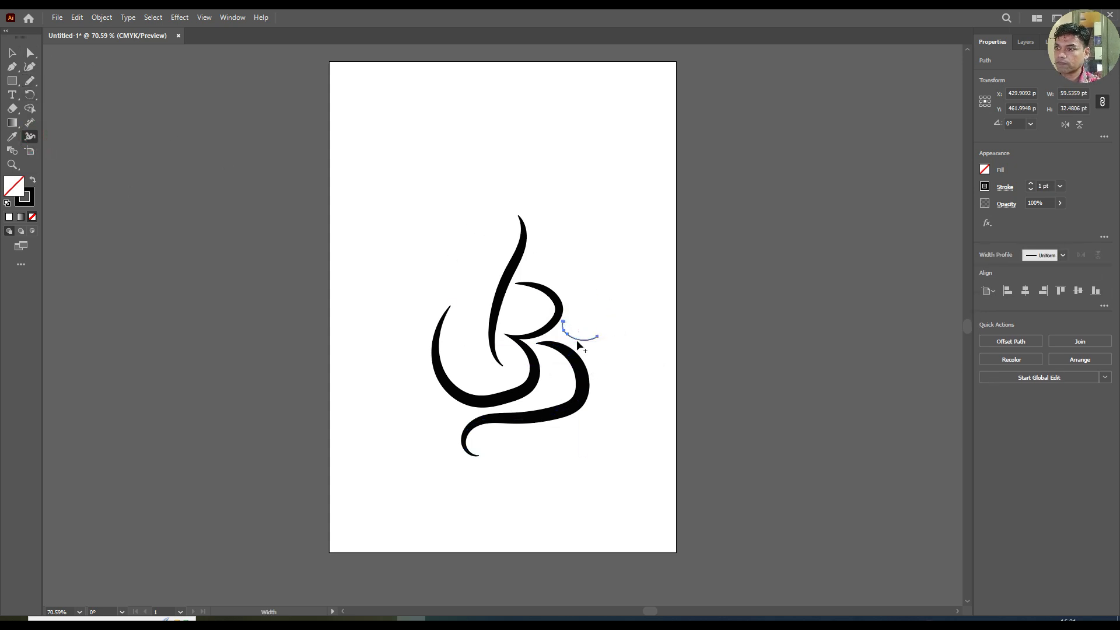
left_click_drag(567, 341, 568, 342)
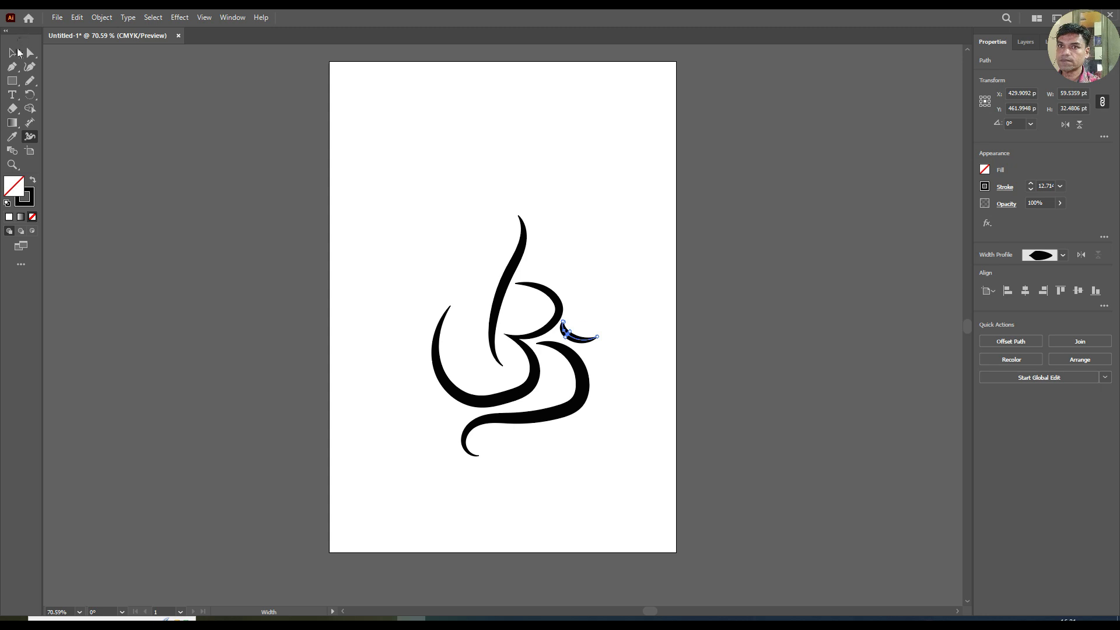
left_click(18, 50)
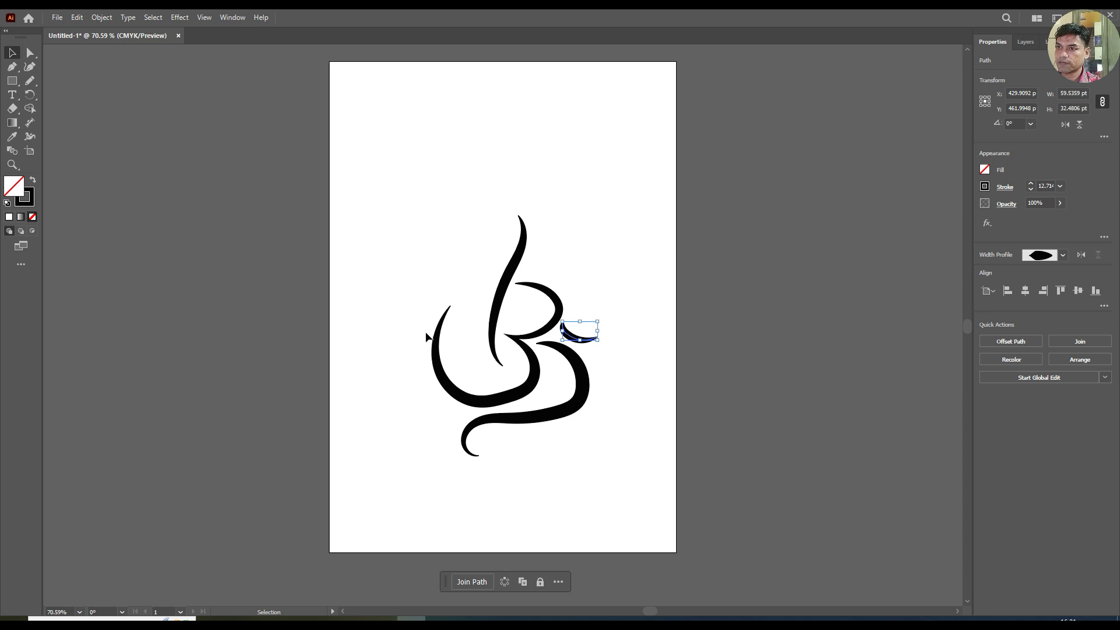
Draw a large ear-like pencil arc about 194 by 175 pt left of the hooked stroke, and widen its outer curve to about 15.9 pt
left_click(30, 81)
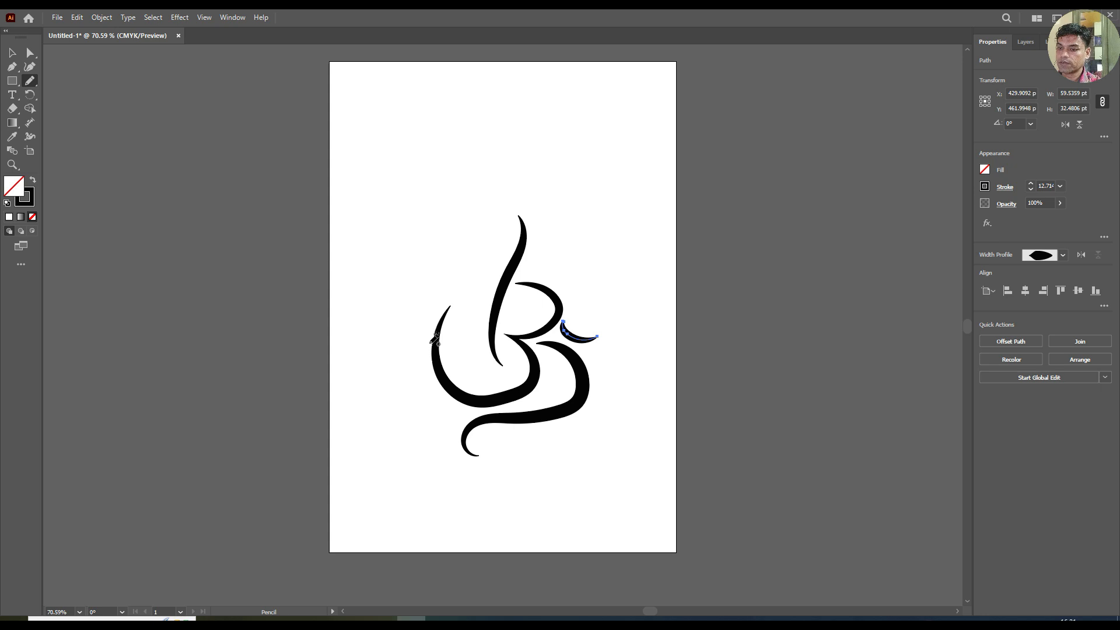
mouse_move(429, 342)
left_mouse_down()
mouse_move(394, 319)
mouse_move(378, 323)
mouse_move(360, 379)
mouse_move(415, 419)
mouse_move(471, 416)
left_mouse_up()
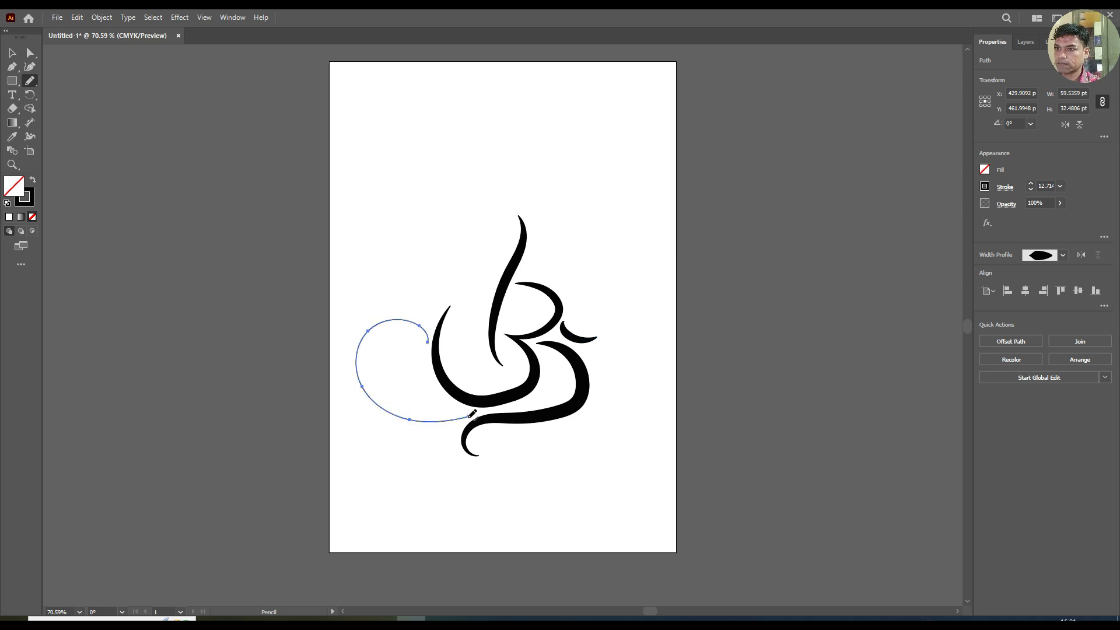
left_click(32, 136)
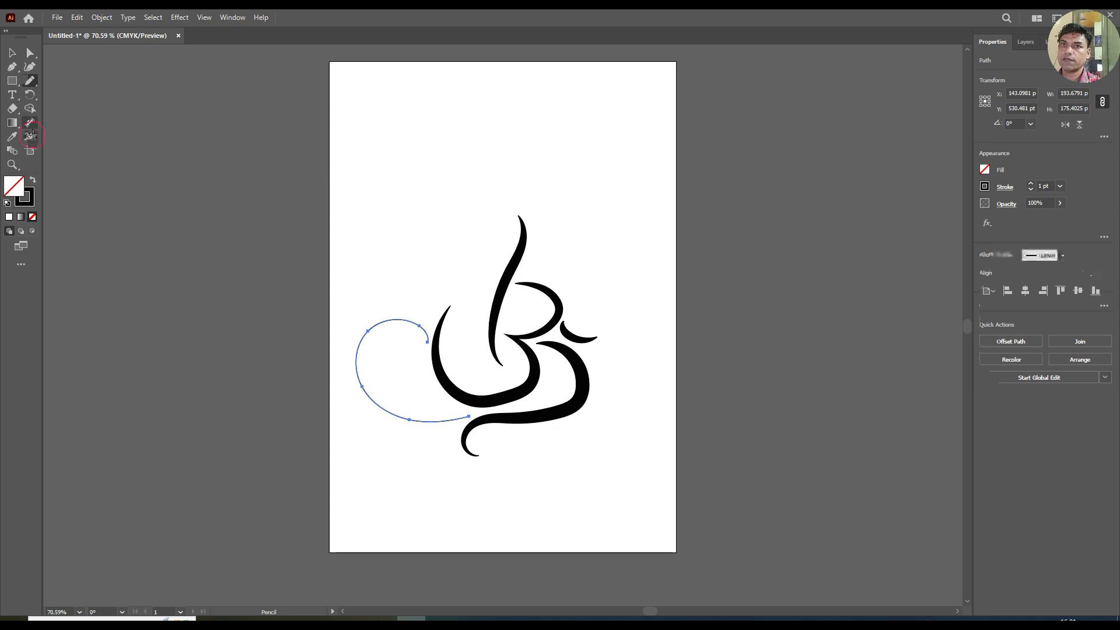
left_click_drag(362, 389, 386, 378)
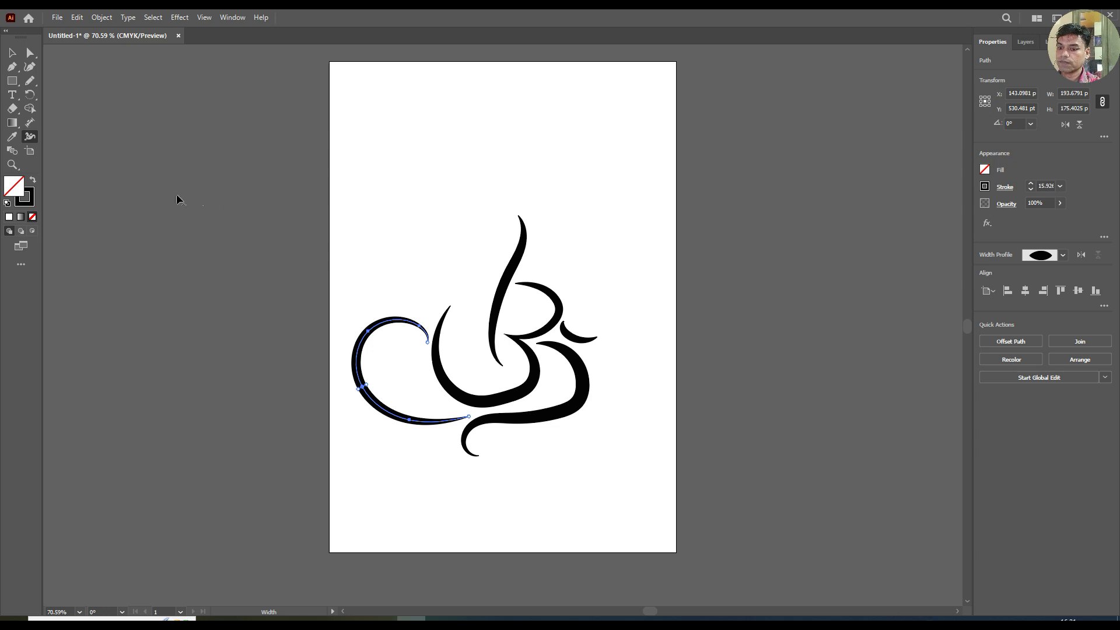
Draw a curled pencil stroke about 72 by 96 pt atop the large ear-like arc, and widen its outer bend to about 10 pt
left_click(29, 81)
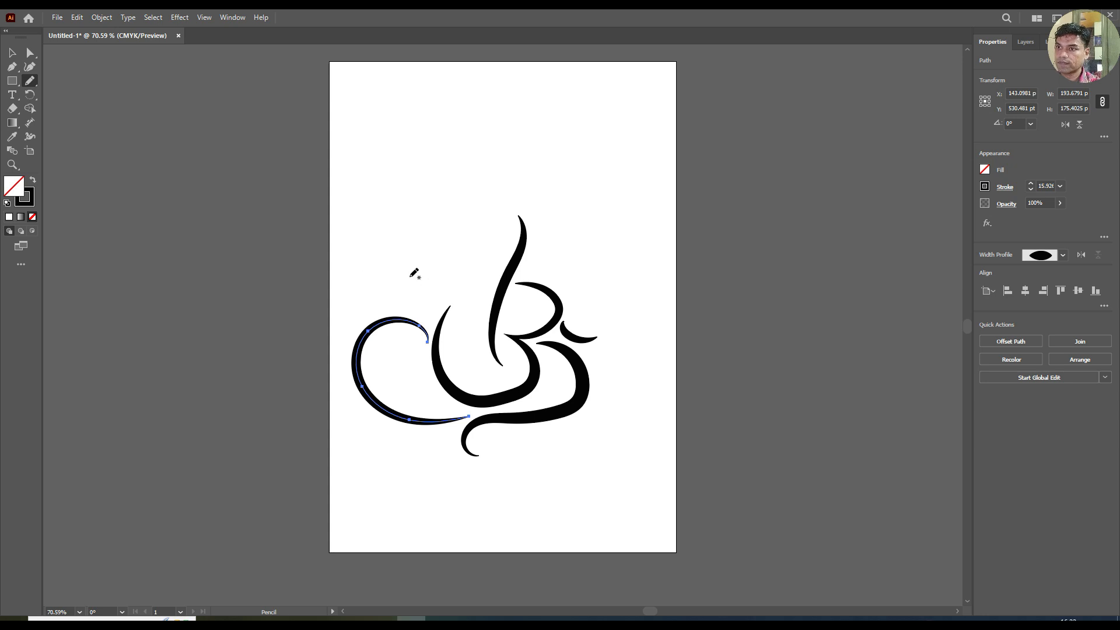
mouse_move(413, 280)
left_mouse_down()
mouse_move(412, 263)
mouse_move(383, 263)
mouse_move(388, 310)
mouse_move(420, 299)
mouse_move(397, 300)
left_mouse_up()
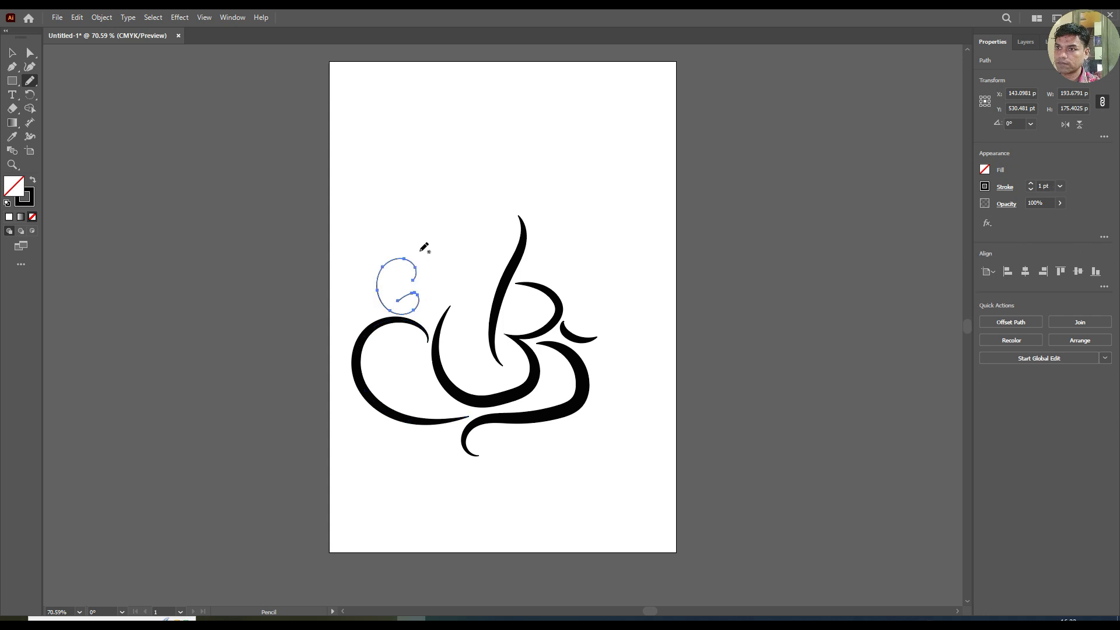
left_click(30, 136)
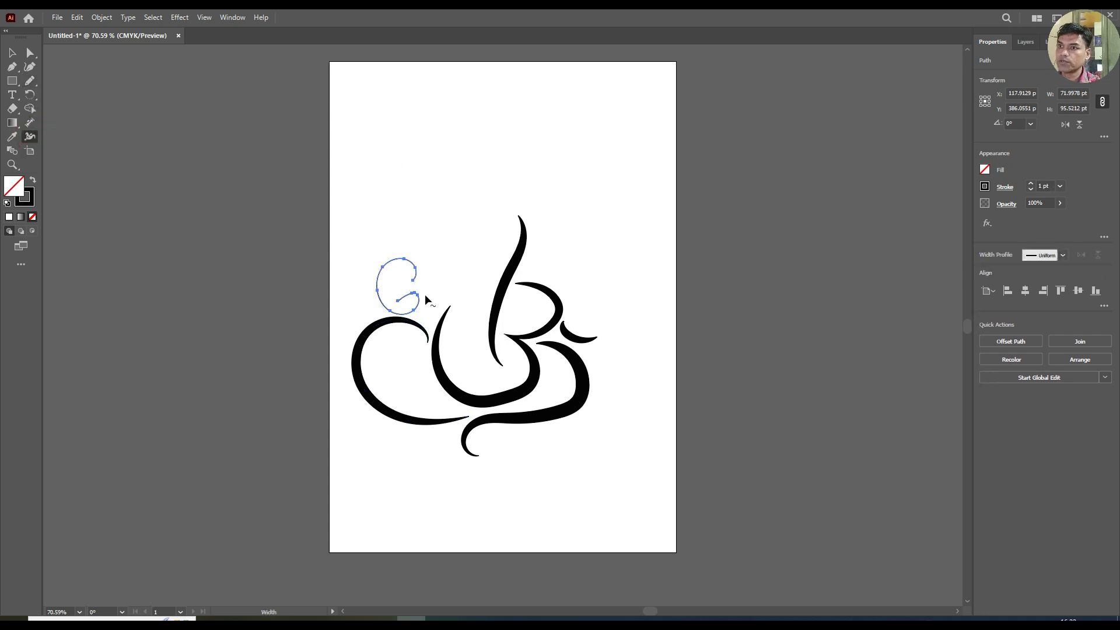
left_click_drag(378, 290, 388, 301)
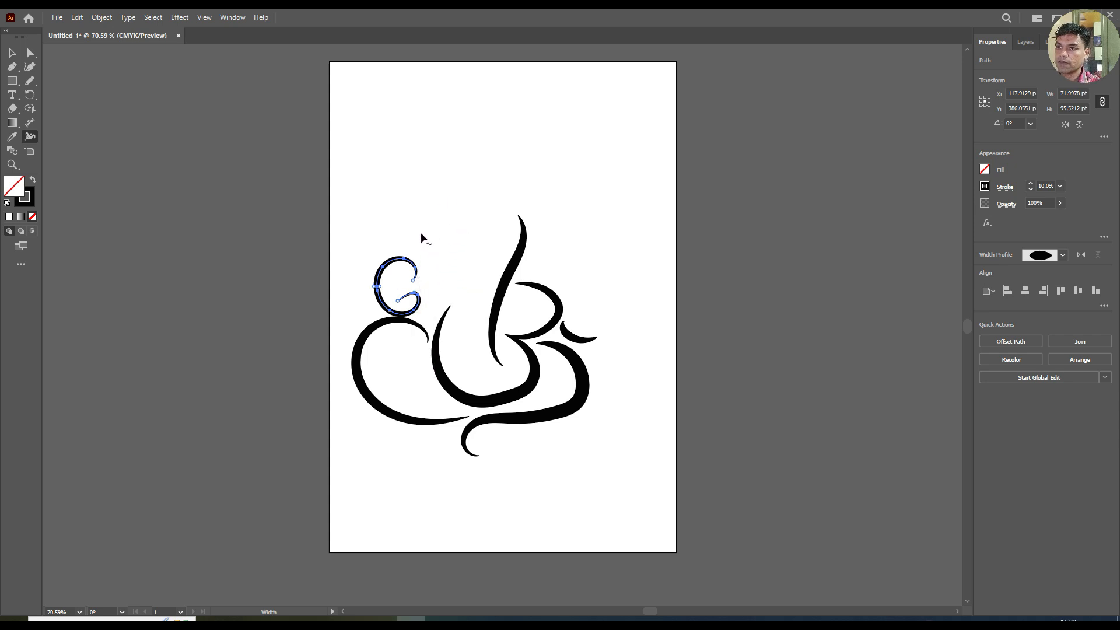
Draw a hooked pencil stroke about 84 by 165 pt above the small curl, and widen its upper bend to about 20 pt
left_click(30, 80)
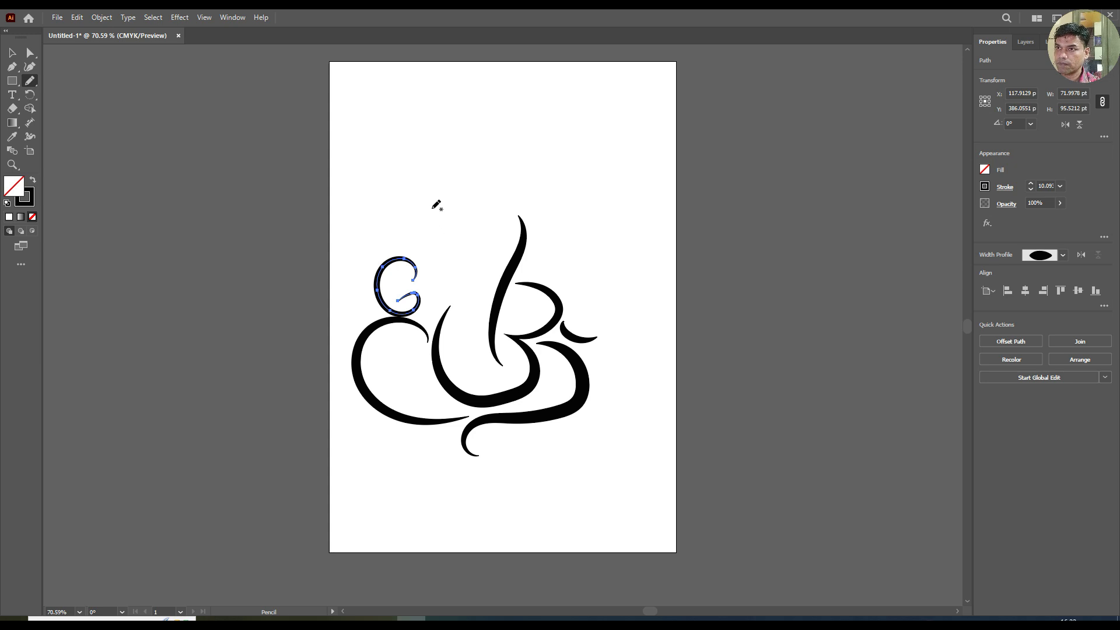
mouse_move(433, 217)
left_mouse_down()
mouse_move(412, 182)
mouse_move(393, 197)
mouse_move(392, 219)
mouse_move(423, 277)
left_mouse_up()
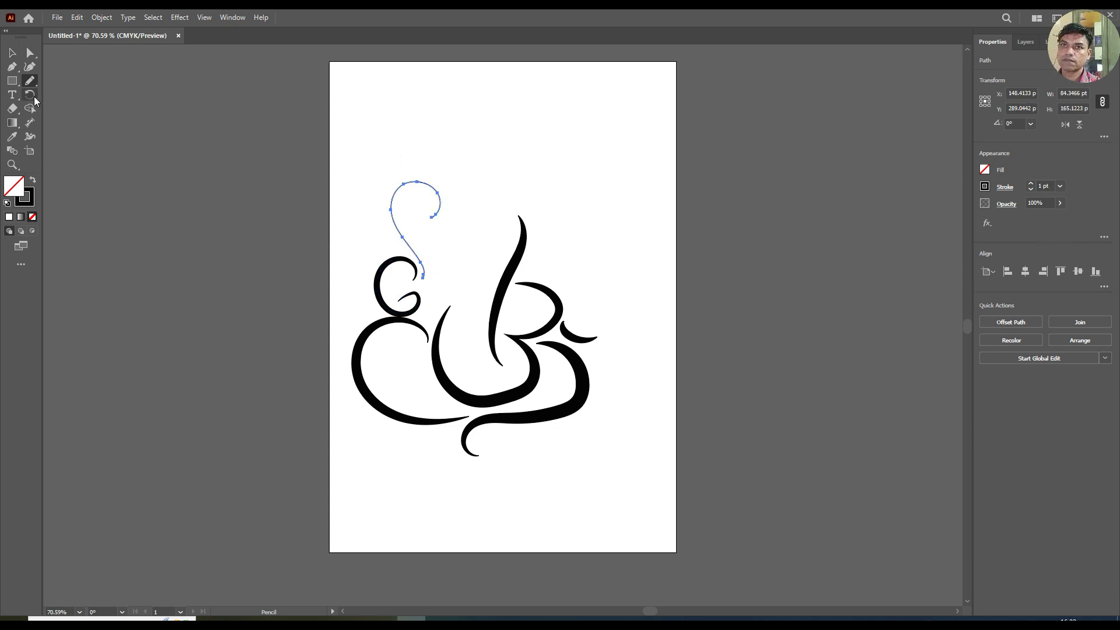
left_click(33, 136)
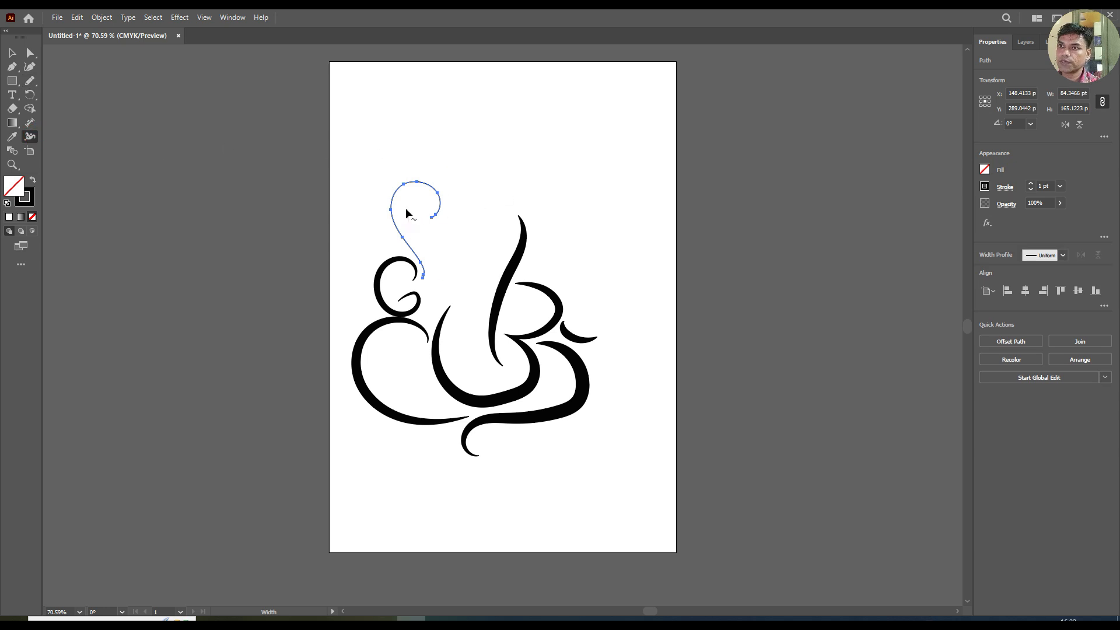
left_click_drag(403, 184, 406, 188)
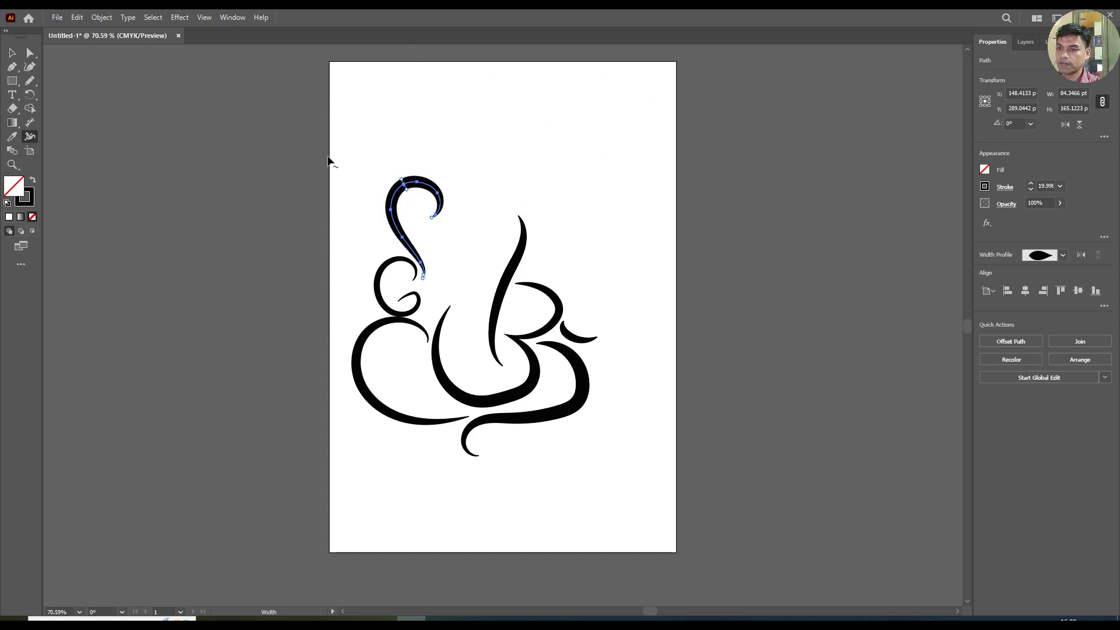
left_click(11, 52)
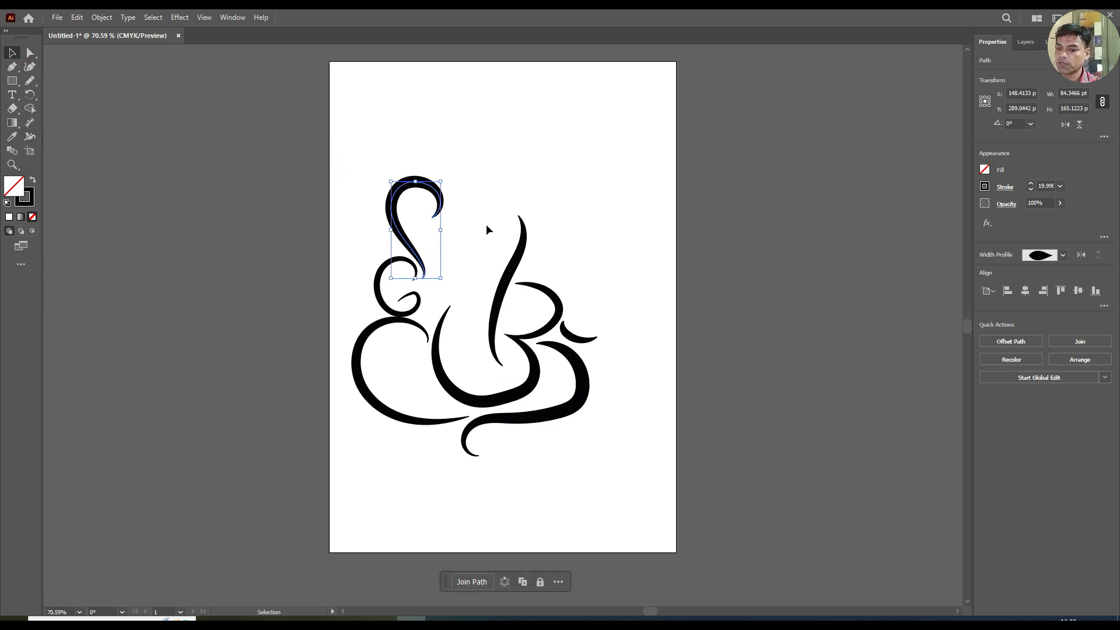
Draw a wavy upper-eyelid pencil stroke about 25 by 31 pt between the hooked and upright strokes, and widen its middle to about 2.6 pt
left_click(12, 165)
left_click(488, 251)
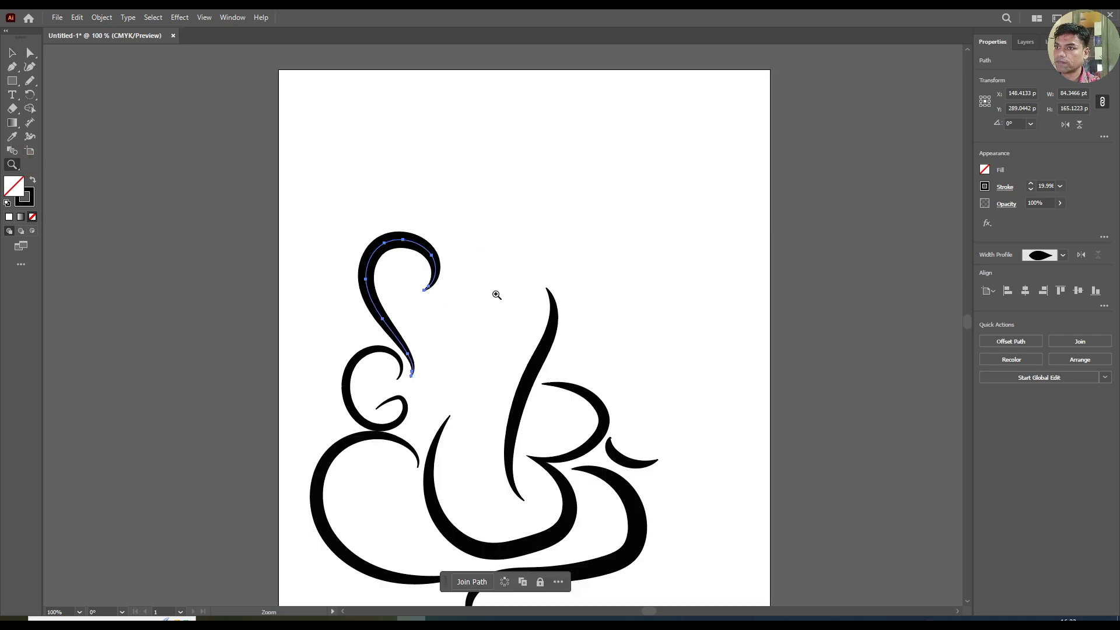
left_click(501, 328)
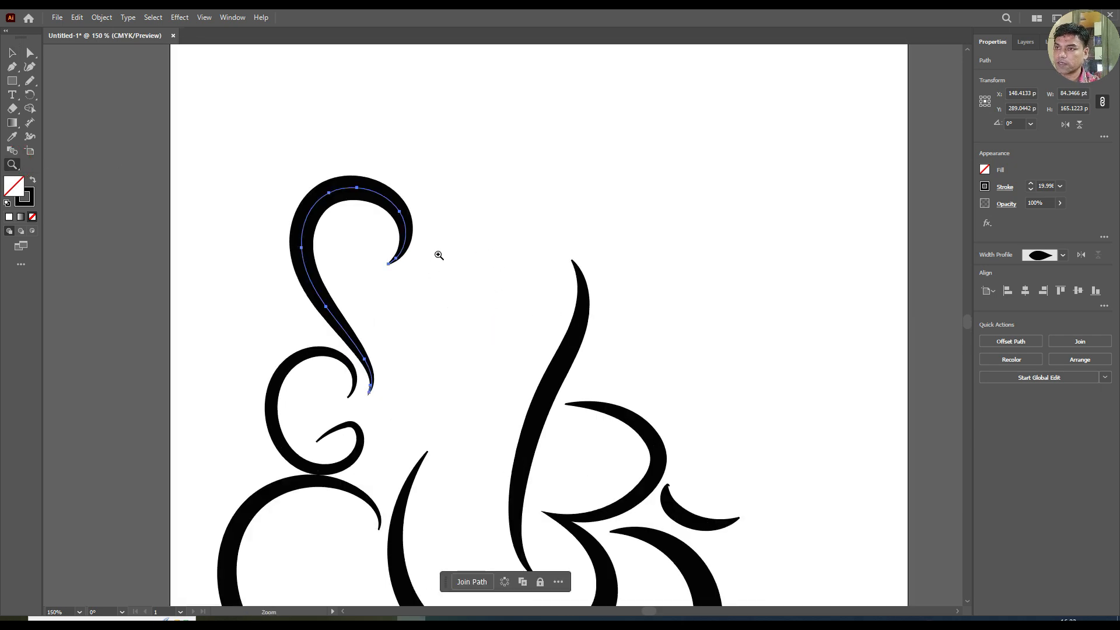
left_click(30, 80)
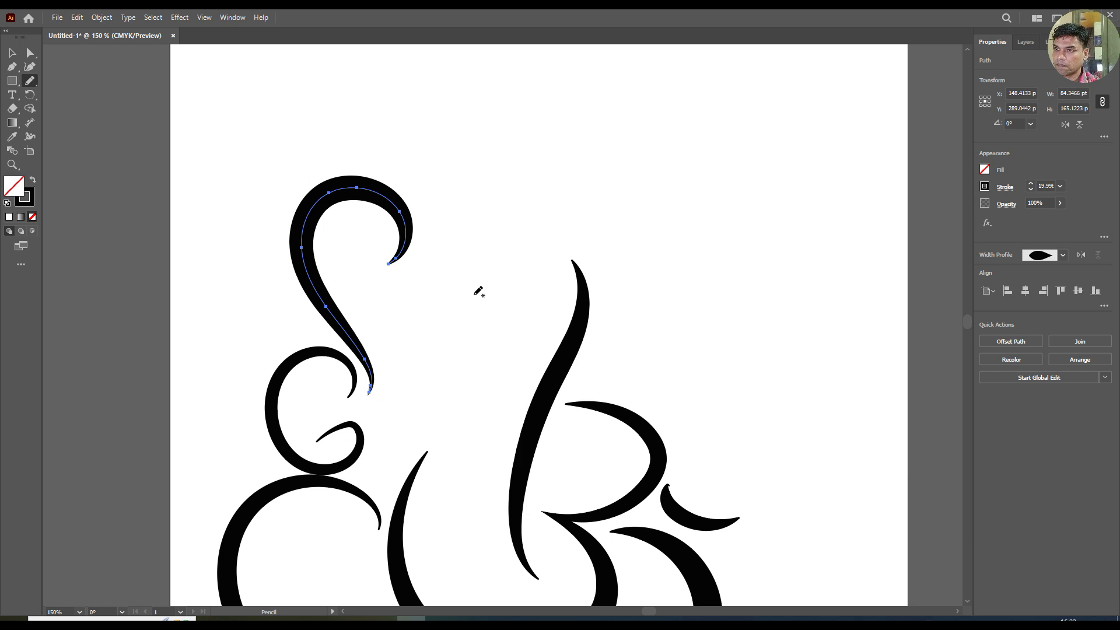
left_click_drag(474, 292, 493, 307)
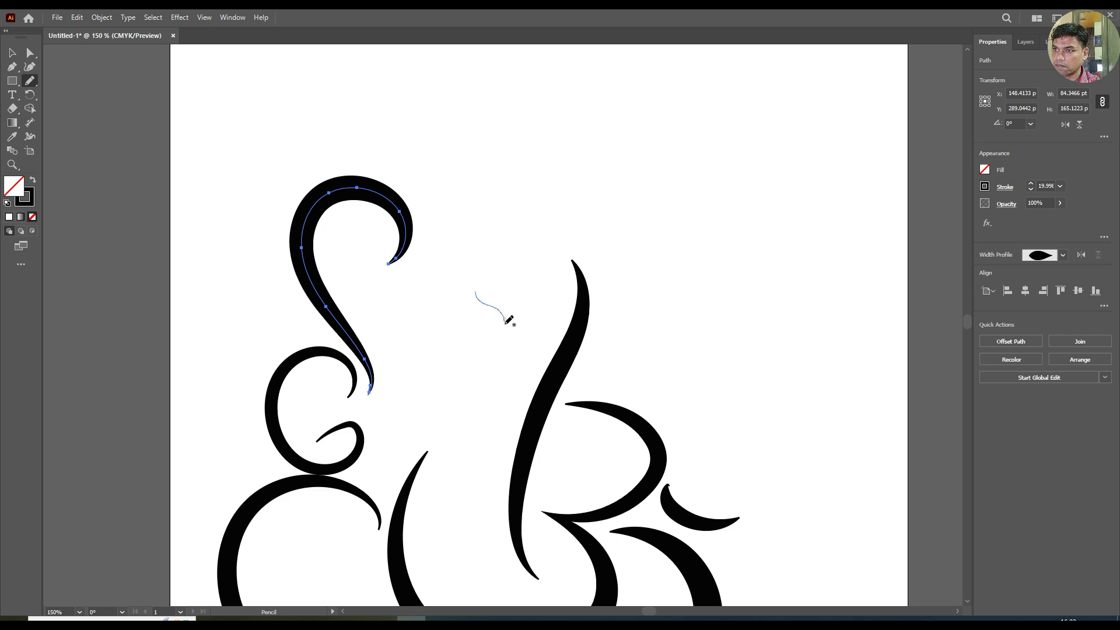
left_click_drag(505, 329, 505, 330)
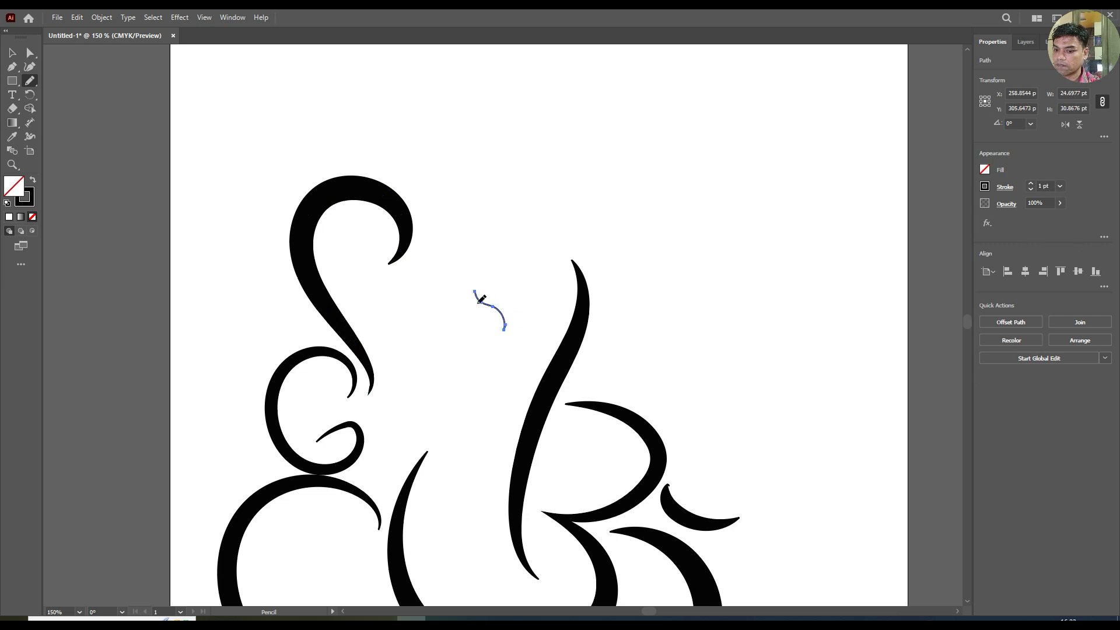
left_click(30, 136)
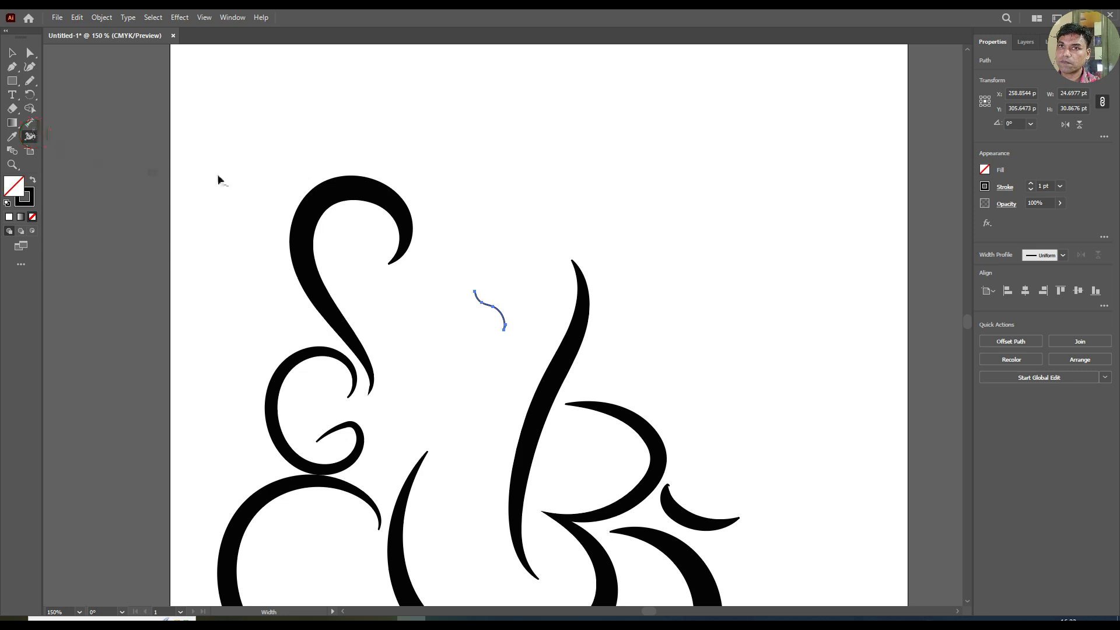
left_click_drag(495, 302, 497, 304)
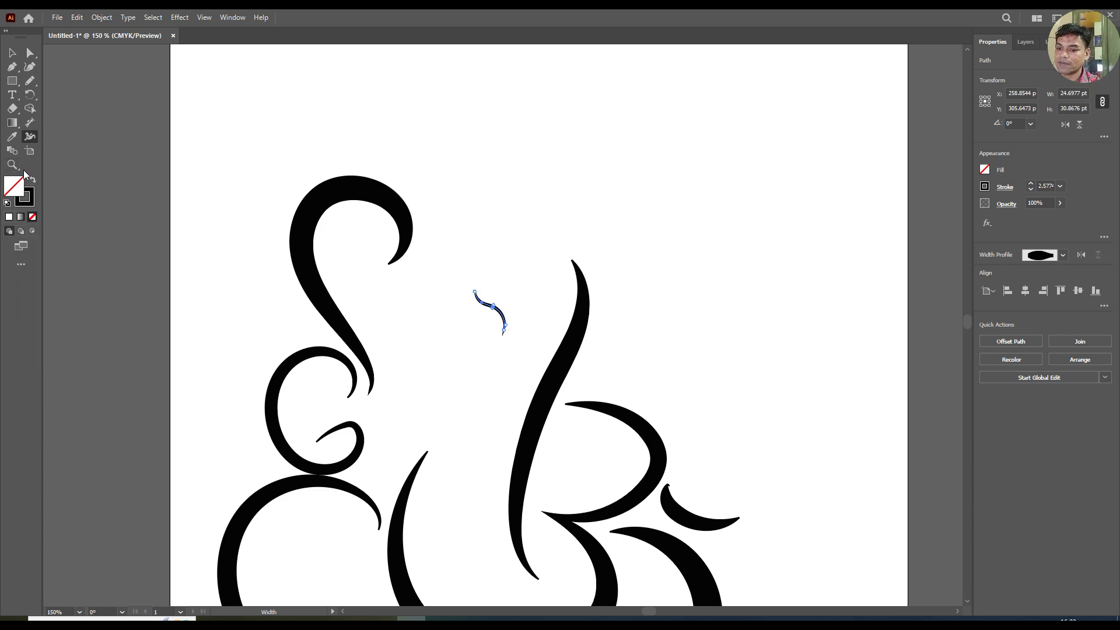
Try to draw a lower-eyelid pencil curve about 21 by 36 pt under the upper eyelid
left_click(29, 81)
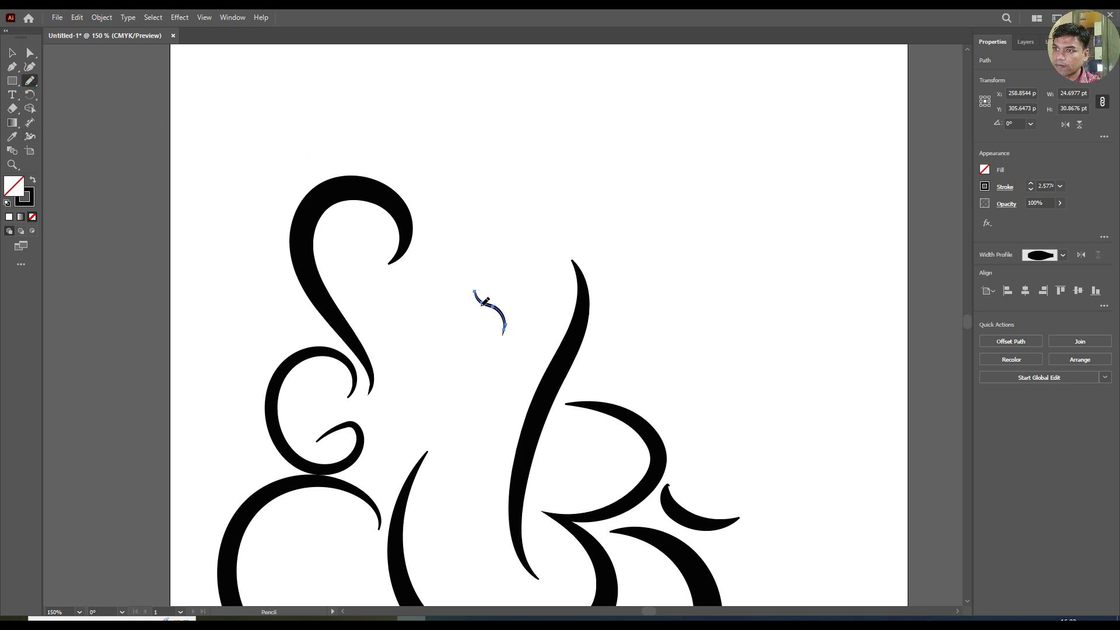
left_click_drag(479, 306, 483, 316)
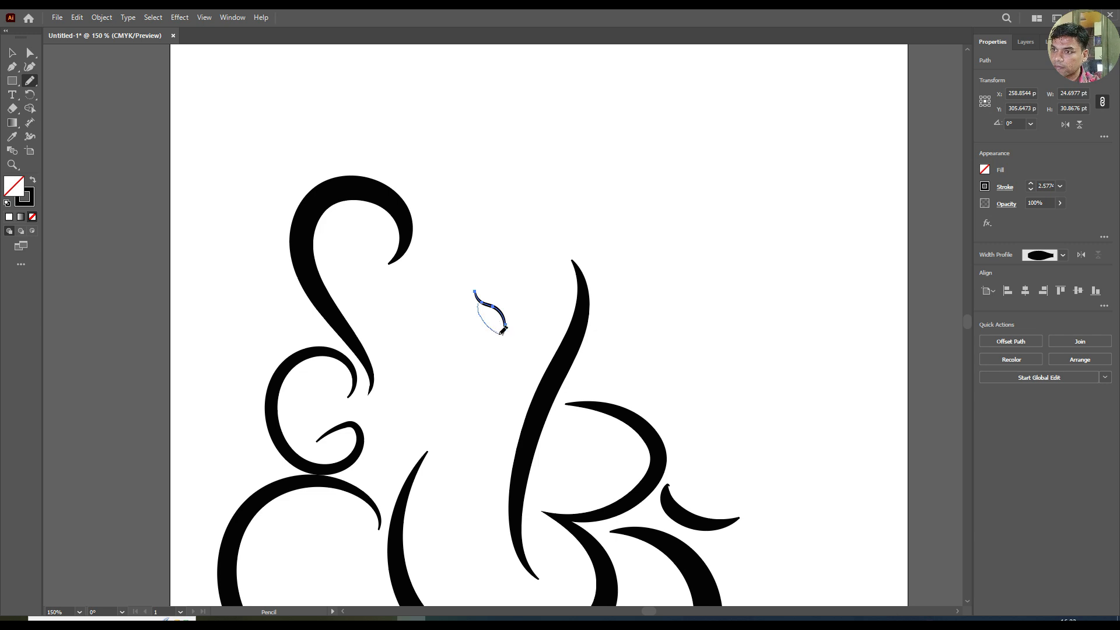
left_click_drag(502, 335, 501, 336)
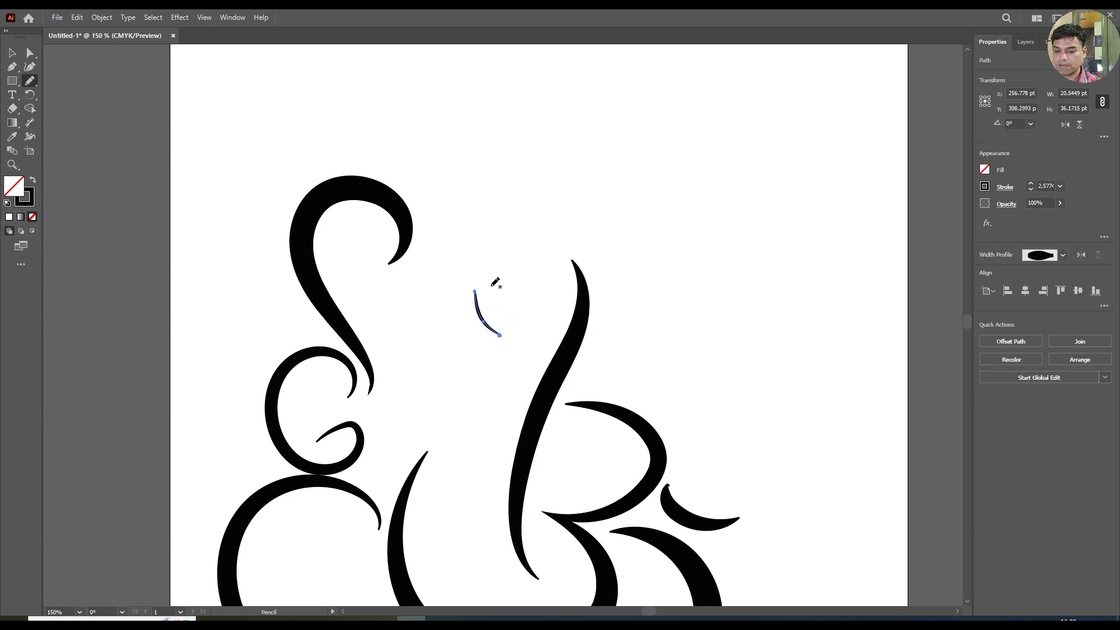
key("ctrl+z")
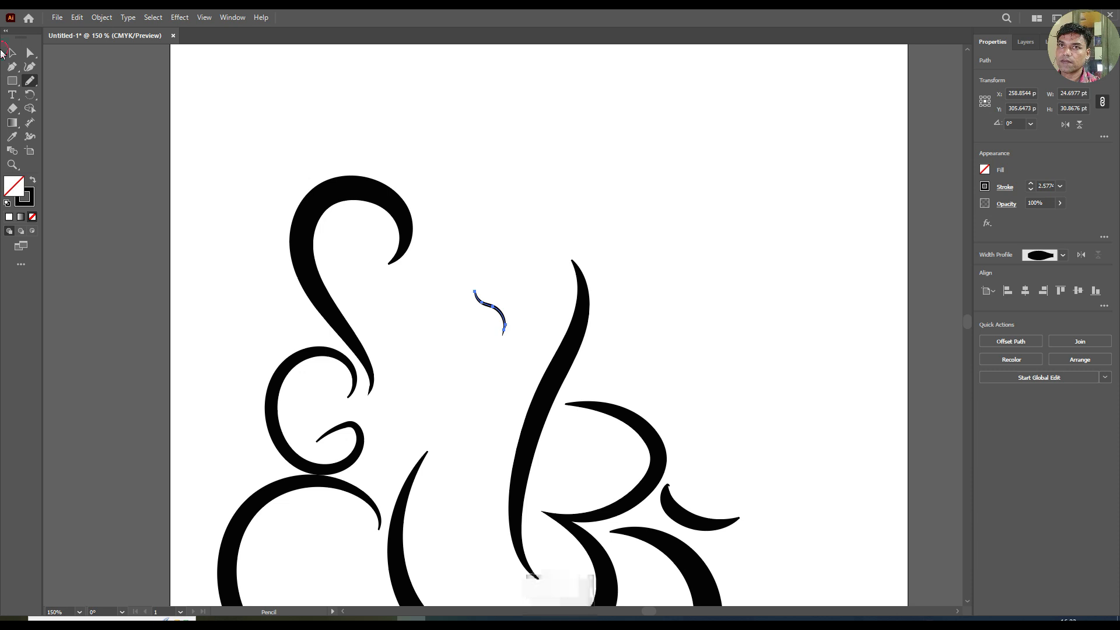
Deselect the upper eyelid and draw a separate lower-eyelid pencil curve about 23 by 32 pt beneath it, redrawing it until its shape fits
left_click(12, 55)
left_click(297, 117)
left_click(30, 80)
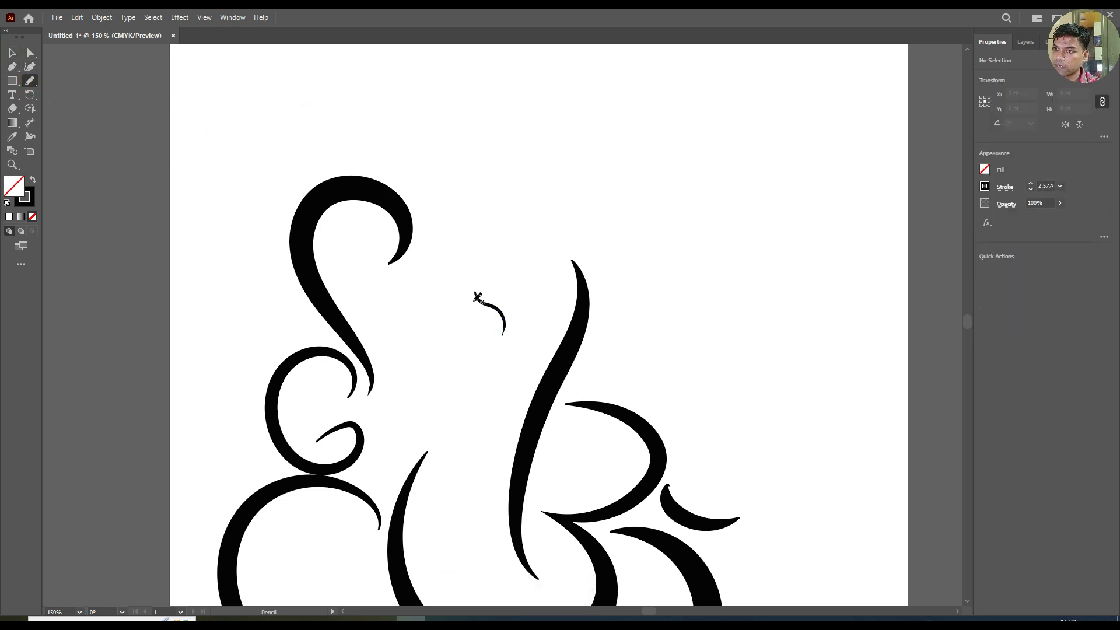
left_click_drag(484, 321, 500, 337)
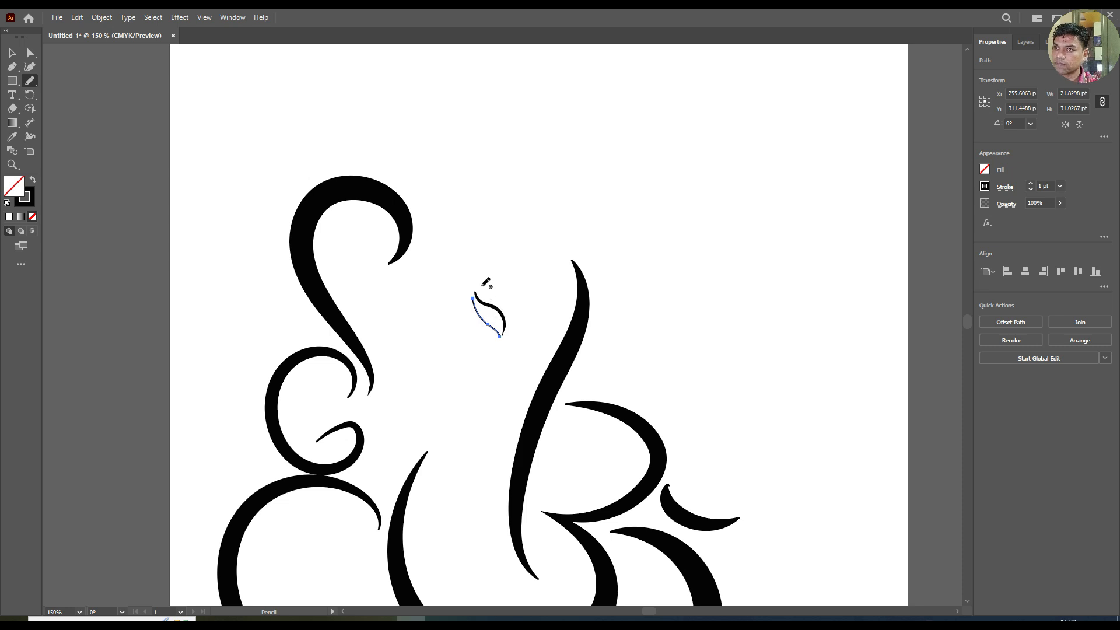
key("ctrl+z")
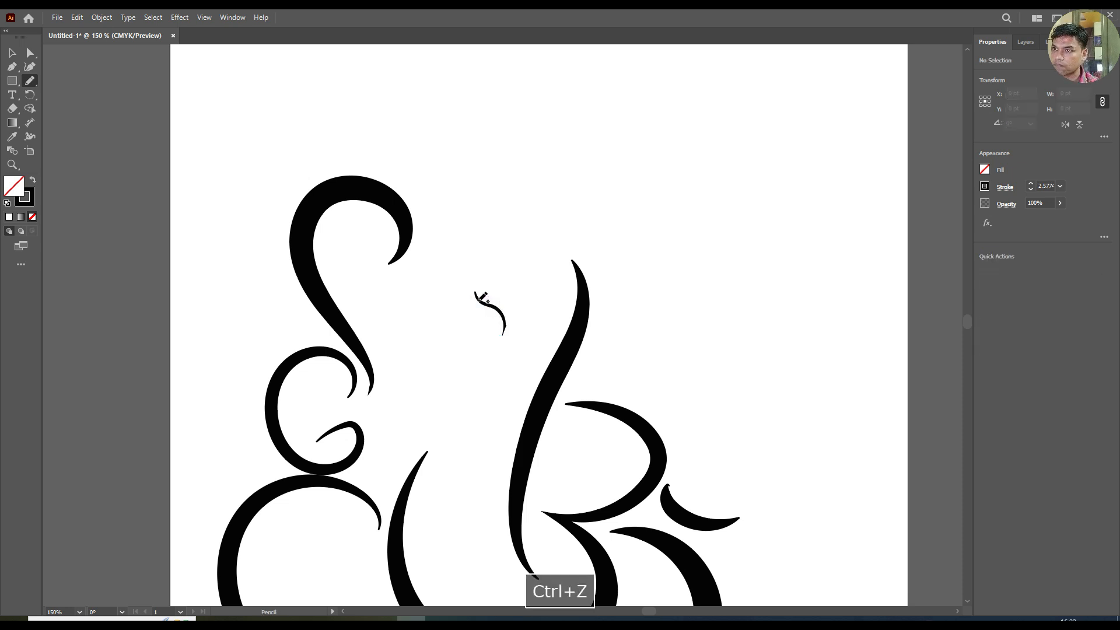
left_click_drag(477, 302, 489, 326)
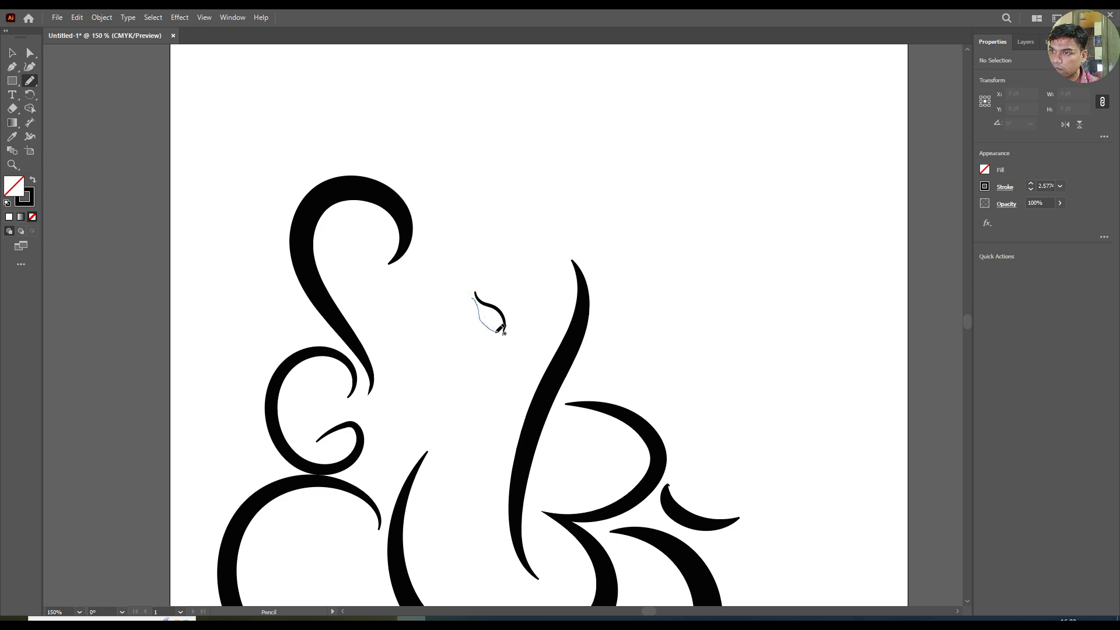
left_click_drag(501, 334, 502, 335)
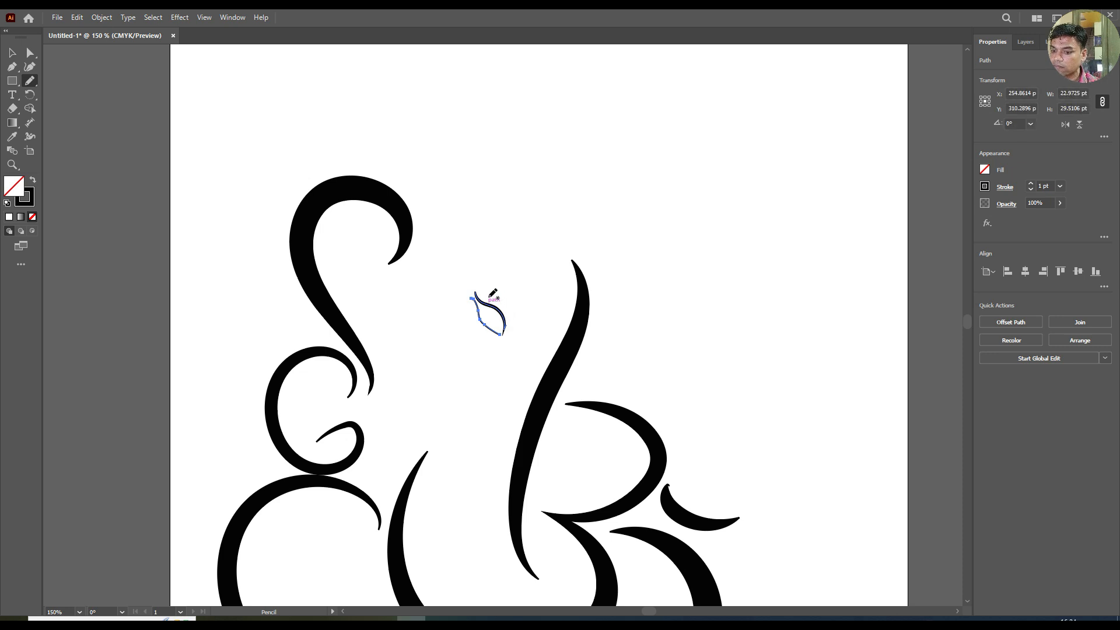
key("ctrl+z")
left_click_drag(473, 295, 502, 333)
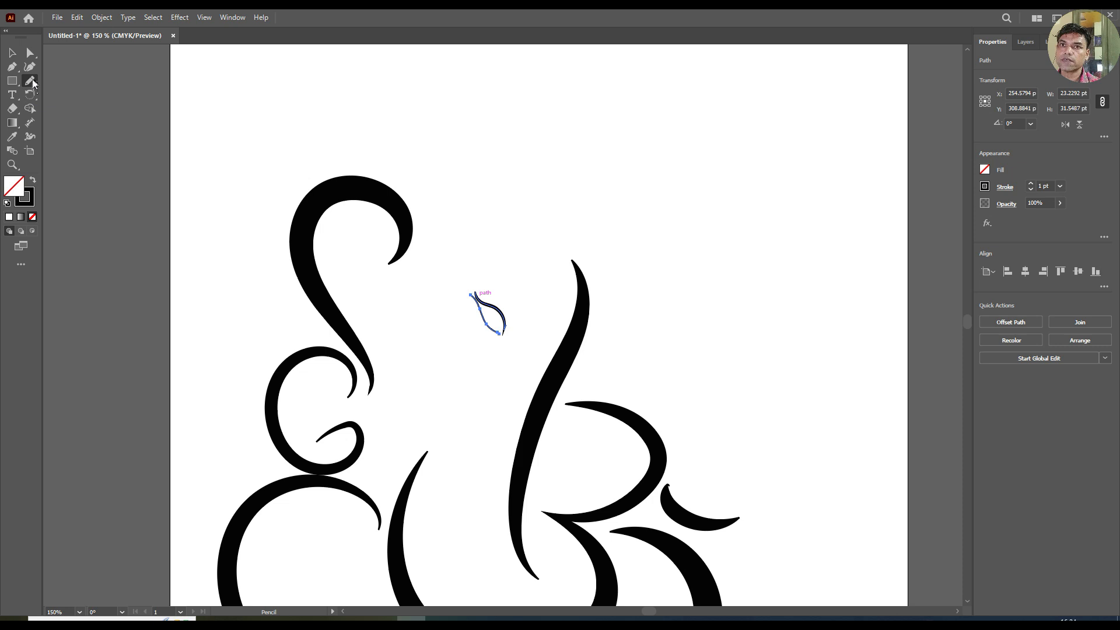
left_click(30, 133)
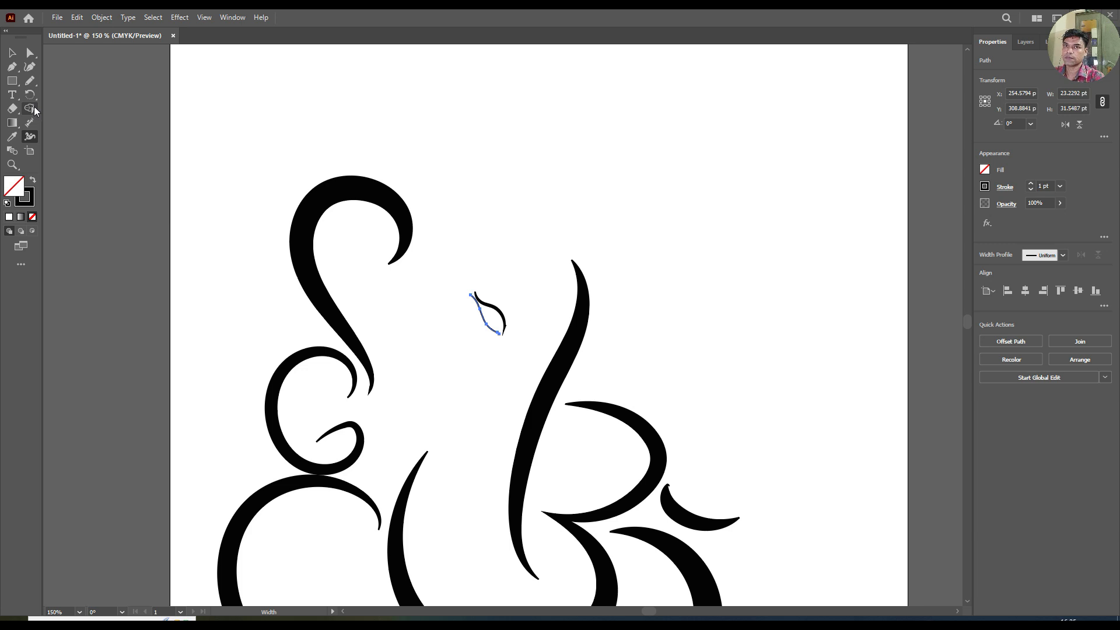
Draw a small curved iris about 10 by 14 pt inside the eye with the Pencil tool
left_click(35, 79)
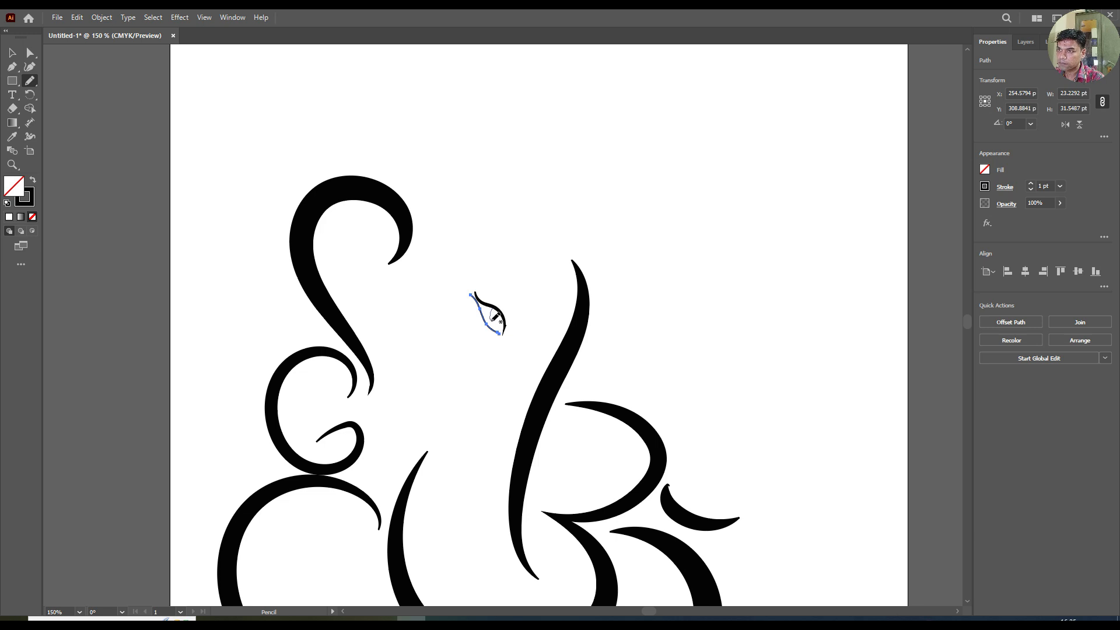
left_click_drag(506, 325, 491, 308)
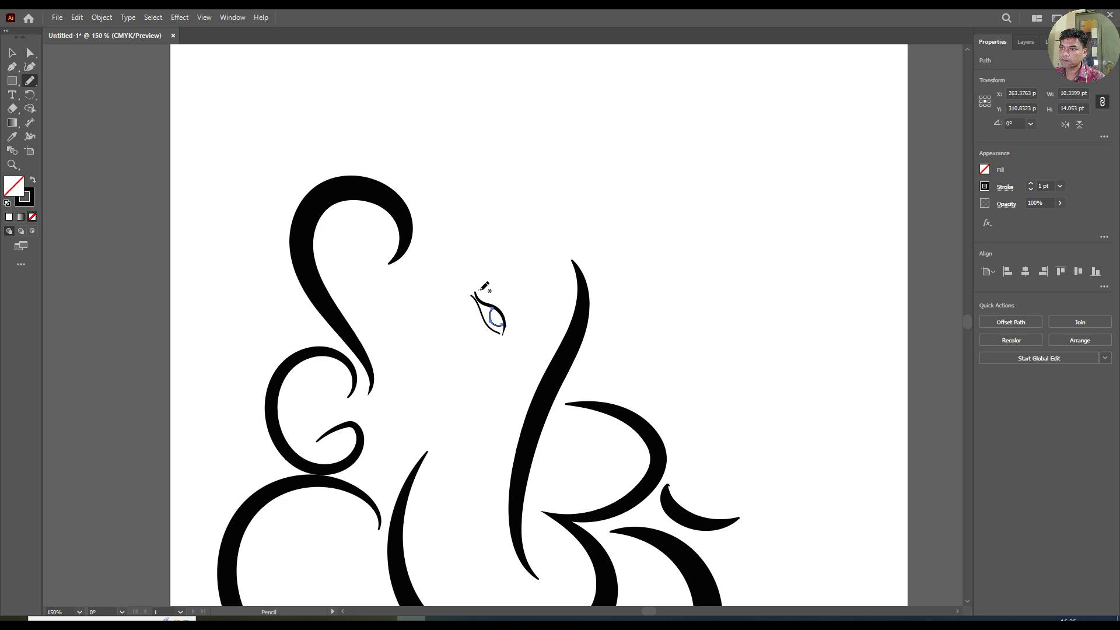
left_click(12, 53)
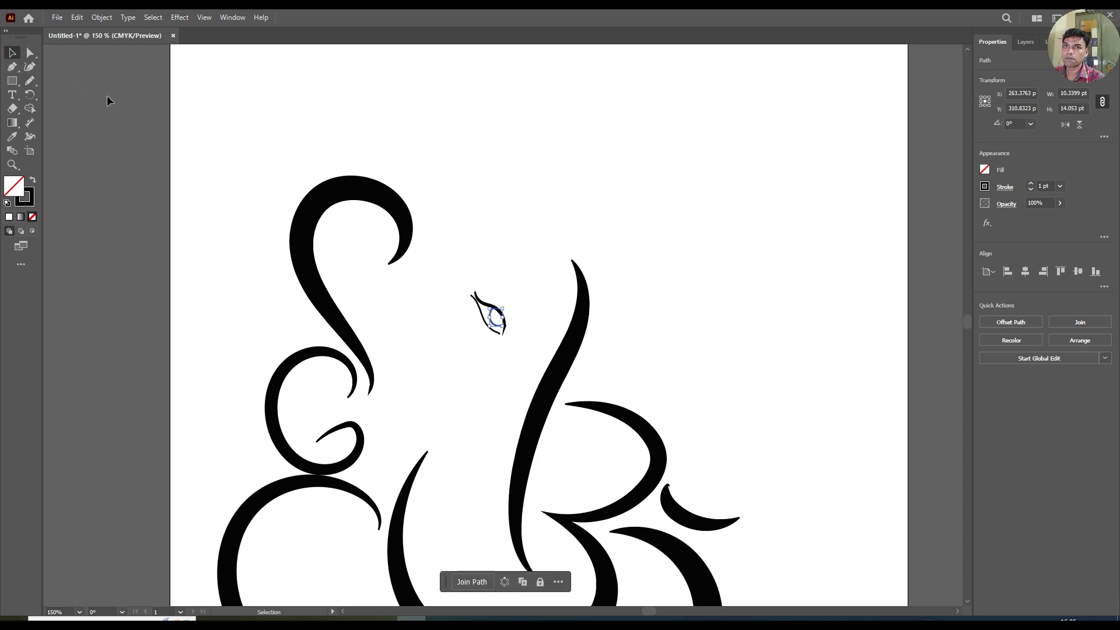
Draw an eyebrow pencil arc about 30 by 43 pt over the eye, and widen its bend to about 6.1 pt
left_click(30, 80)
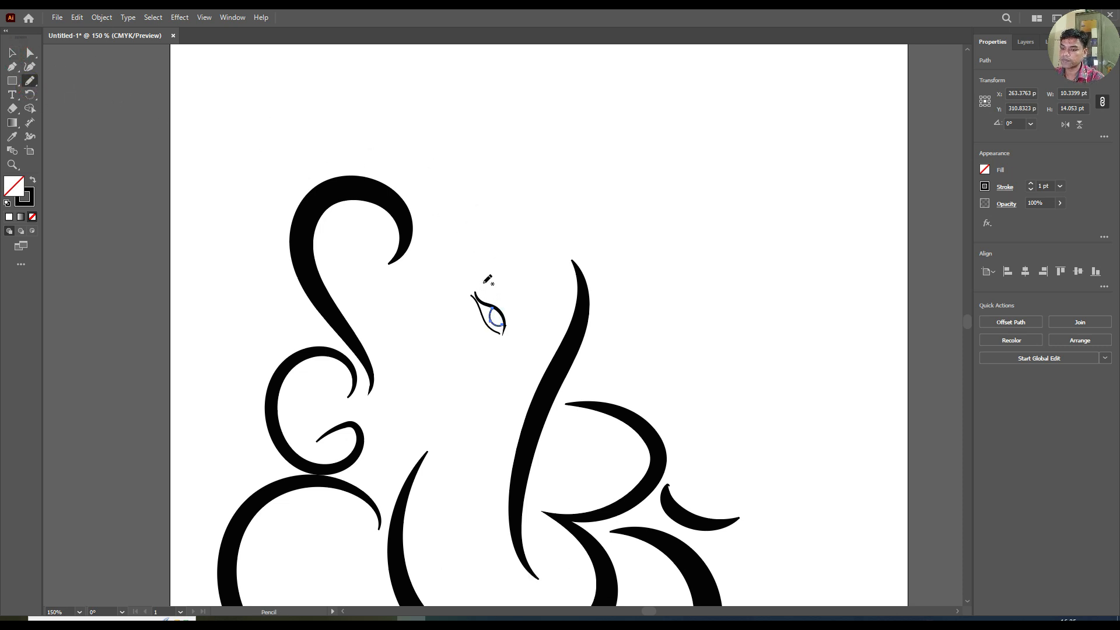
mouse_move(478, 284)
left_mouse_down()
mouse_move(508, 298)
mouse_move(515, 336)
left_mouse_up()
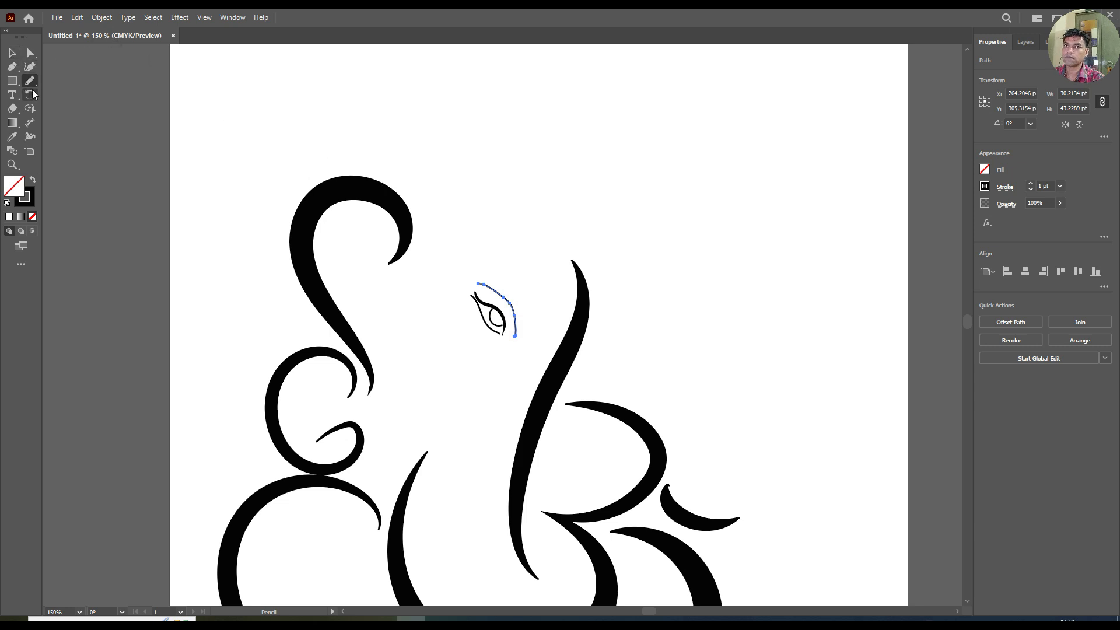
left_click(33, 137)
left_click_drag(512, 303, 514, 302)
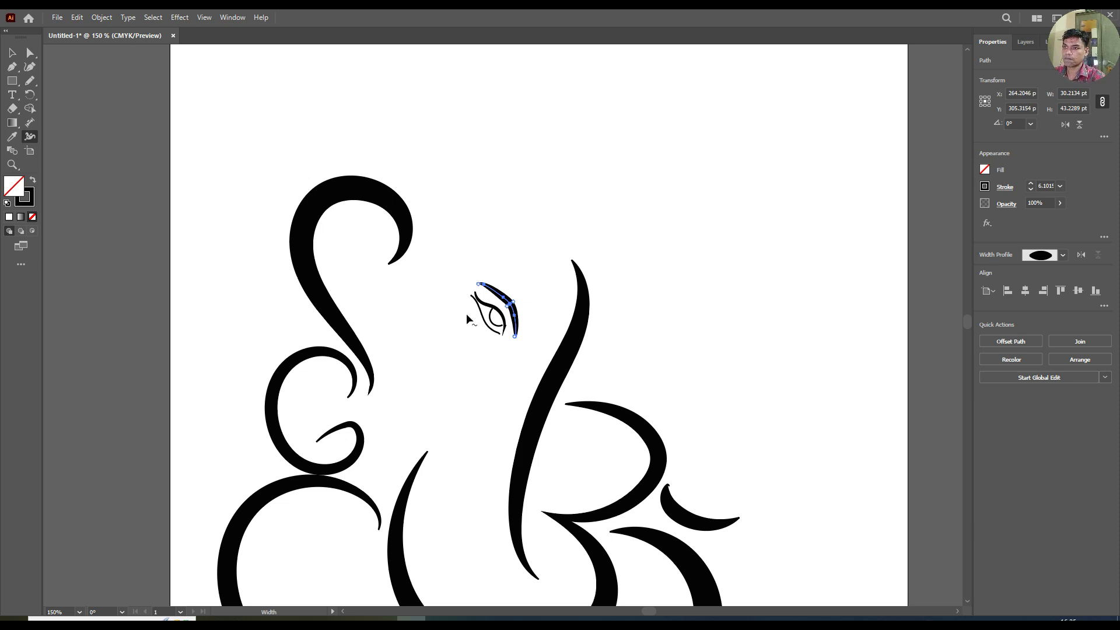
Try to taper the upper end of the eyebrow arc to a fine point with the Width tool
left_click(11, 164)
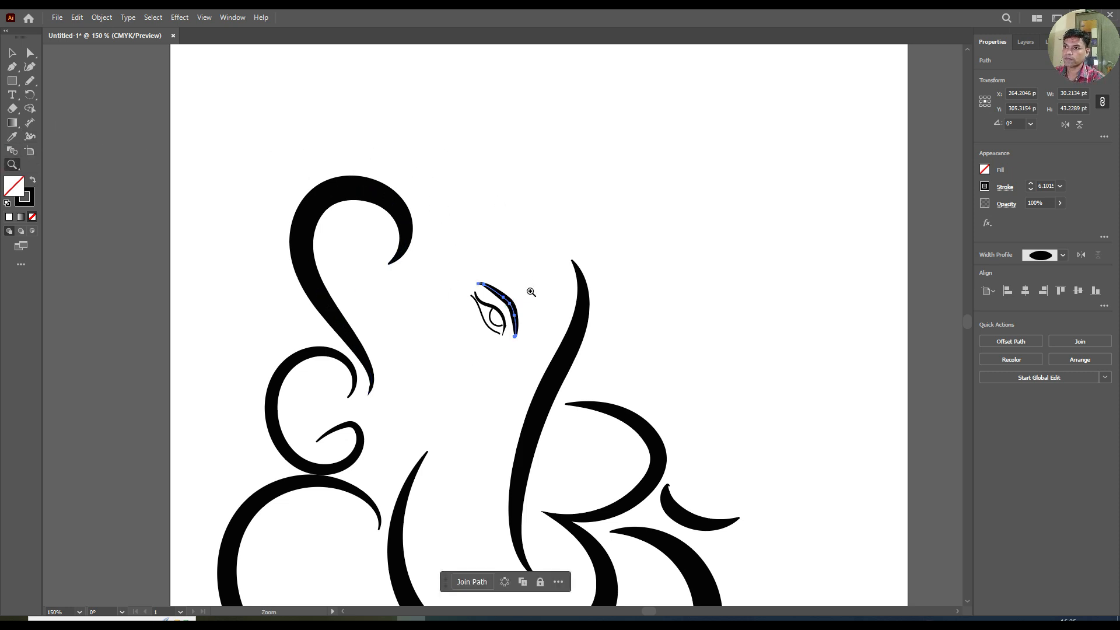
left_click(517, 333)
left_click(499, 321)
left_click(517, 333)
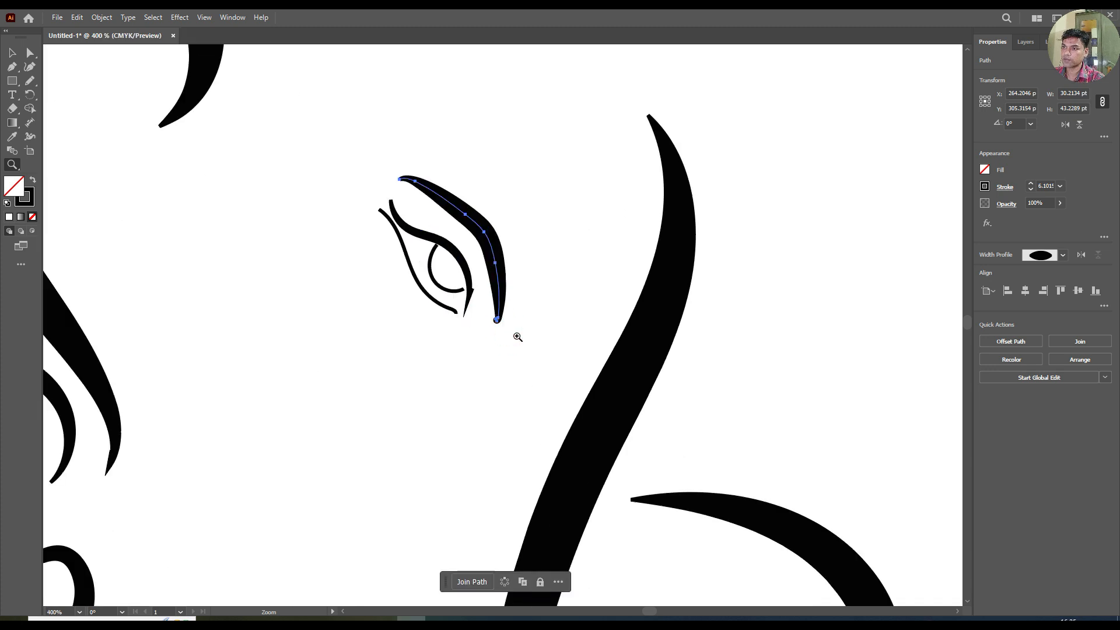
left_click(501, 322)
left_click(503, 313)
left_click_drag(328, 62, 323, 59)
left_click(326, 69)
left_click(500, 327)
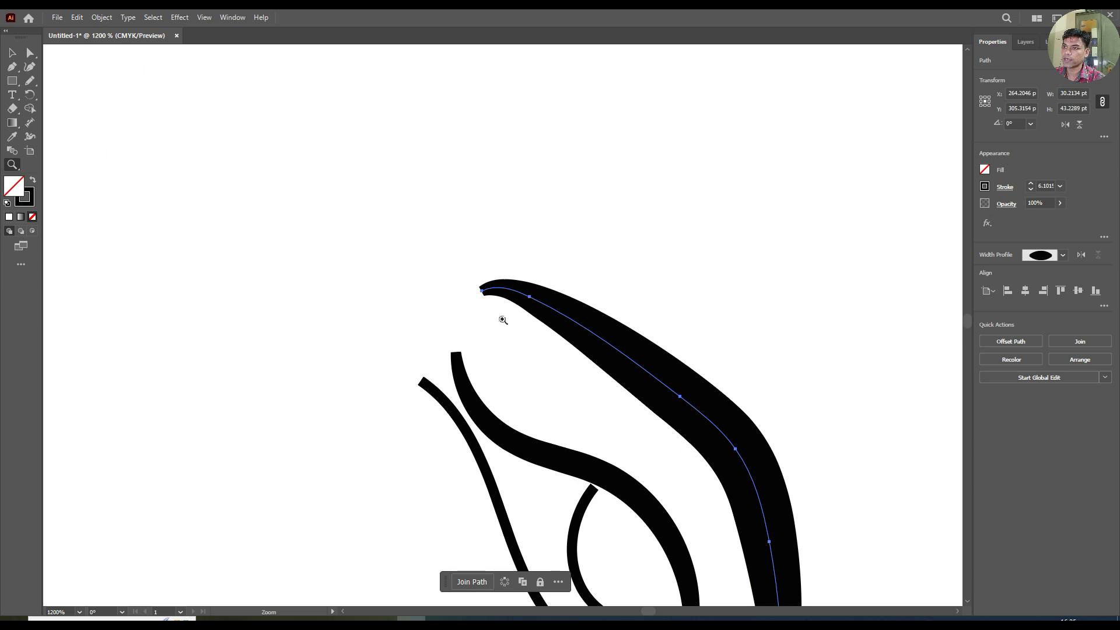
left_click(497, 317)
left_click(490, 316)
left_click(492, 315)
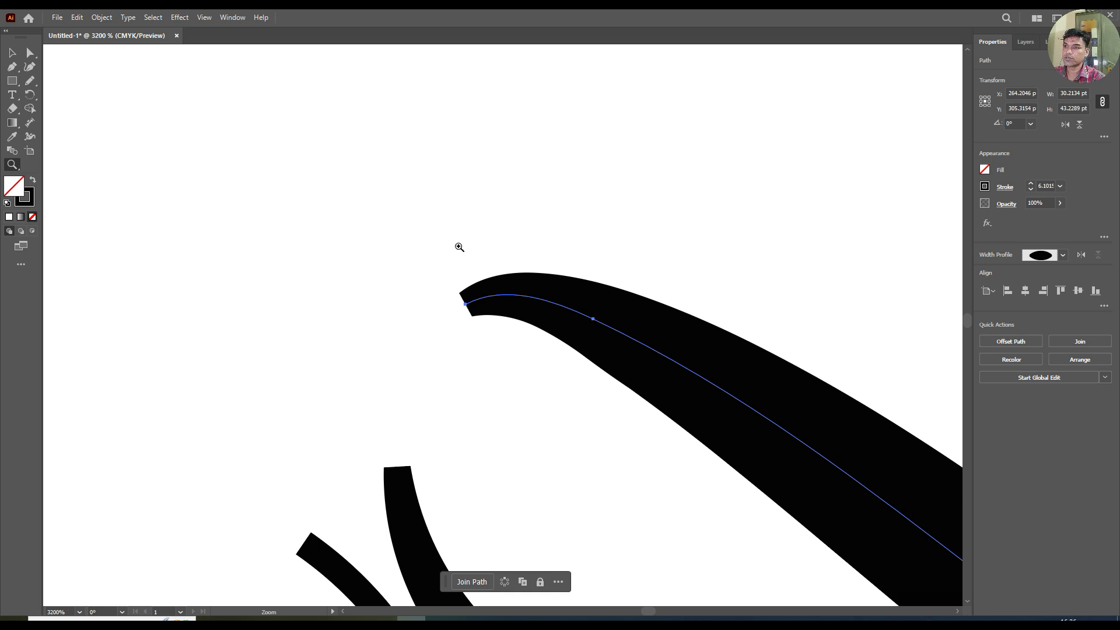
left_click(30, 137)
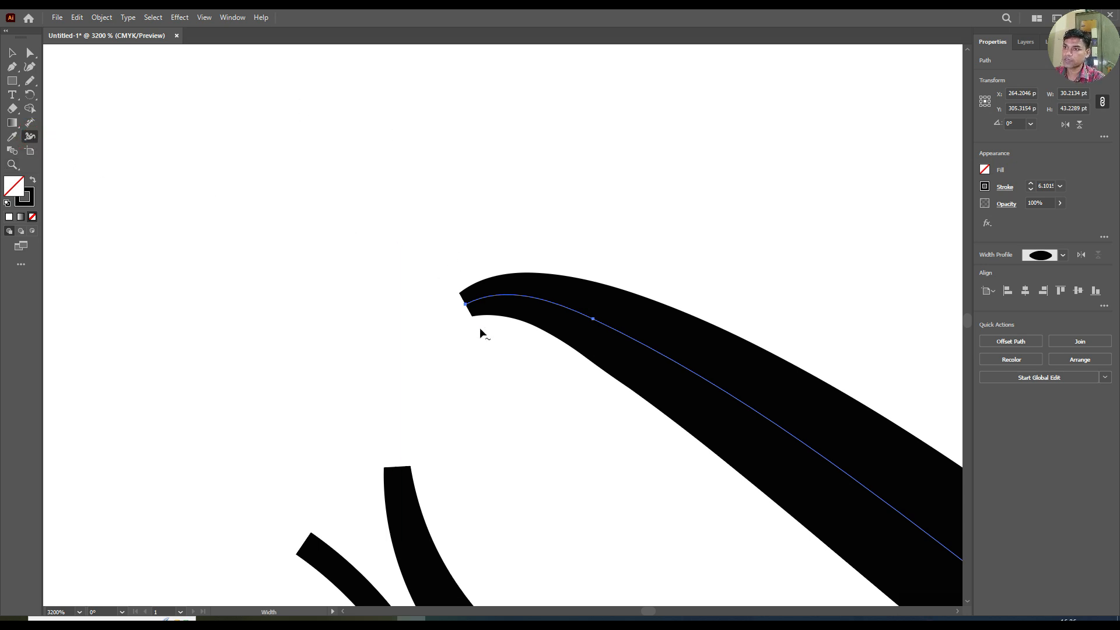
left_click_drag(465, 303, 470, 305)
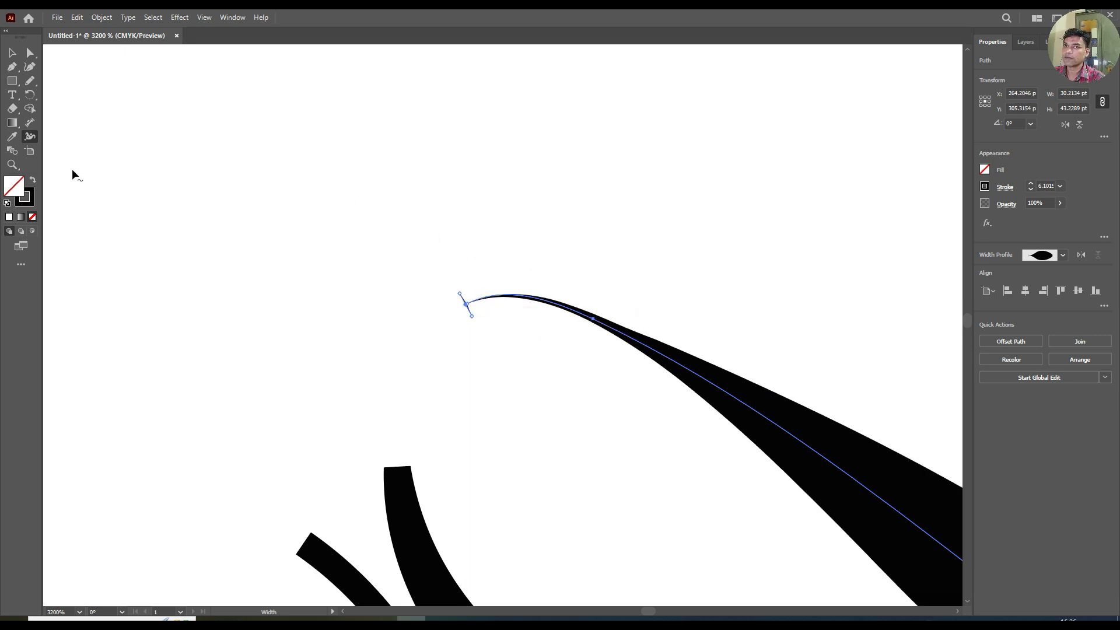
Delete the heavy eyebrow arc above the eye
left_click(13, 166)
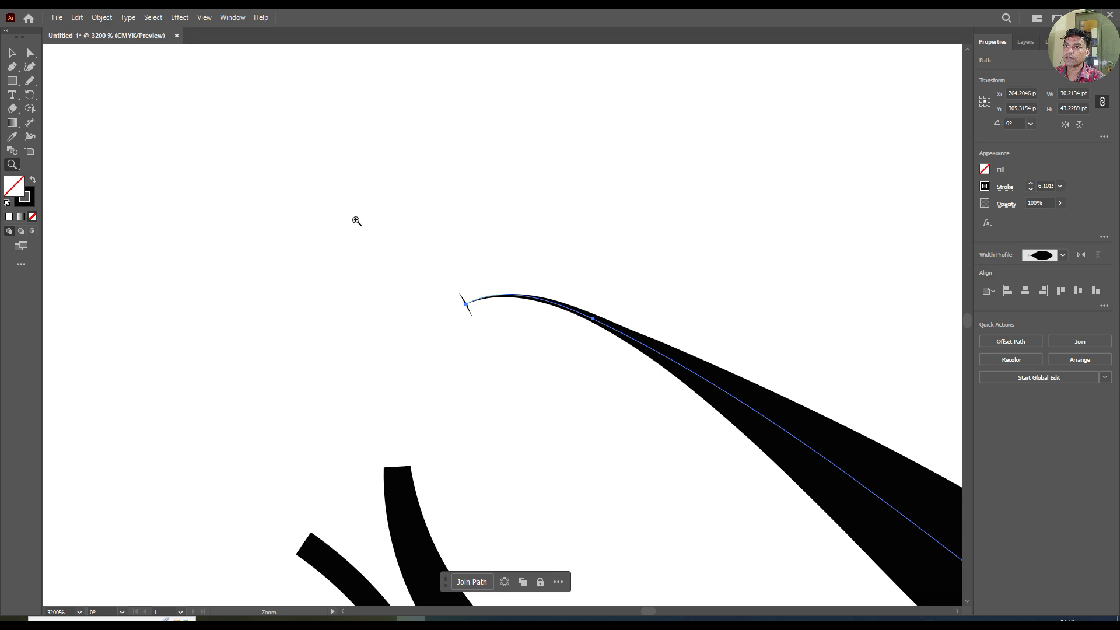
left_click(533, 377, "alt")
left_click(538, 375, "alt")
left_click(543, 378, "alt")
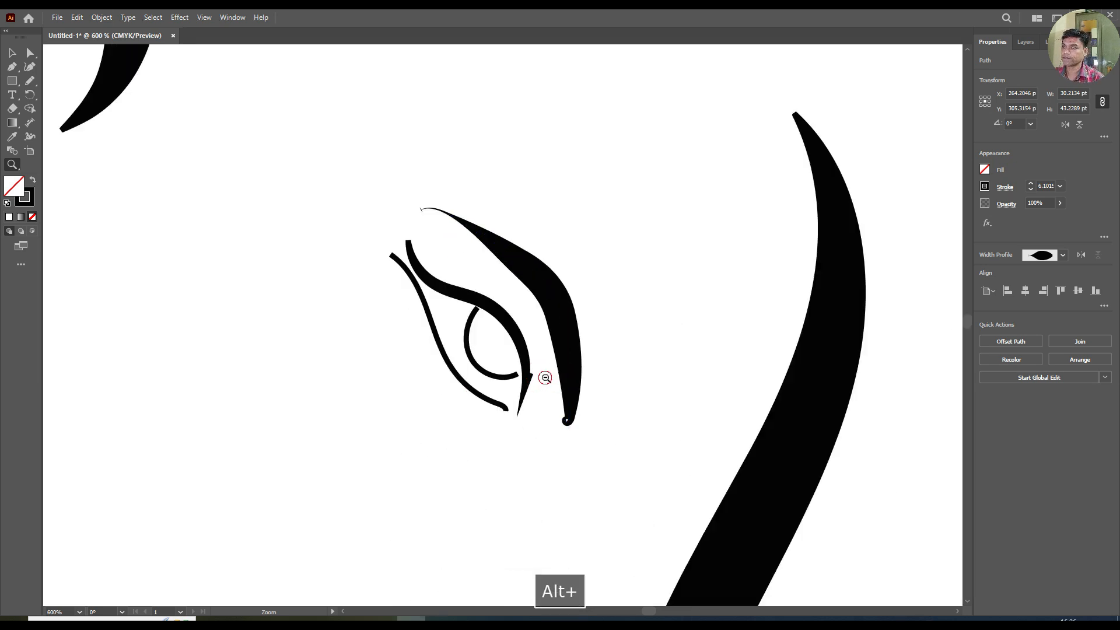
left_click(546, 375, "alt")
left_click(12, 53)
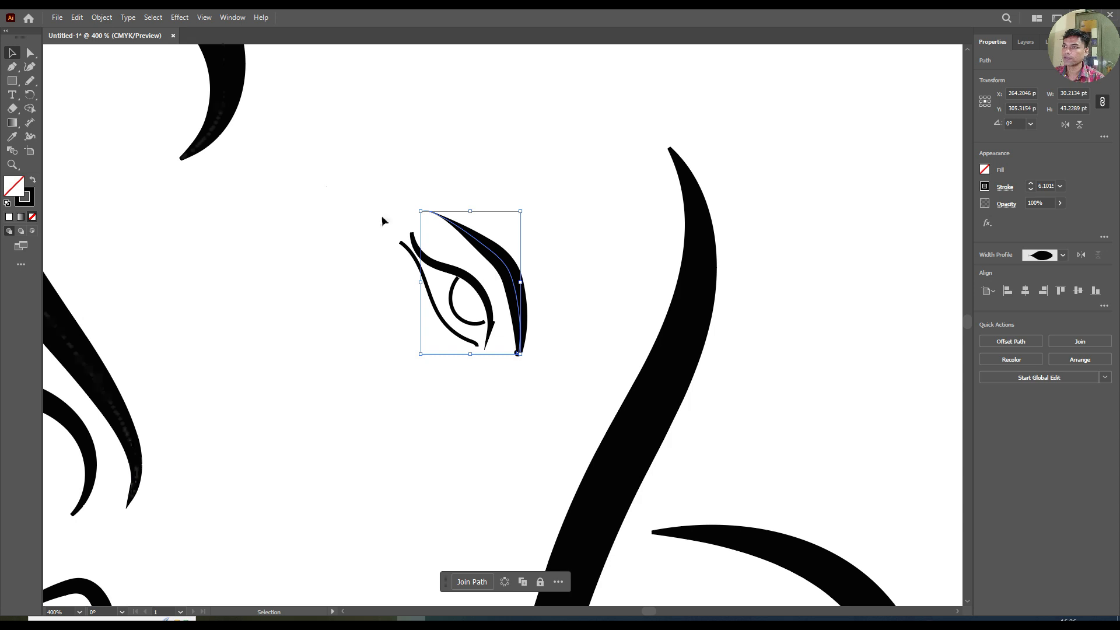
key("Delete")
Draw a smoother eyebrow pencil arc about 28 by 36 pt over the eye, and widen its bend to about 3.4 pt
left_click(31, 82)
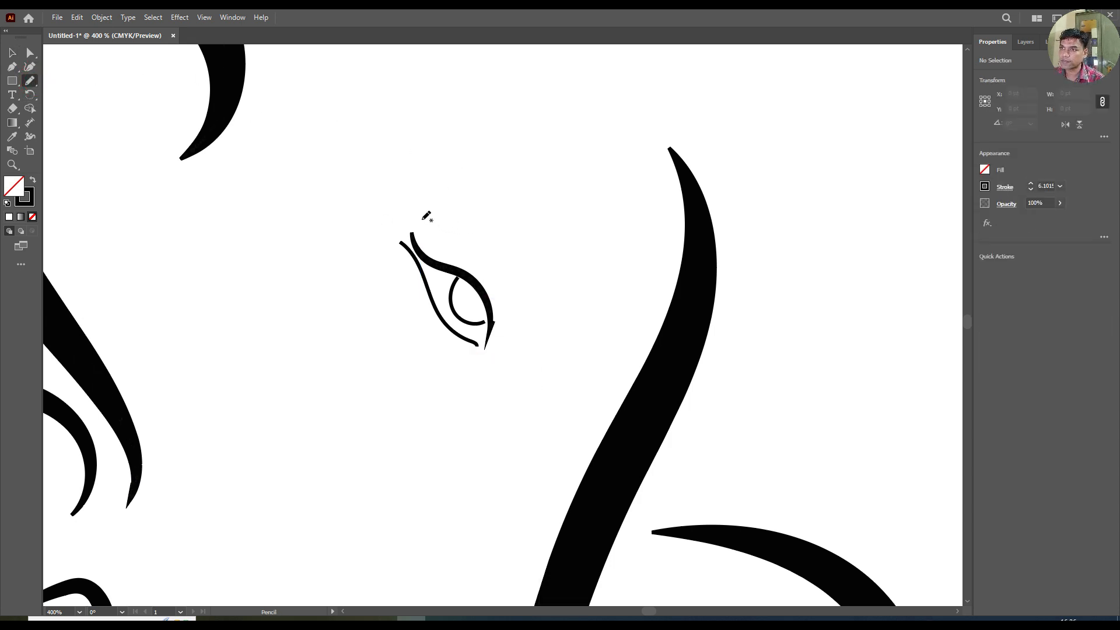
mouse_move(425, 217)
left_mouse_down()
mouse_move(483, 241)
mouse_move(513, 294)
left_mouse_up()
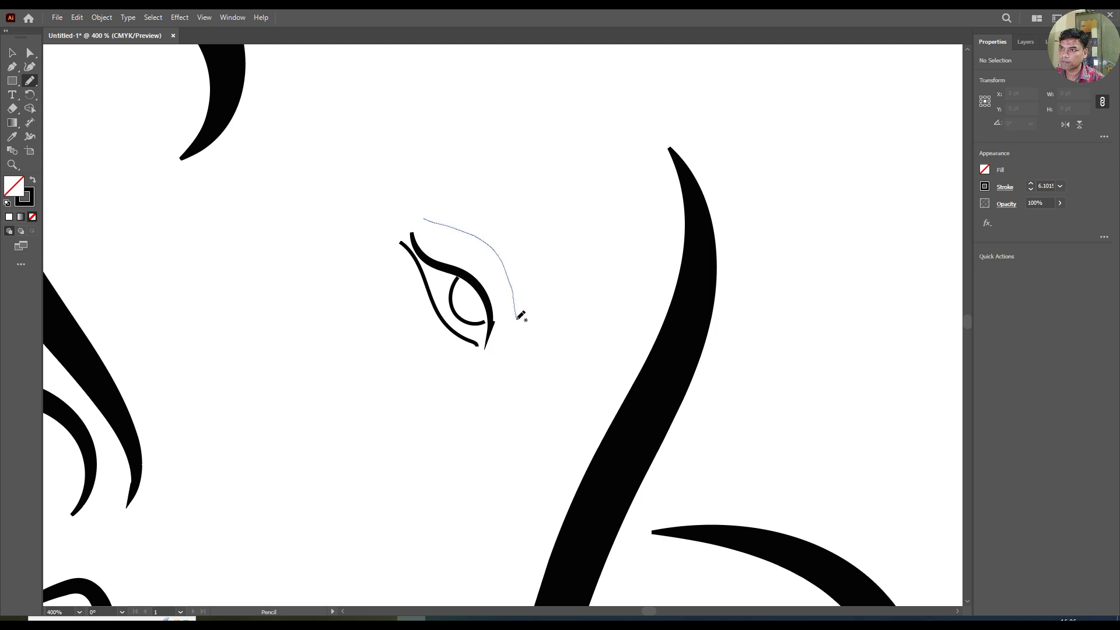
left_click_drag(517, 338, 517, 337)
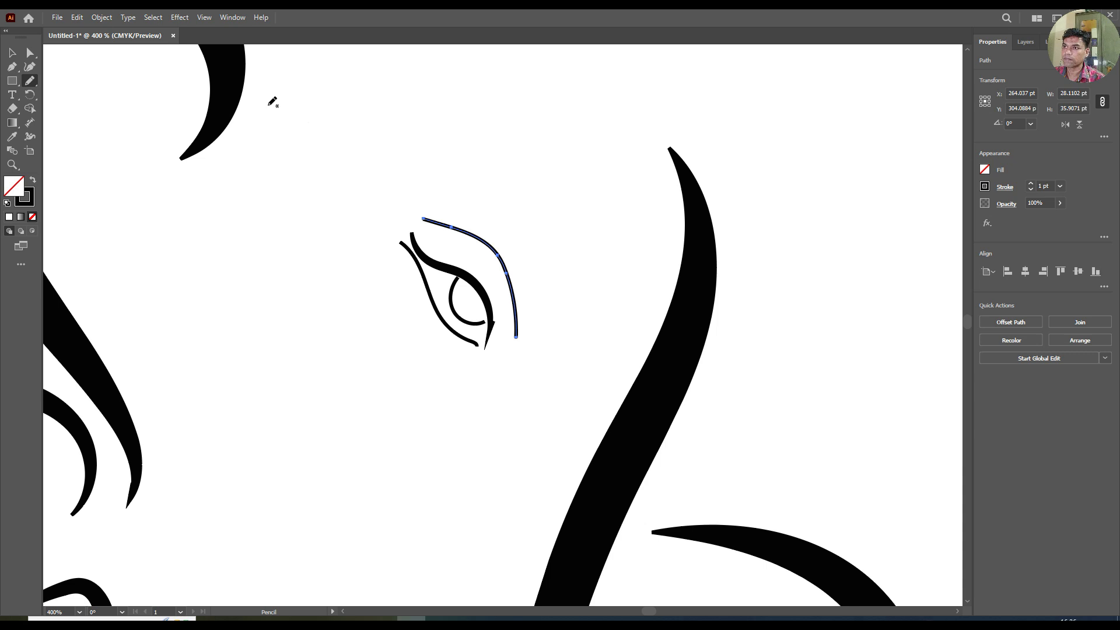
left_click(30, 137)
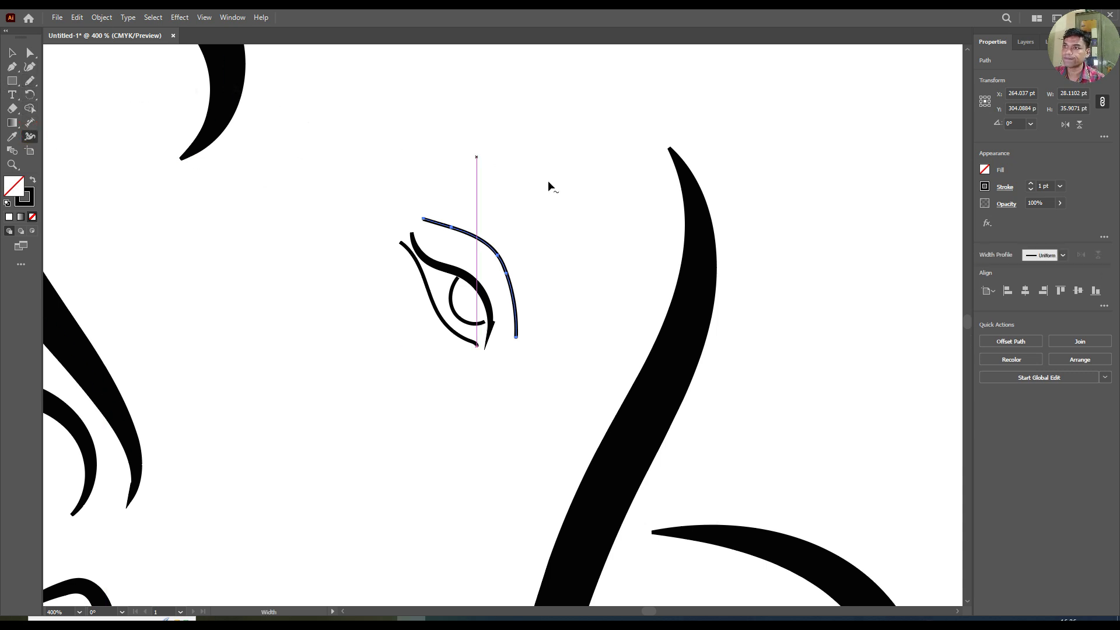
left_click_drag(500, 258, 503, 255)
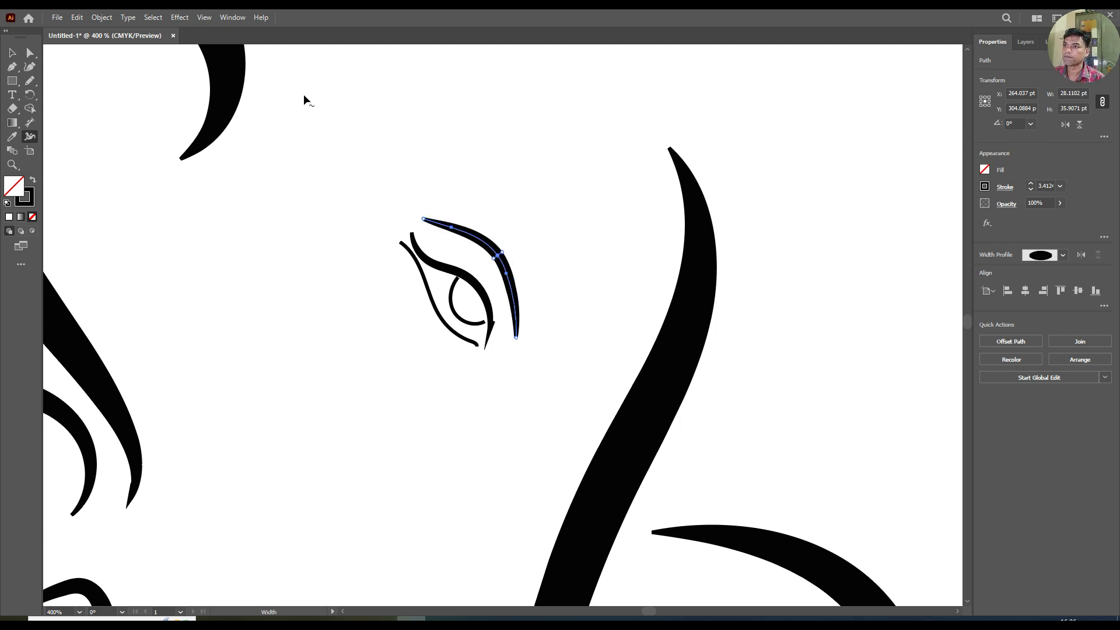
Draw an eyelid-crease pencil curve about 22 by 26 pt between the upper eyelid and eyebrow, and widen its bend to about 1.05 pt
left_click(12, 164)
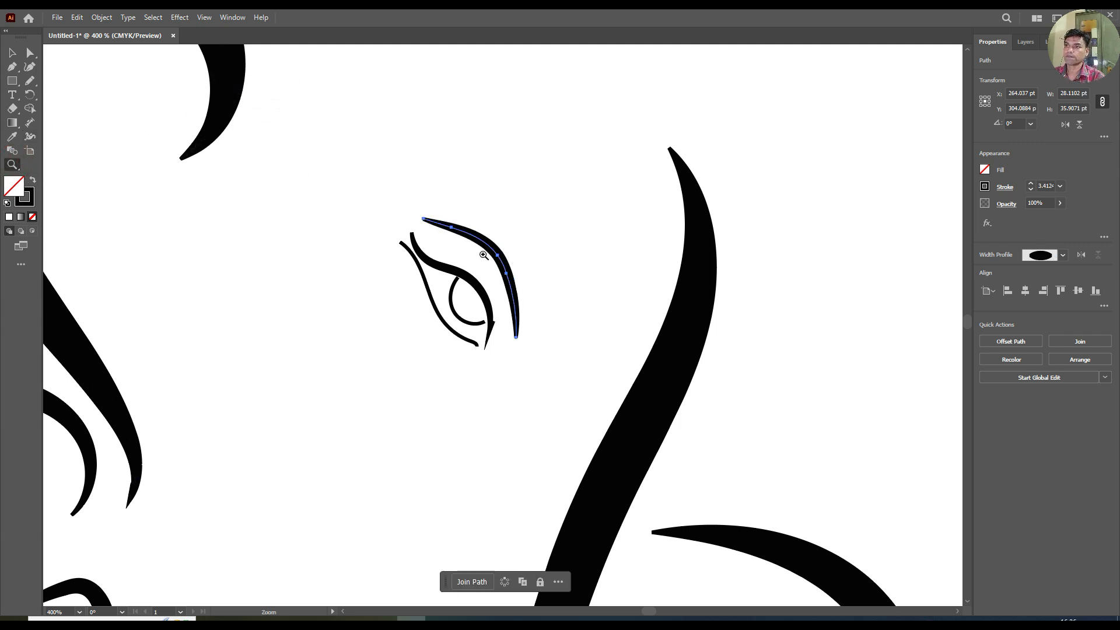
left_click_drag(478, 261, 483, 262)
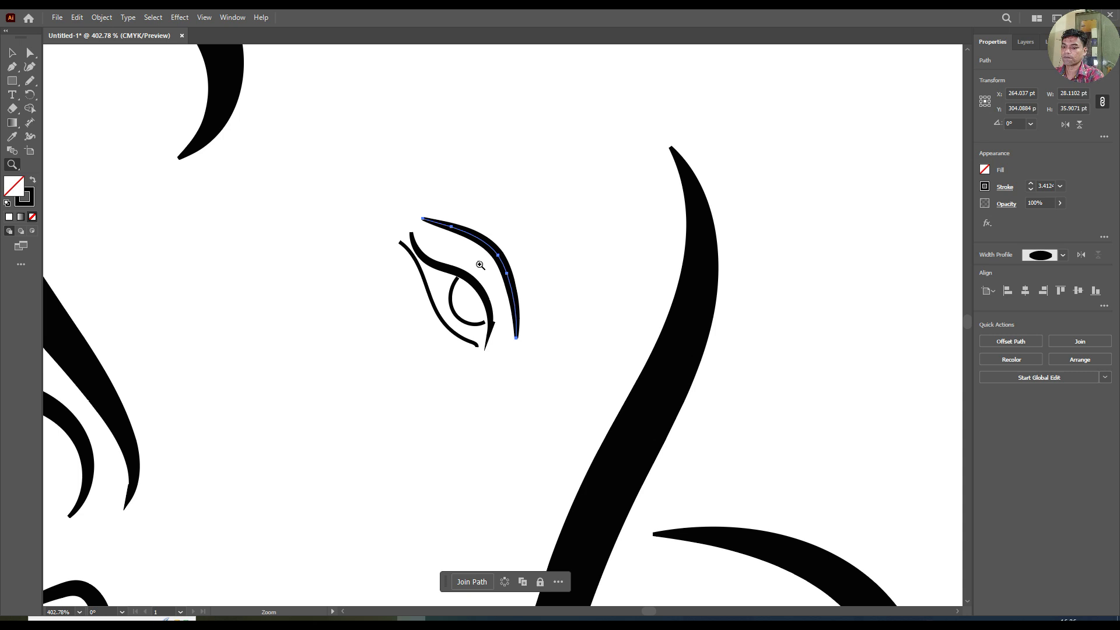
left_click(480, 267)
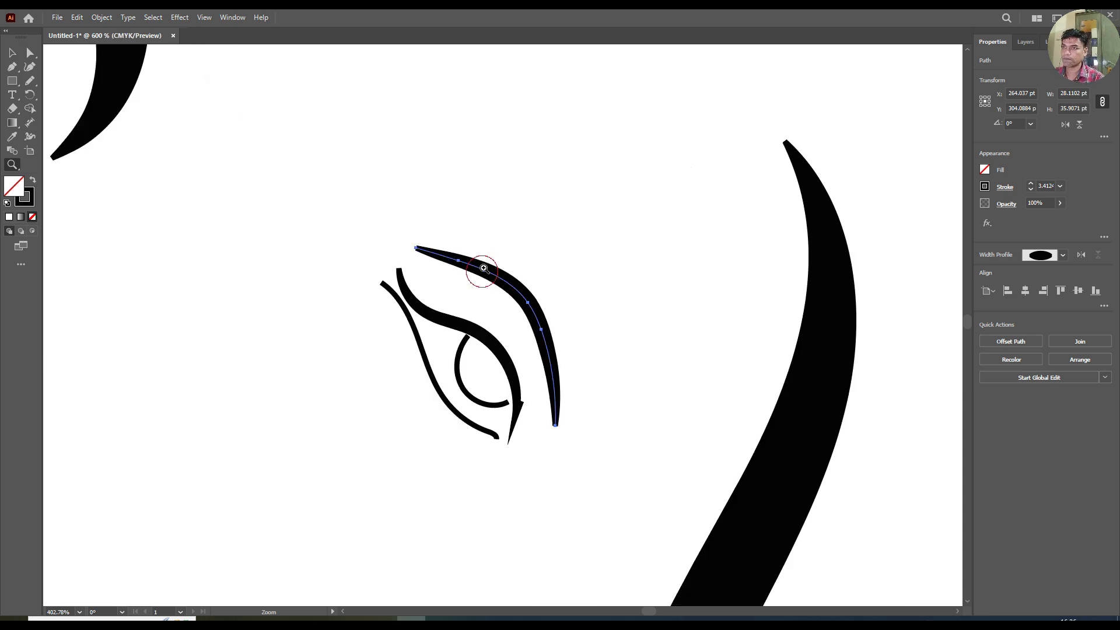
left_click(489, 281)
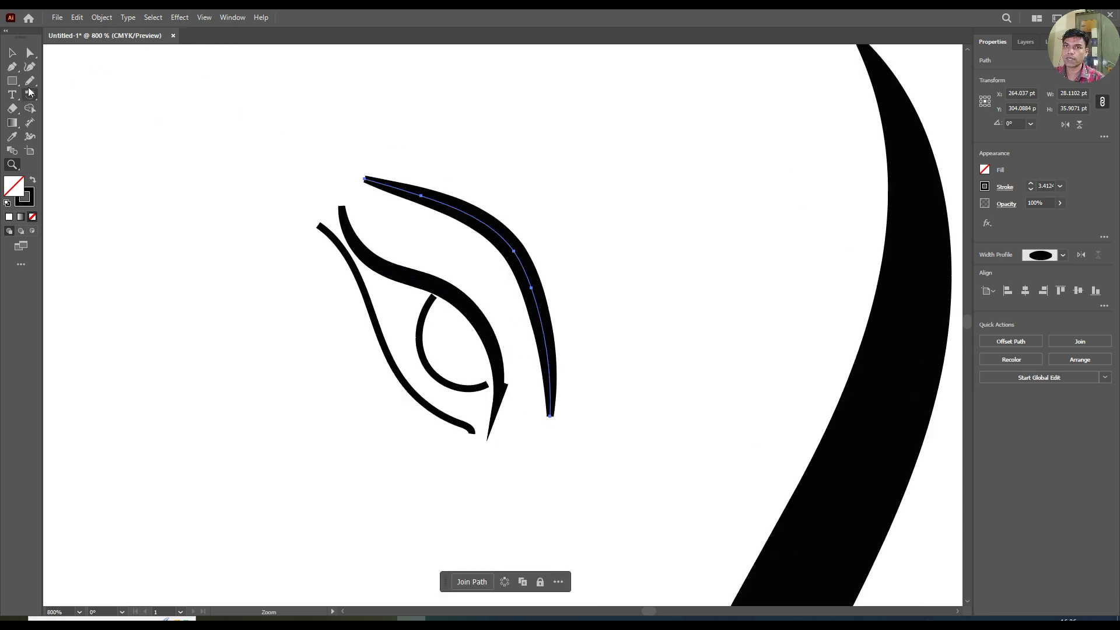
key("n")
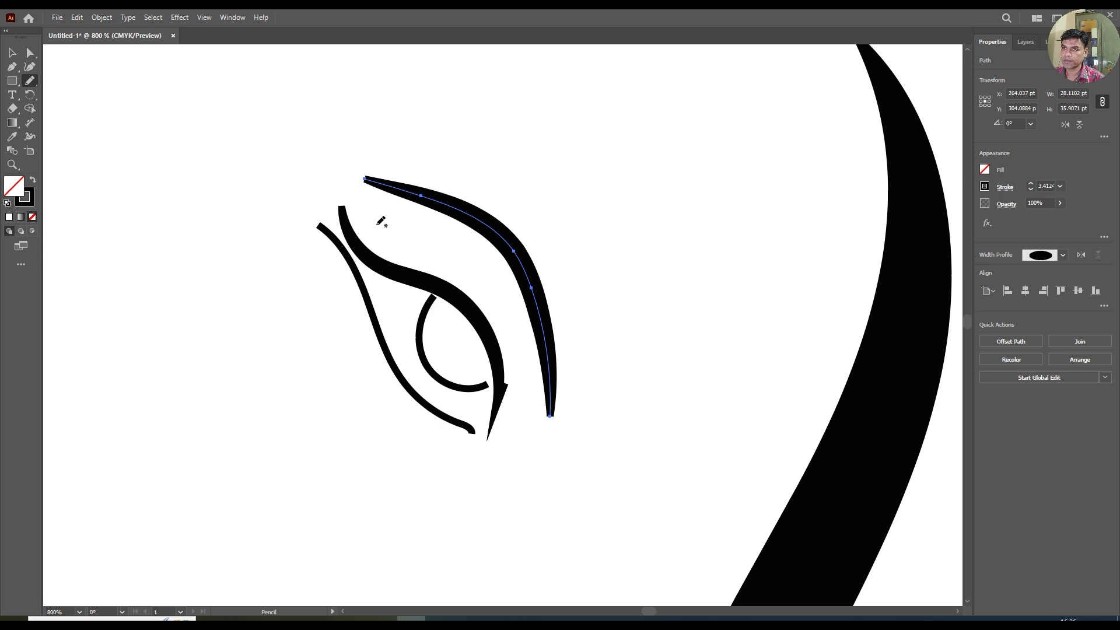
left_click_drag(362, 215, 491, 302)
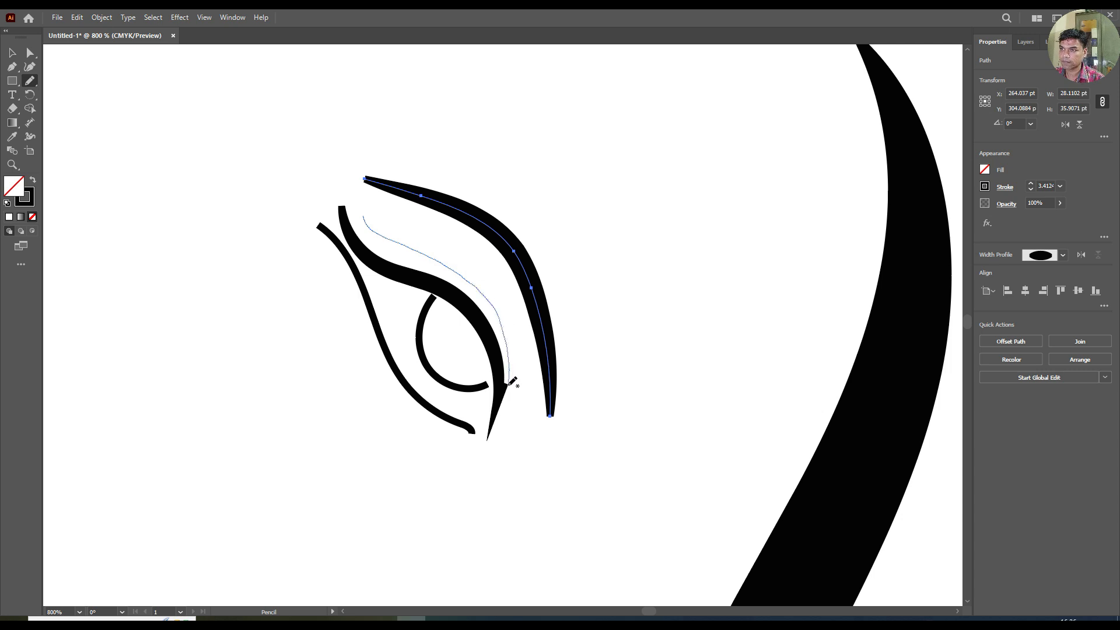
left_click_drag(508, 384, 509, 384)
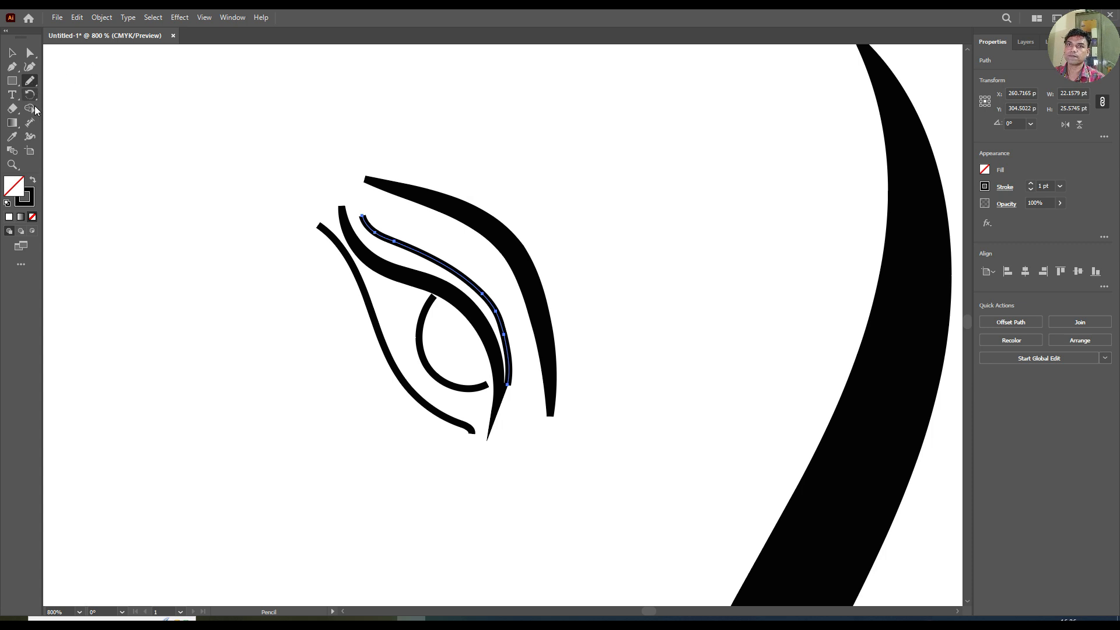
left_click(30, 136)
left_click_drag(488, 299, 487, 292)
Taper the upper end of the eyelid-crease curve to a point with the Width tool
left_click(12, 165)
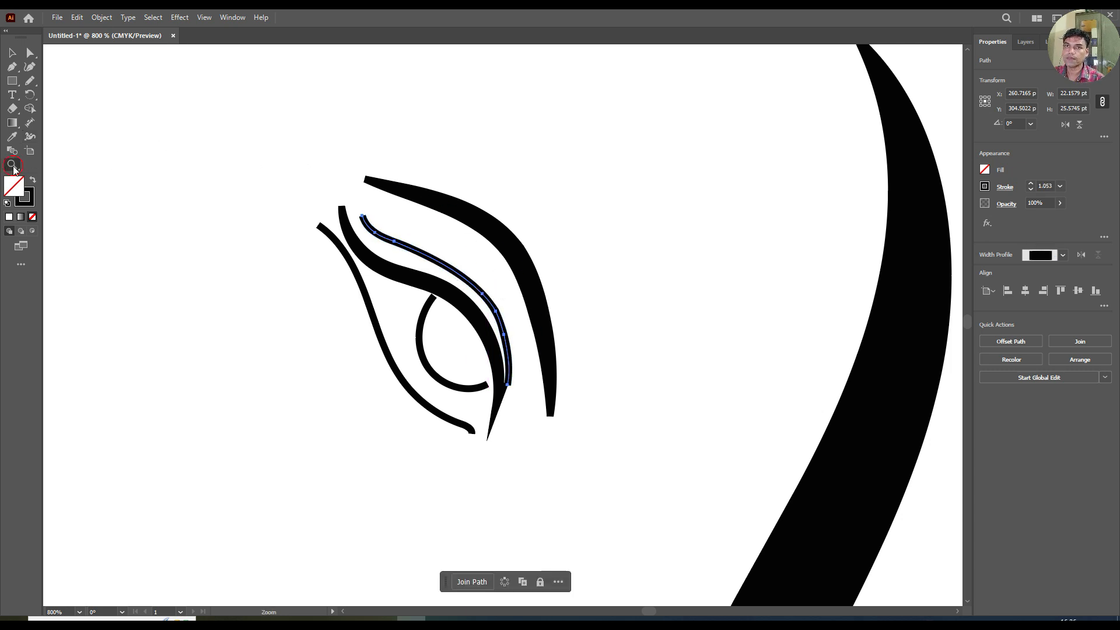
left_click(495, 320)
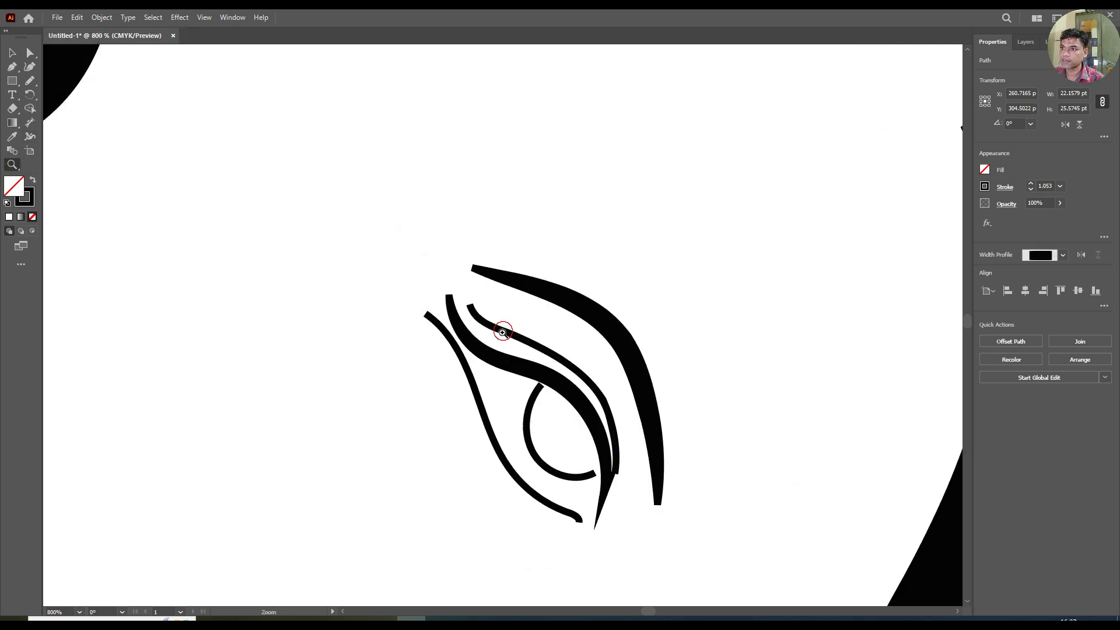
left_click(493, 318)
key("shift+w")
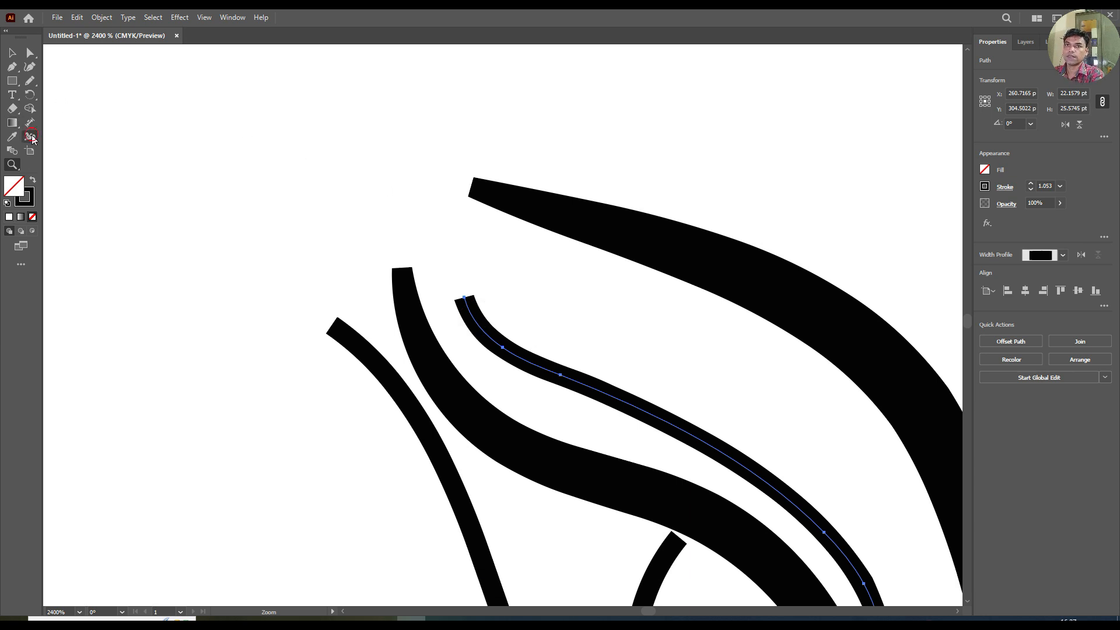
left_click(473, 293)
left_click_drag(474, 293, 470, 308)
Undo the accidental widening of the lower-eyelid stroke
left_click_drag(647, 605, 647, 601)
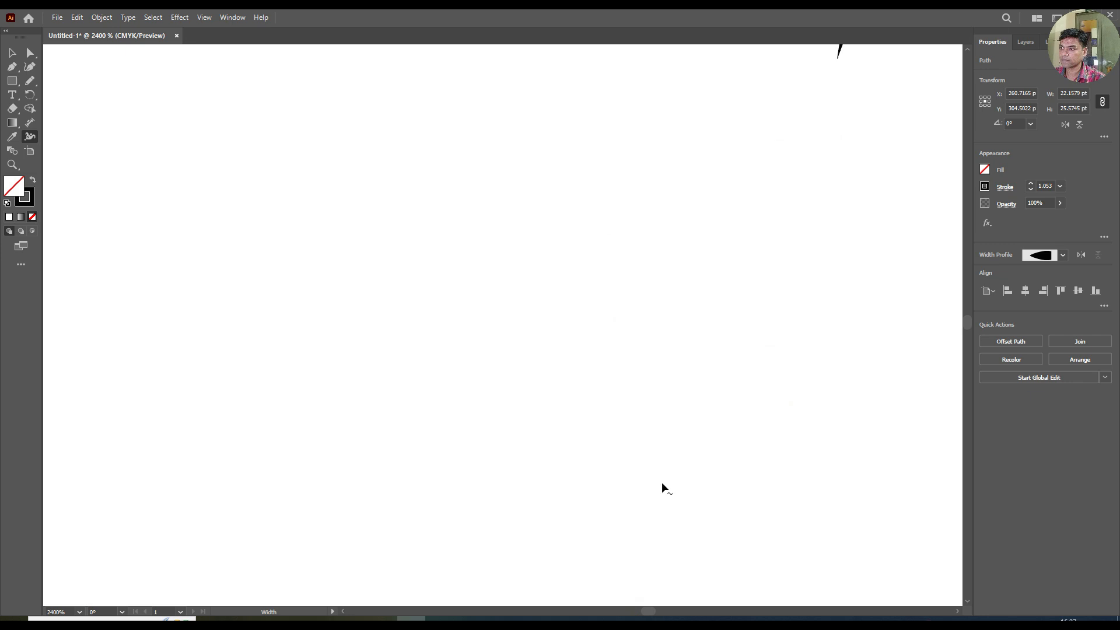
left_click(11, 165)
left_click(652, 296, "alt")
left_click(608, 280, "alt")
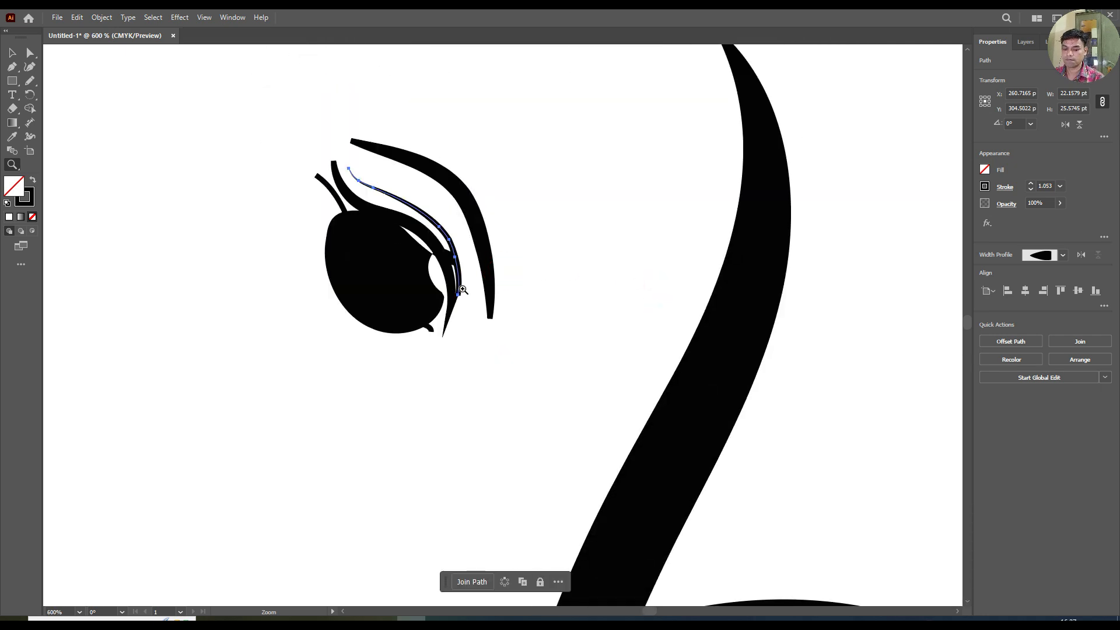
key("ctrl+z")
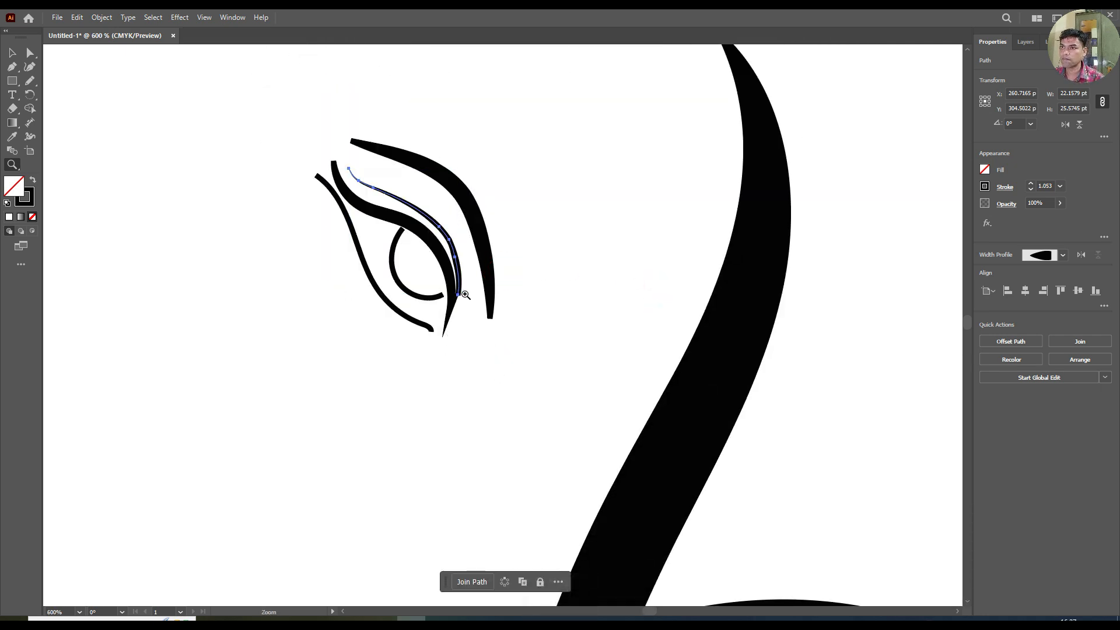
Taper the lower end of the eyelid-crease curve to a point with the Width tool
left_click(462, 296)
left_click(493, 322)
left_click(515, 310)
left_click(514, 310)
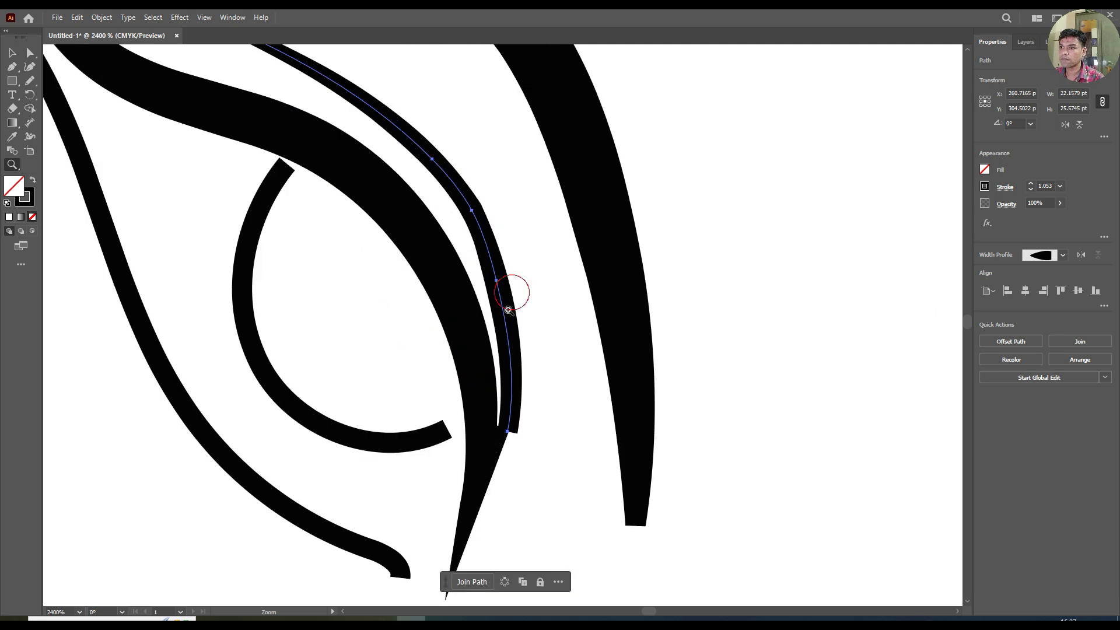
left_click(12, 53)
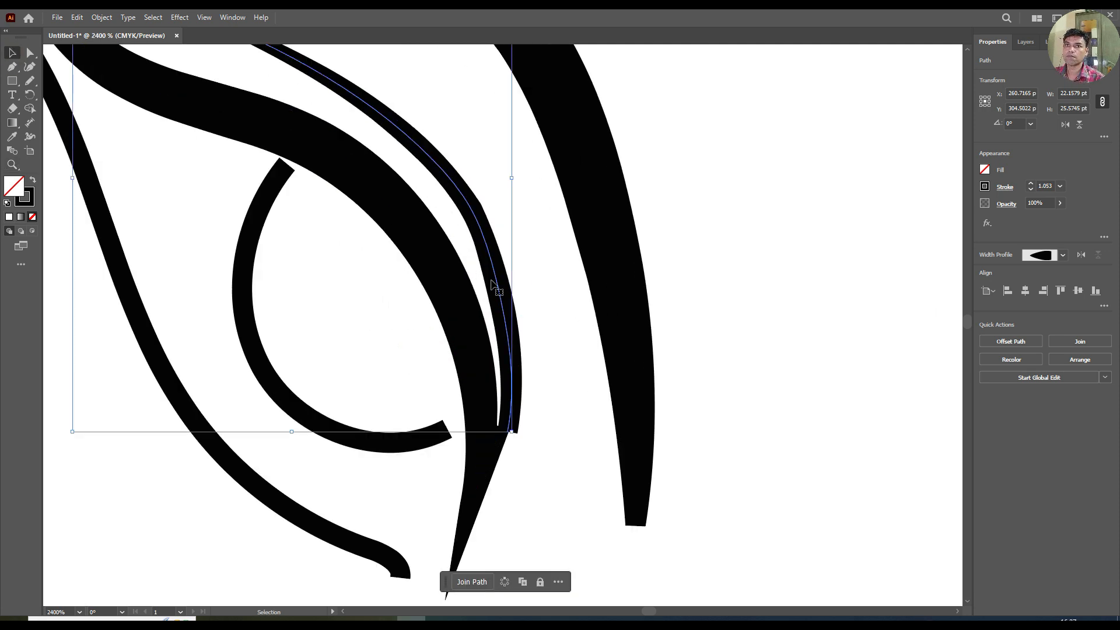
left_click(30, 136)
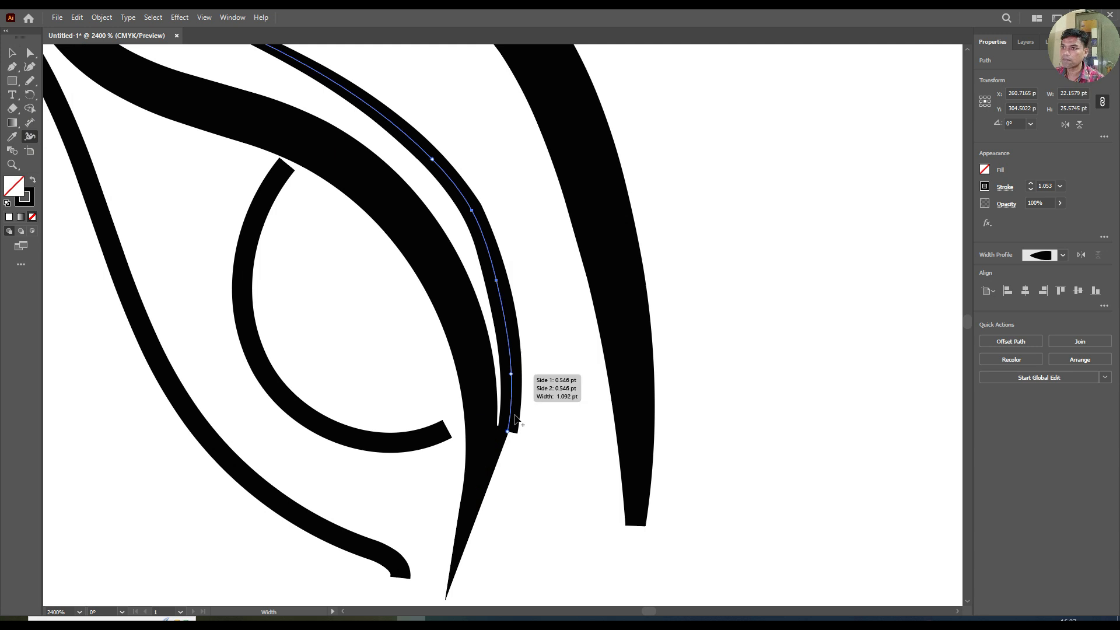
left_click_drag(512, 437, 512, 435)
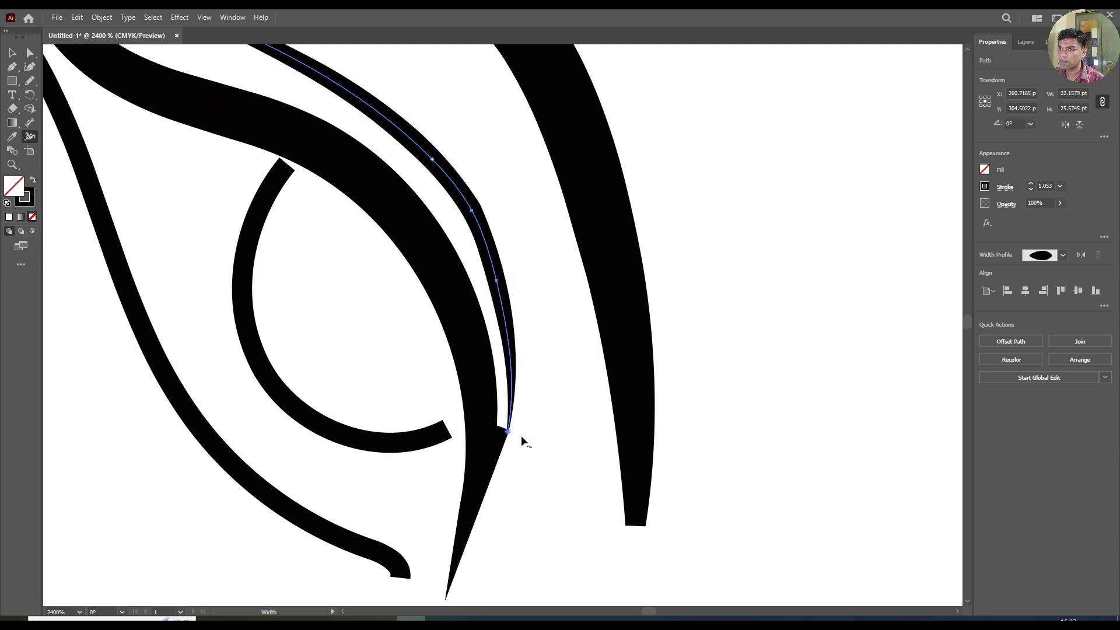
Examine the whole figure on the artboard with the eye in place, and ready the Pencil tool
key("z")
left_click(505, 337, "alt")
left_click(509, 310, "alt")
left_click(511, 305, "alt")
left_click(512, 303, "alt")
left_click(516, 304, "alt")
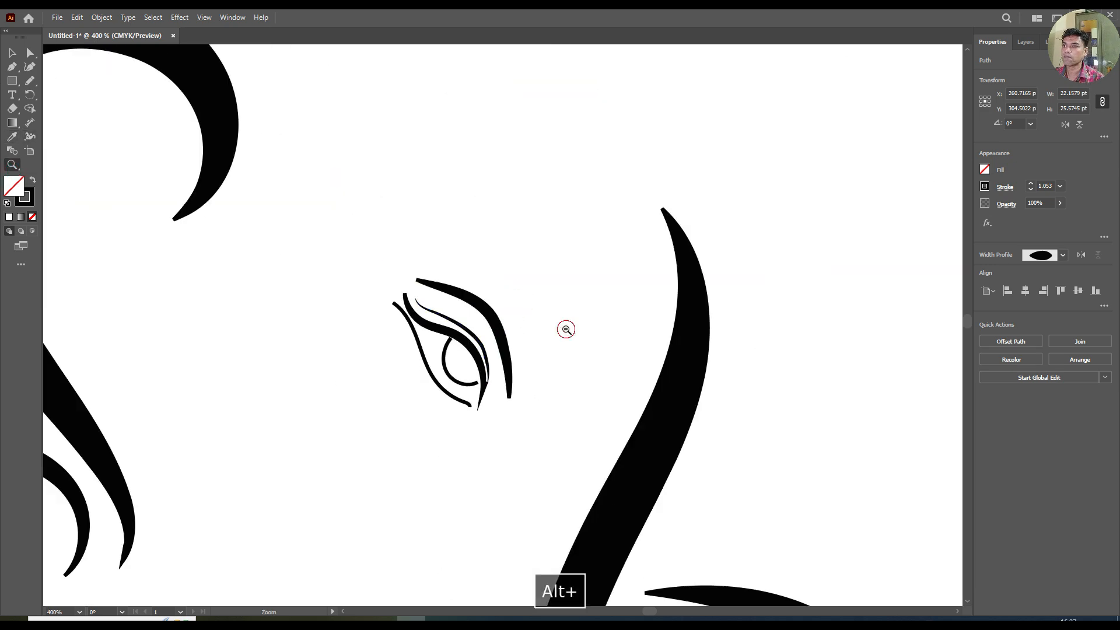
left_click(564, 331, "alt")
left_click(522, 350, "alt")
left_click(494, 358, "alt")
left_click(485, 329, "alt")
left_click(484, 348, "alt")
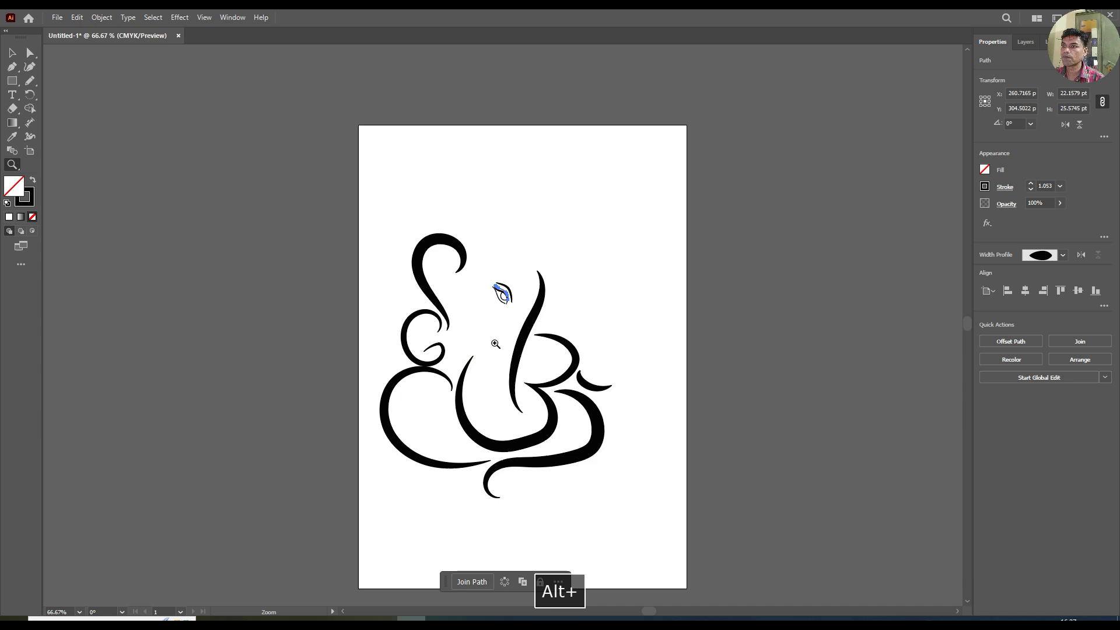
left_click(495, 344)
left_click(16, 59)
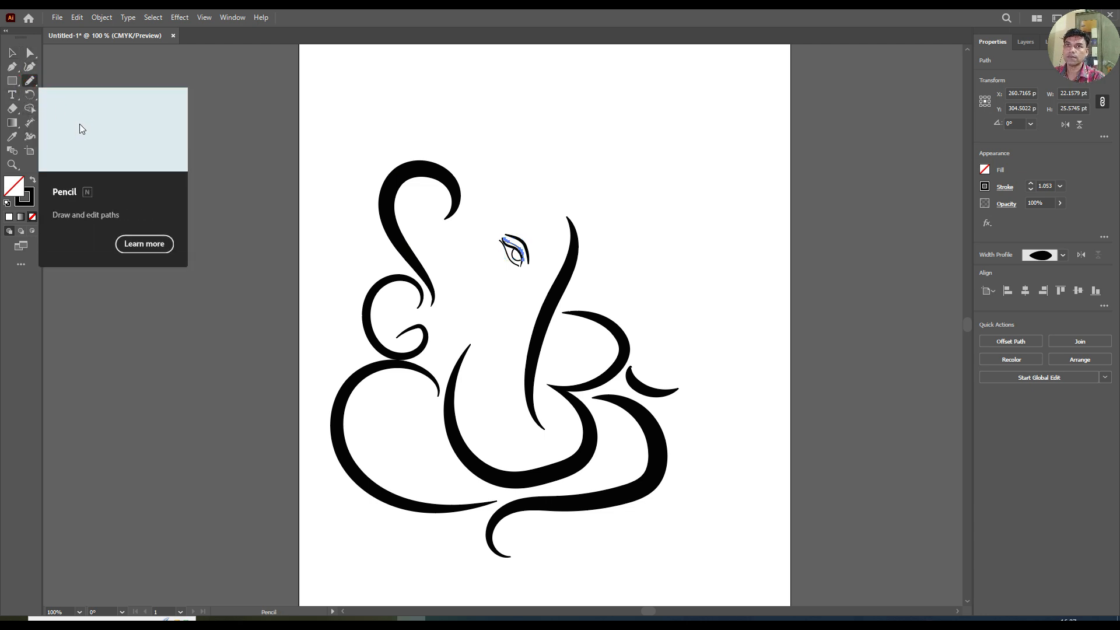
left_click(30, 80)
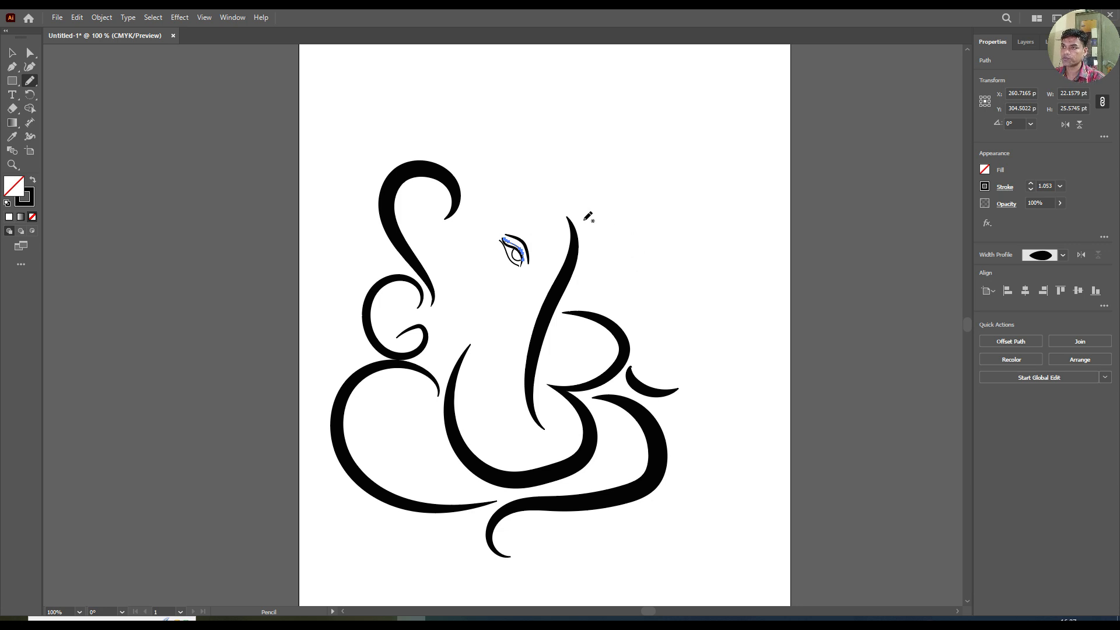
Draw a right ear loop about 110 × 120 pt beside the trunk with the Pencil tool and swell its middle to about 11.6 pt wide
mouse_move(599, 214)
left_mouse_down()
mouse_move(642, 211)
mouse_move(661, 243)
mouse_move(640, 274)
mouse_move(569, 307)
left_mouse_up()
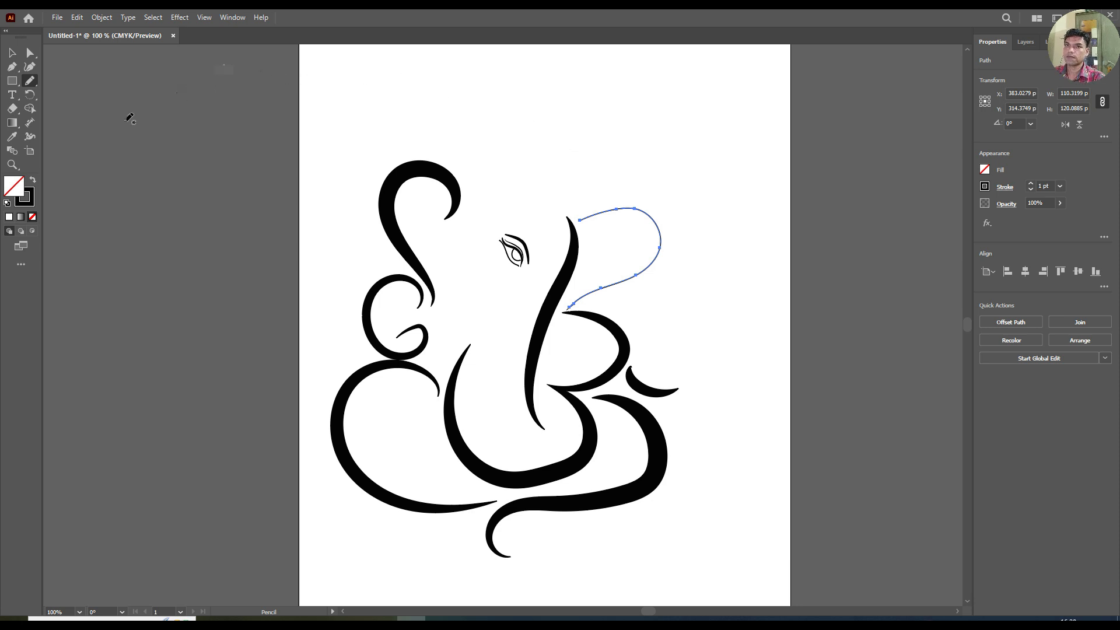
left_click(30, 136)
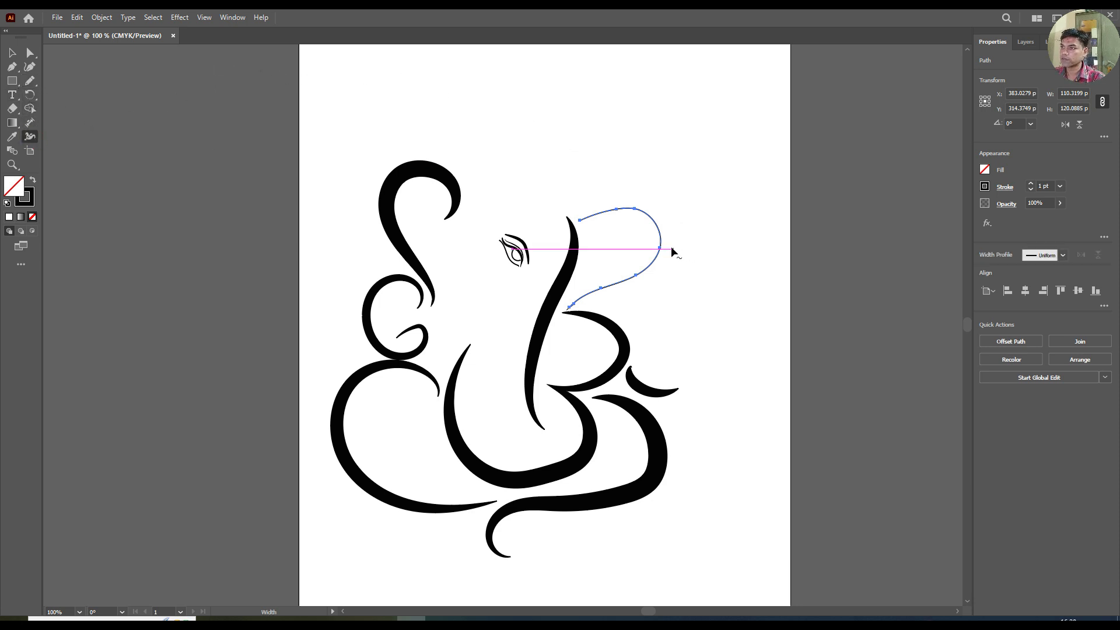
left_click_drag(663, 248, 675, 253)
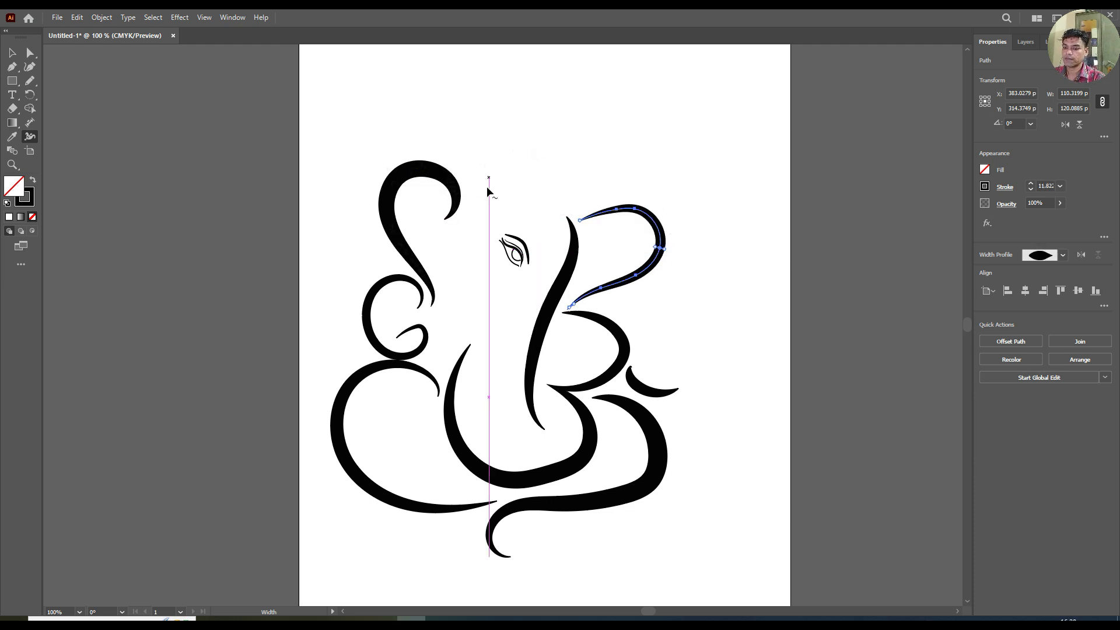
Draw the uppermost forehead stroke, about 95 × 33 pt, beside the left ear's top and swell its middle to about 12 pt with the Width tool
left_click(30, 80)
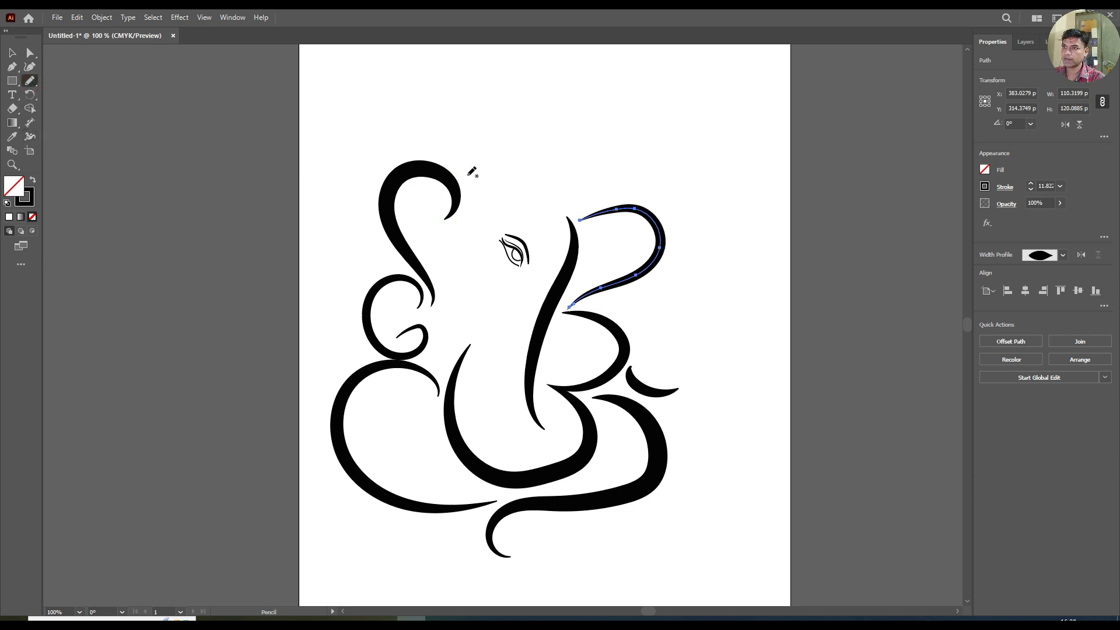
left_click_drag(466, 168, 541, 147)
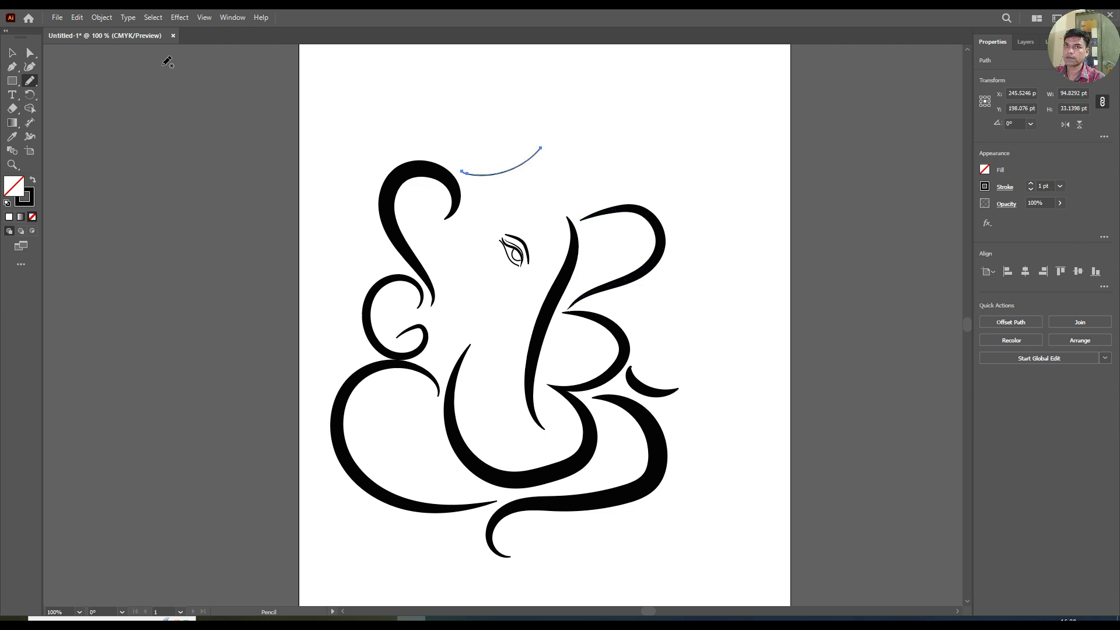
left_click(30, 136)
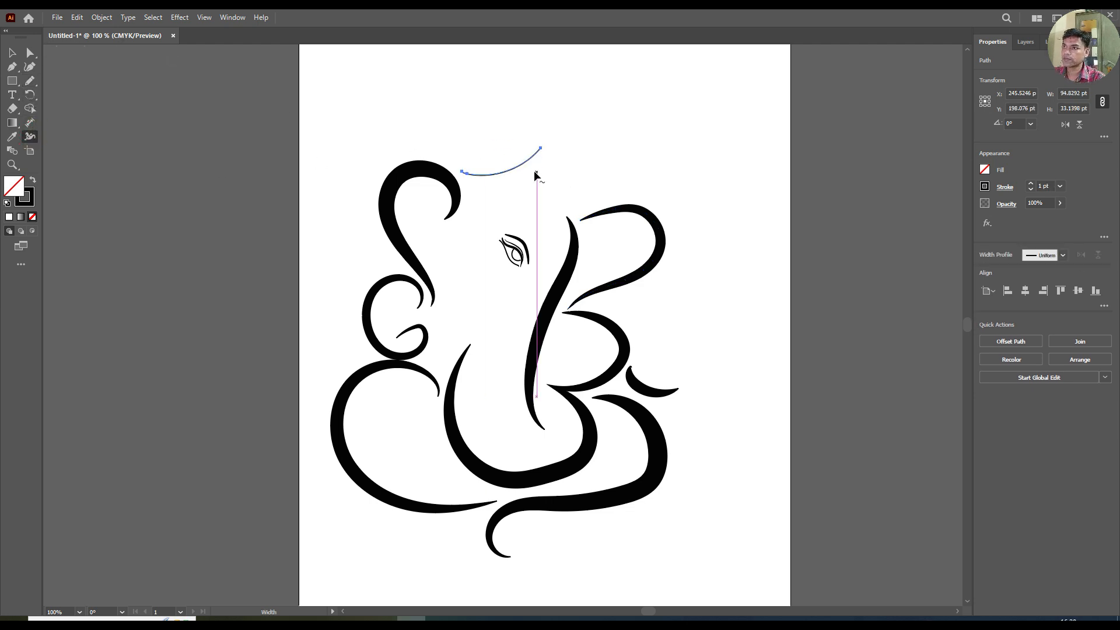
left_click_drag(508, 172, 512, 175)
left_click(30, 53)
Draw a second, roughly parallel forehead stroke beneath the first and swell its middle with the Width tool
left_click(30, 80)
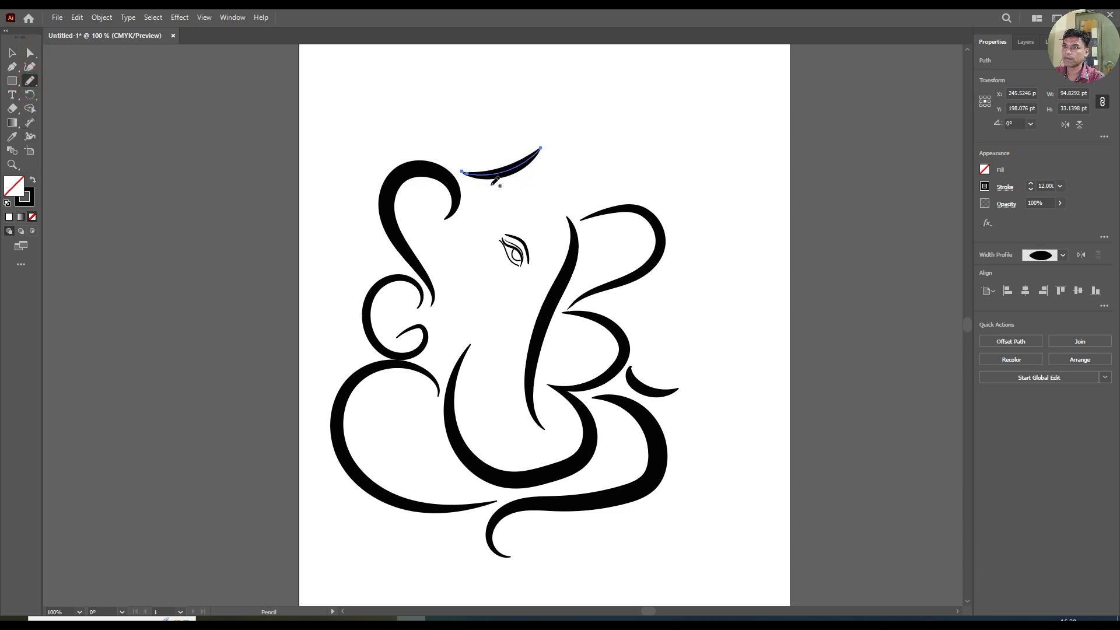
left_click_drag(472, 195, 533, 175)
key("ctrl+z")
mouse_move(474, 196)
left_mouse_down()
mouse_move(526, 193)
mouse_move(554, 155)
left_mouse_up()
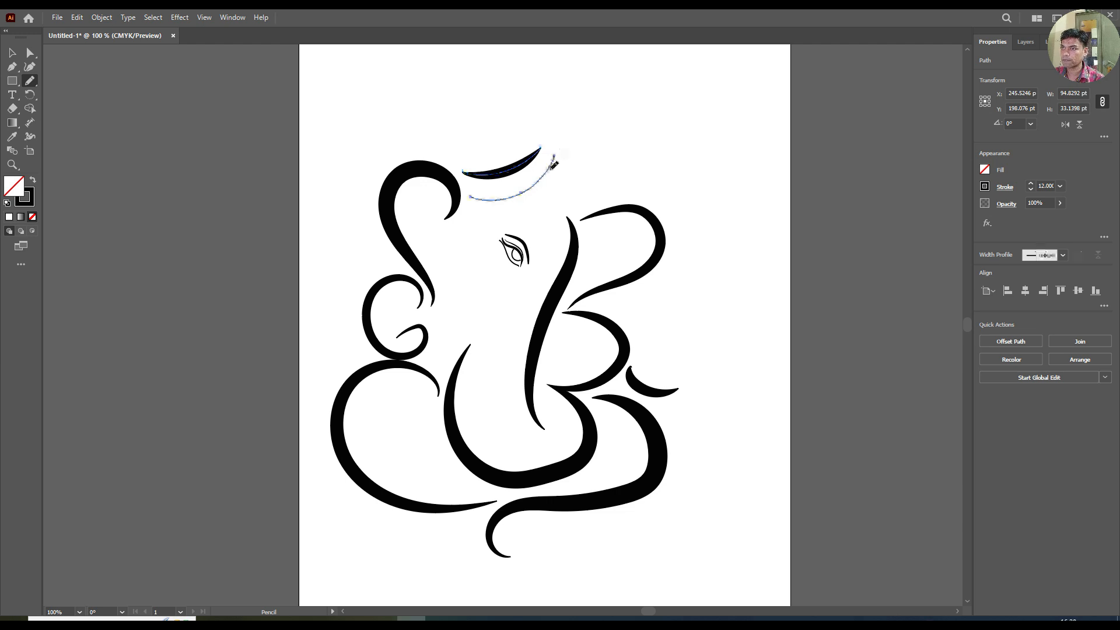
left_click(29, 137)
left_click_drag(521, 193, 529, 196)
left_click(30, 52)
Draw a third forehead stroke, about 102 × 65 pt, above the eye and swell its middle to about 11.6 pt with the Width tool
left_click(30, 81)
mouse_move(488, 222)
left_mouse_down()
mouse_move(552, 199)
mouse_move(570, 169)
left_mouse_up()
left_click(37, 137)
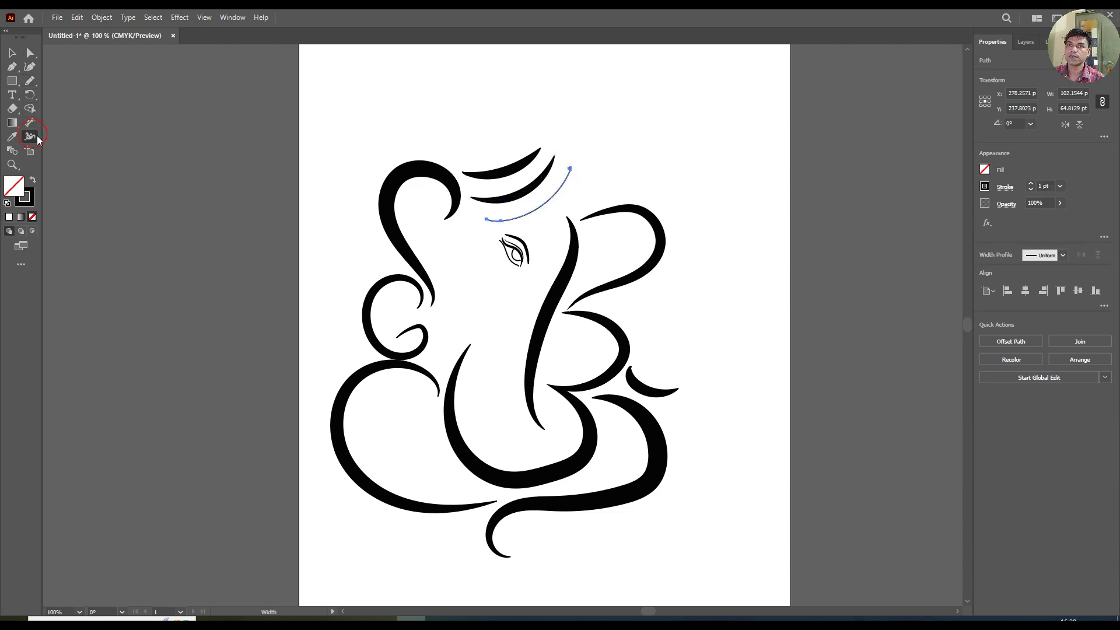
left_click_drag(544, 204, 547, 205)
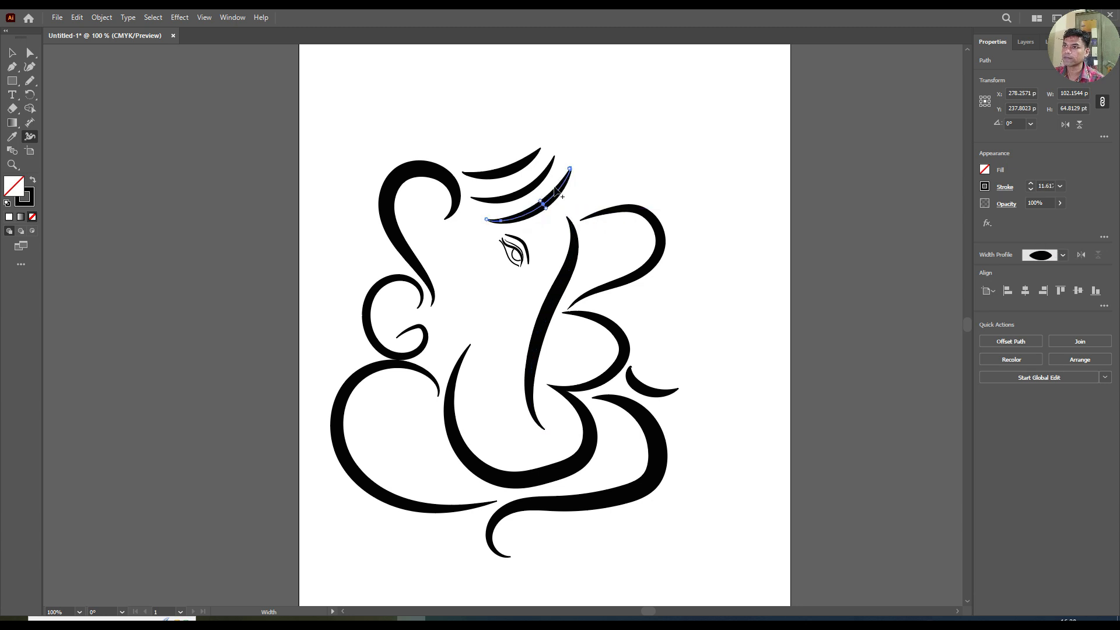
left_click(14, 54)
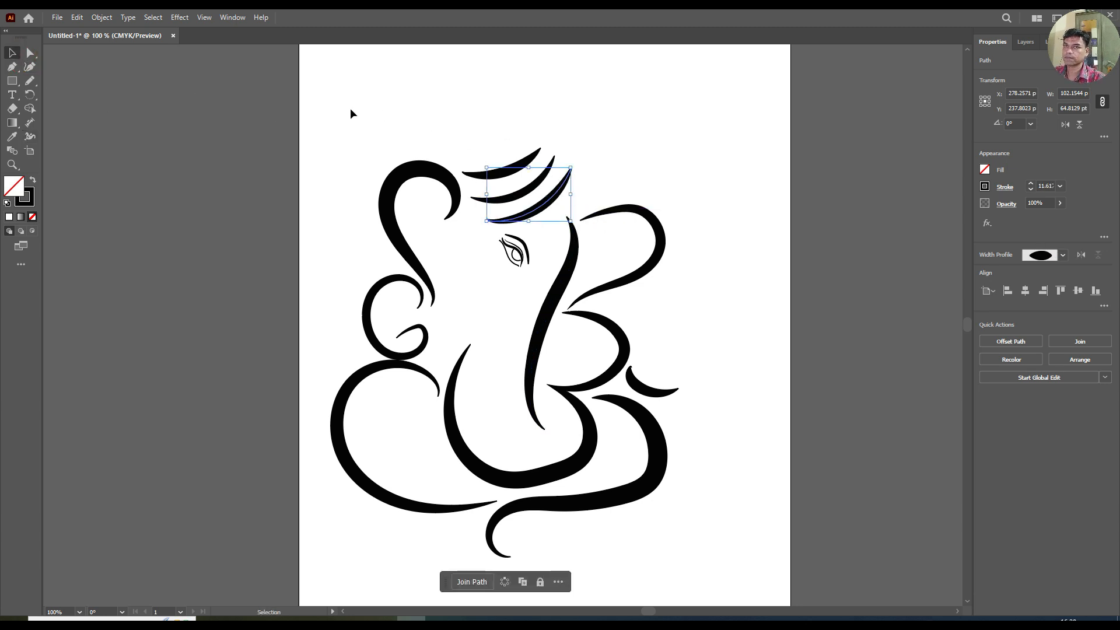
Draw a curled crown ornament about 62 × 62 pt above the forehead strokes and swell its lower bend to about 14.8 pt with the Width tool
left_click(29, 80)
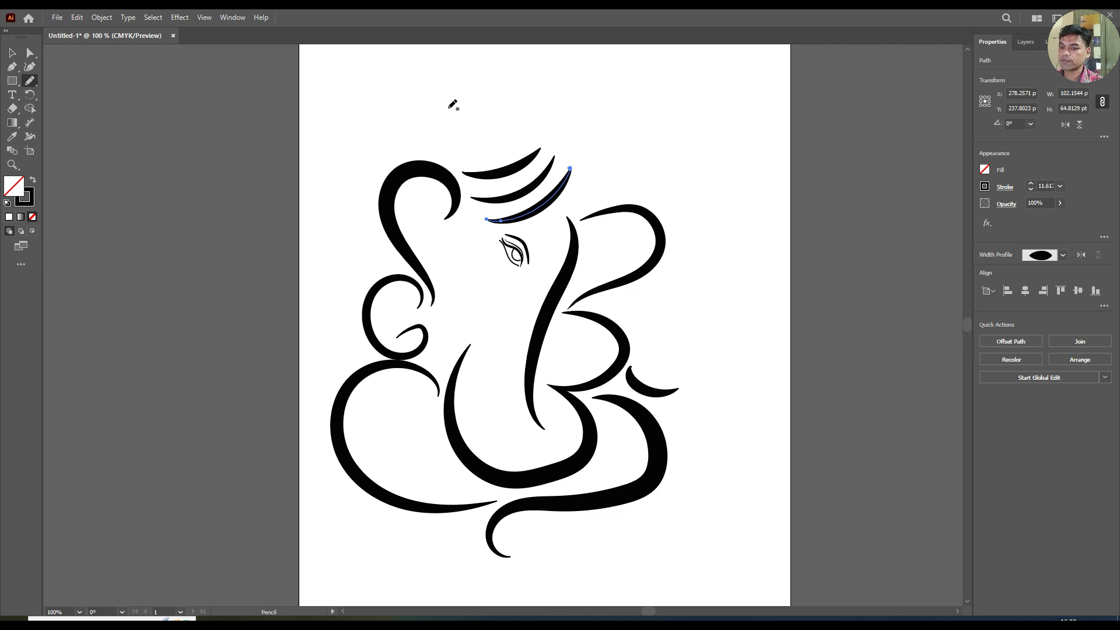
left_click(448, 110)
left_click_drag(454, 112, 465, 113)
left_click_drag(499, 154, 500, 154)
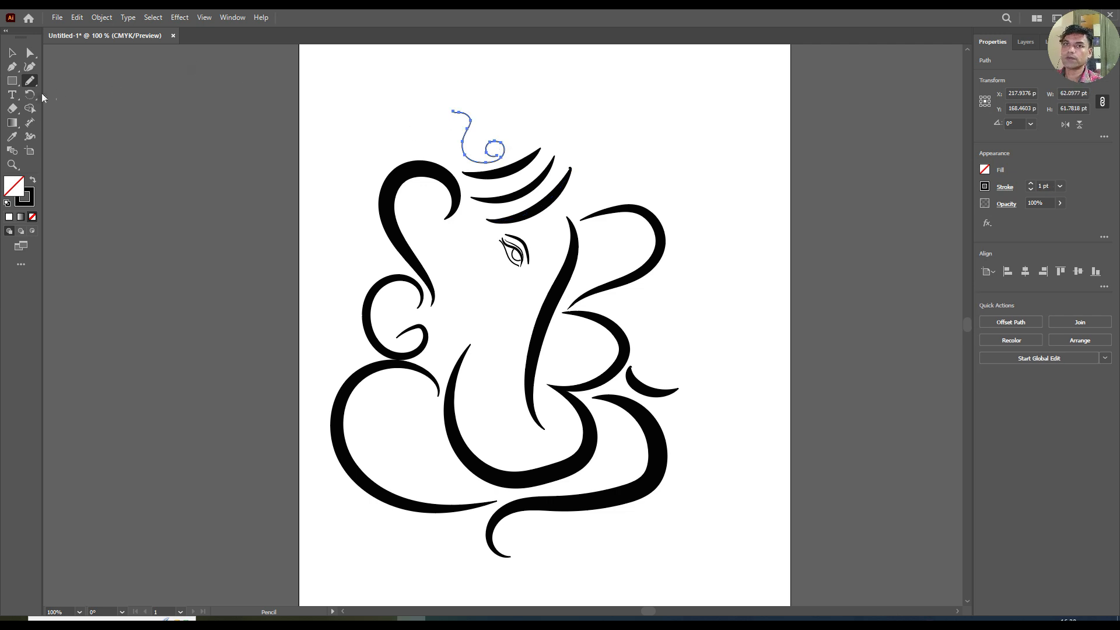
left_click(30, 137)
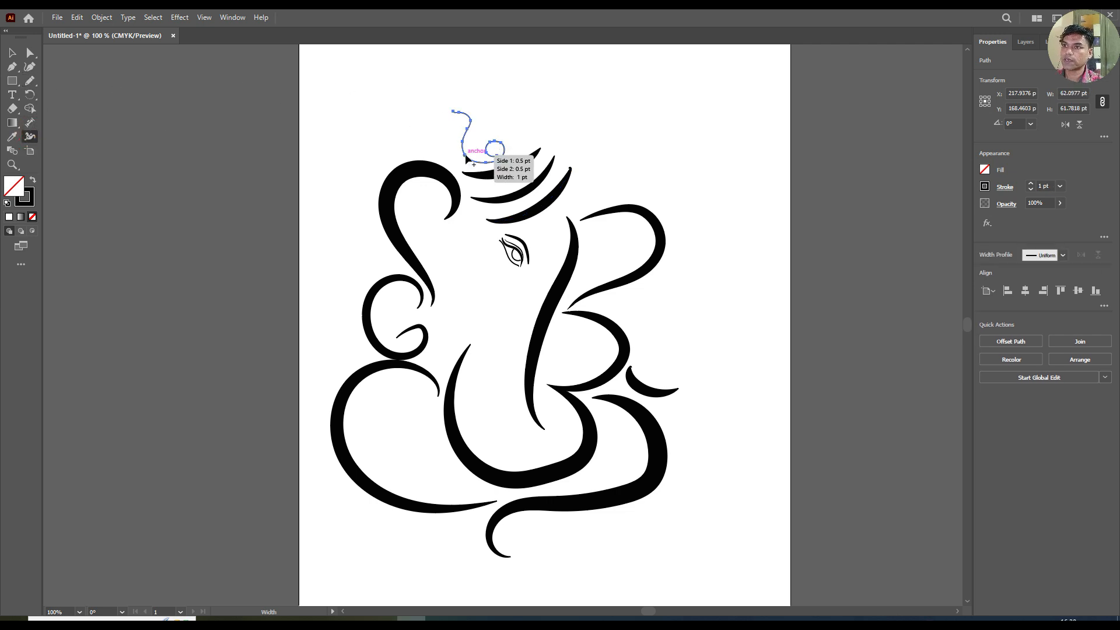
left_click_drag(465, 155, 461, 162)
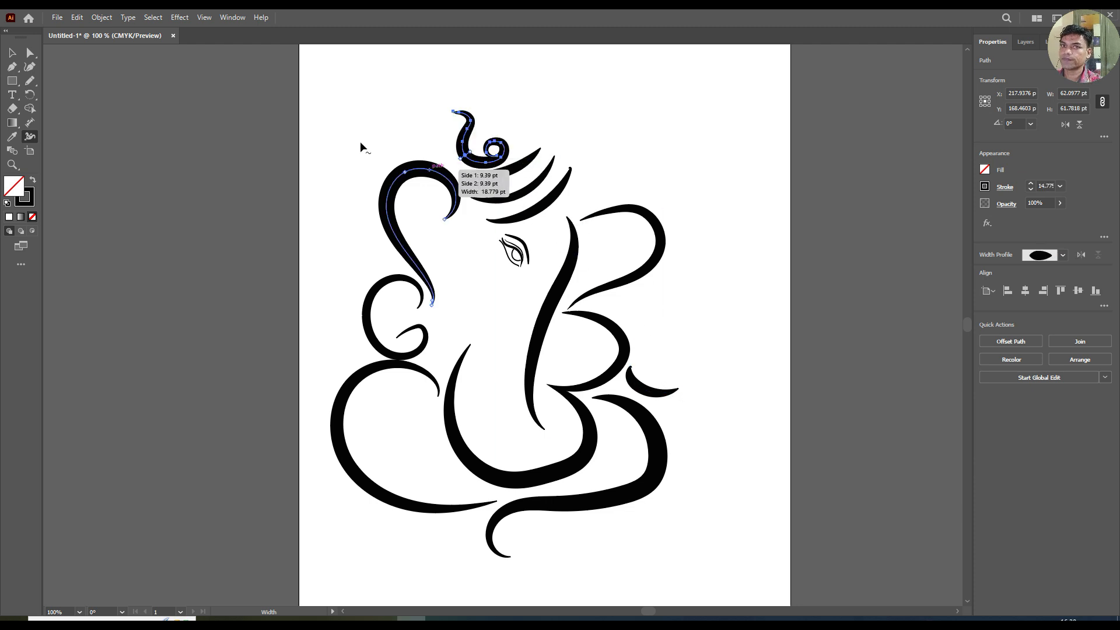
Draw a circle about 24 pt across above the small curved stroke by the hand and fill it with black
left_click_drag(12, 80, 46, 94)
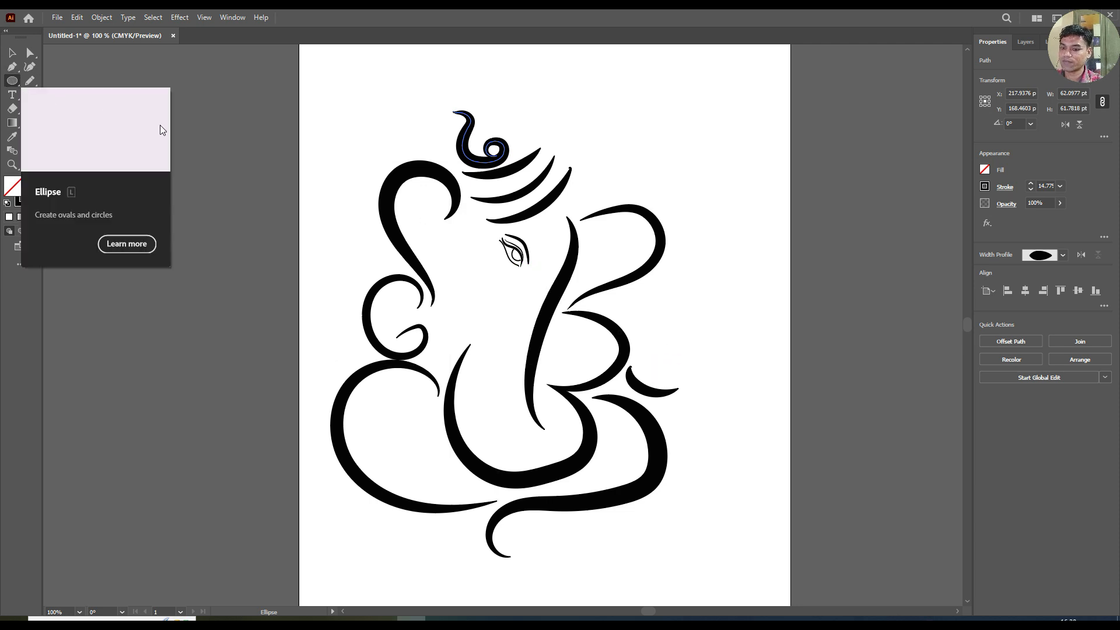
left_click_drag(646, 357, 666, 376)
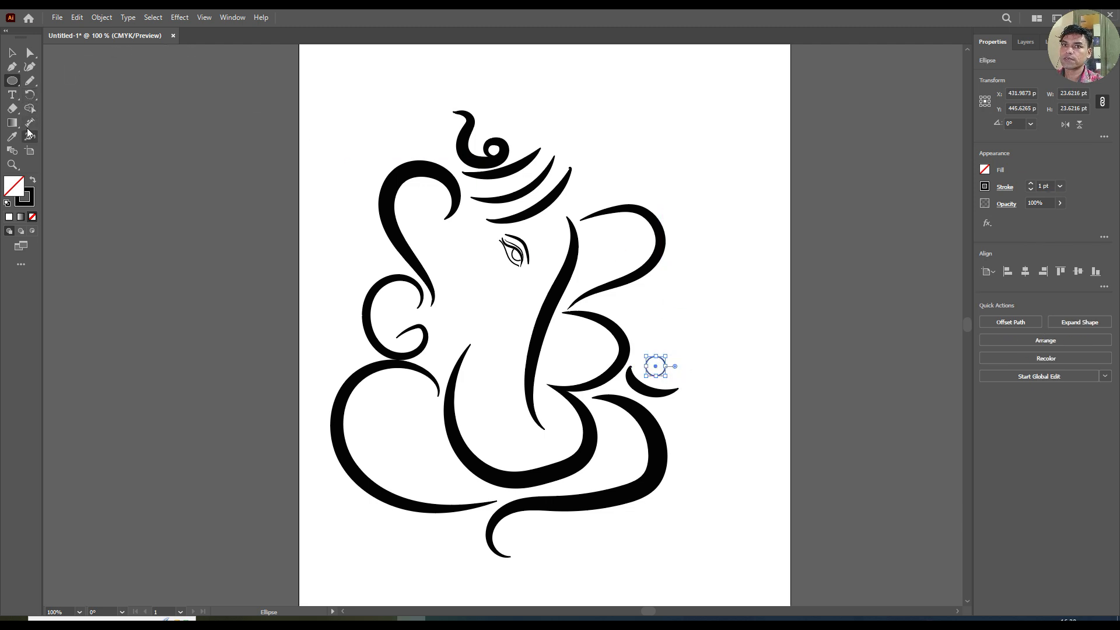
double_click(26, 199)
left_click_drag(493, 318, 576, 392)
left_click(683, 245)
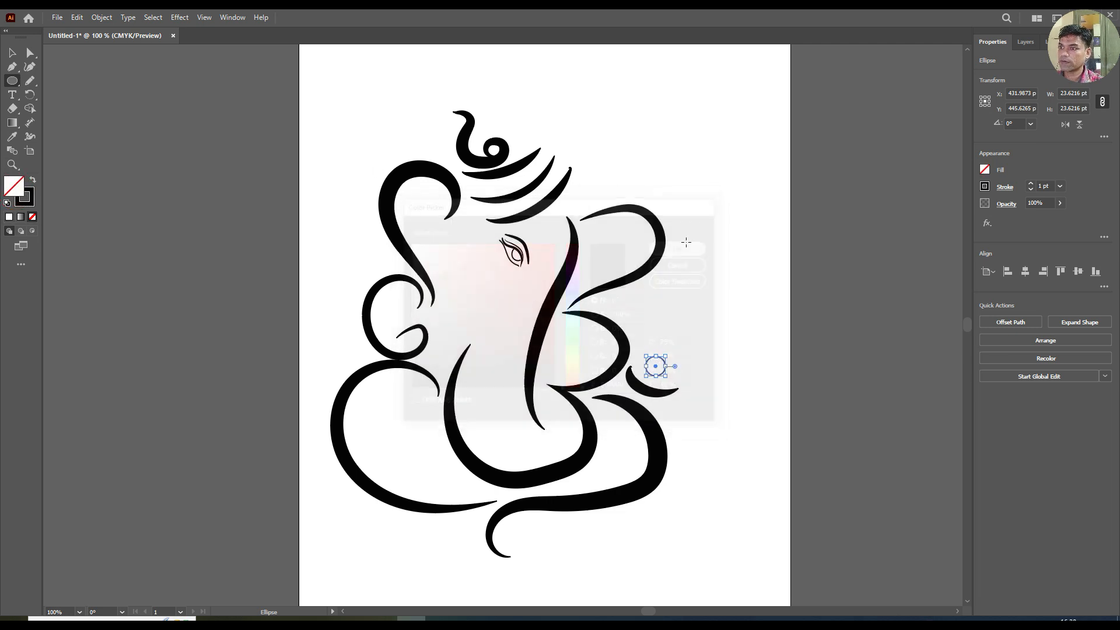
left_click(985, 170)
left_click(881, 212)
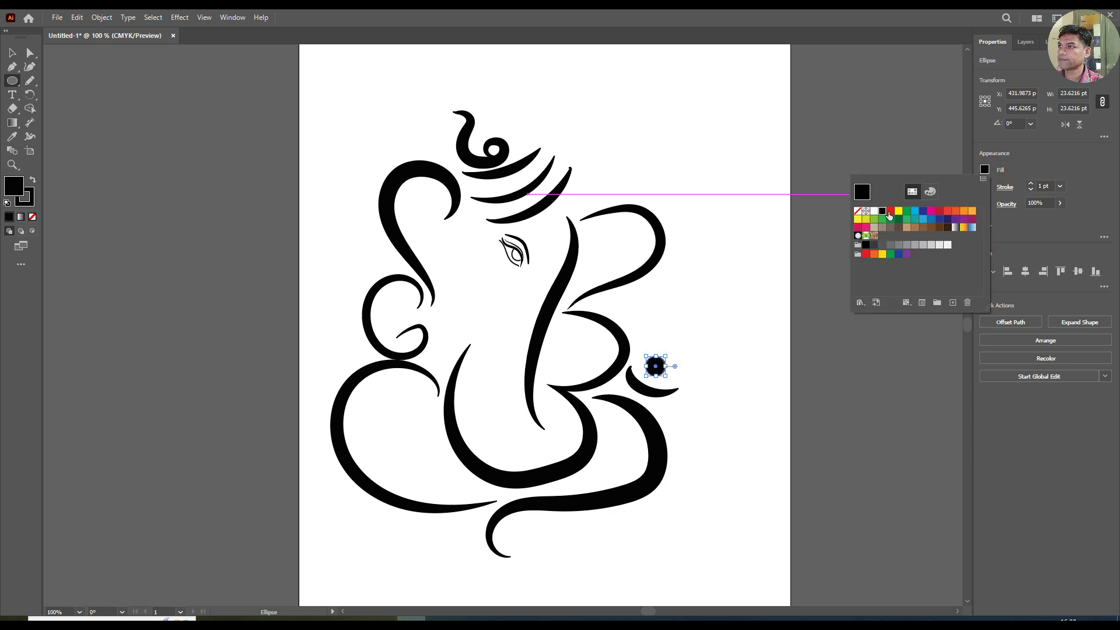
left_click(201, 217)
left_click(587, 338)
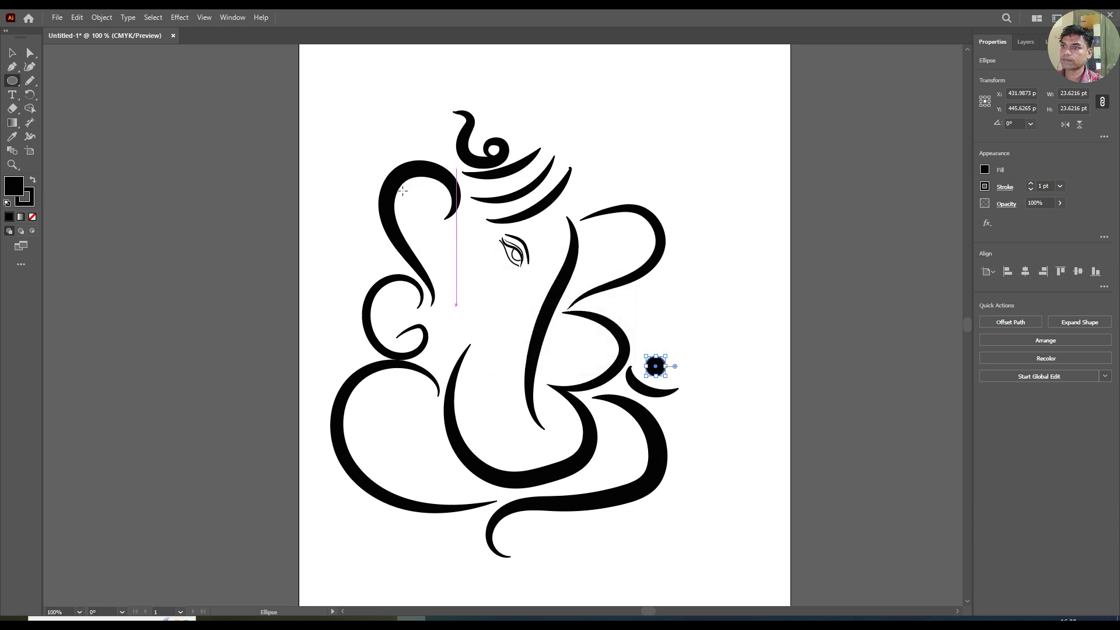
left_click(12, 54)
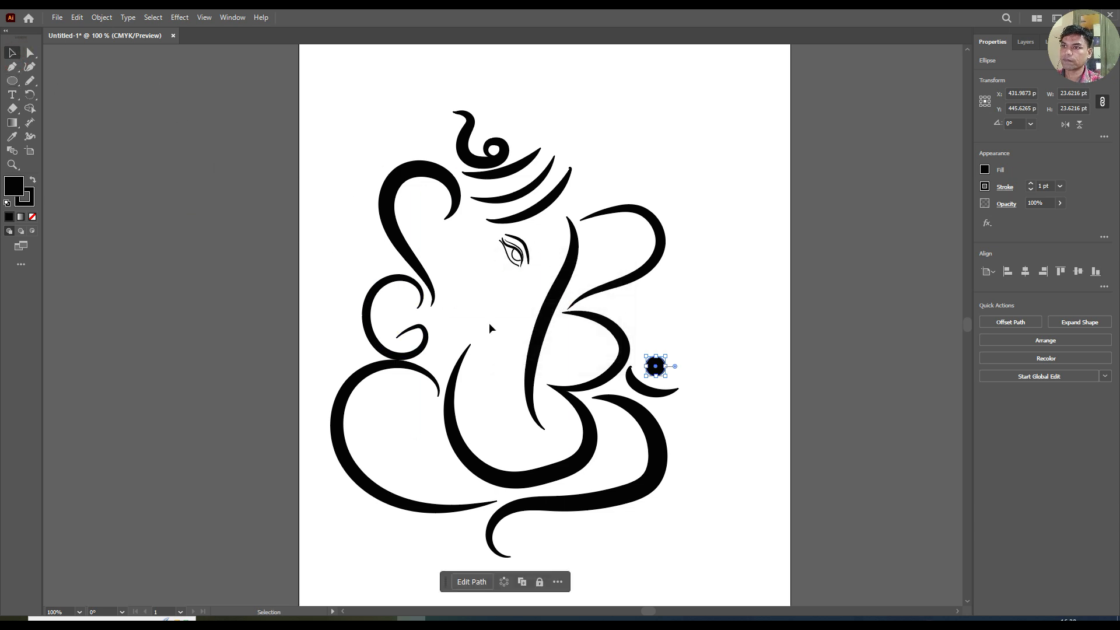
Draw a short upturned curve about 26 × 19 pt between the left ear and trunk, and swell it to about 7.7 pt with the Width tool
left_click(30, 81)
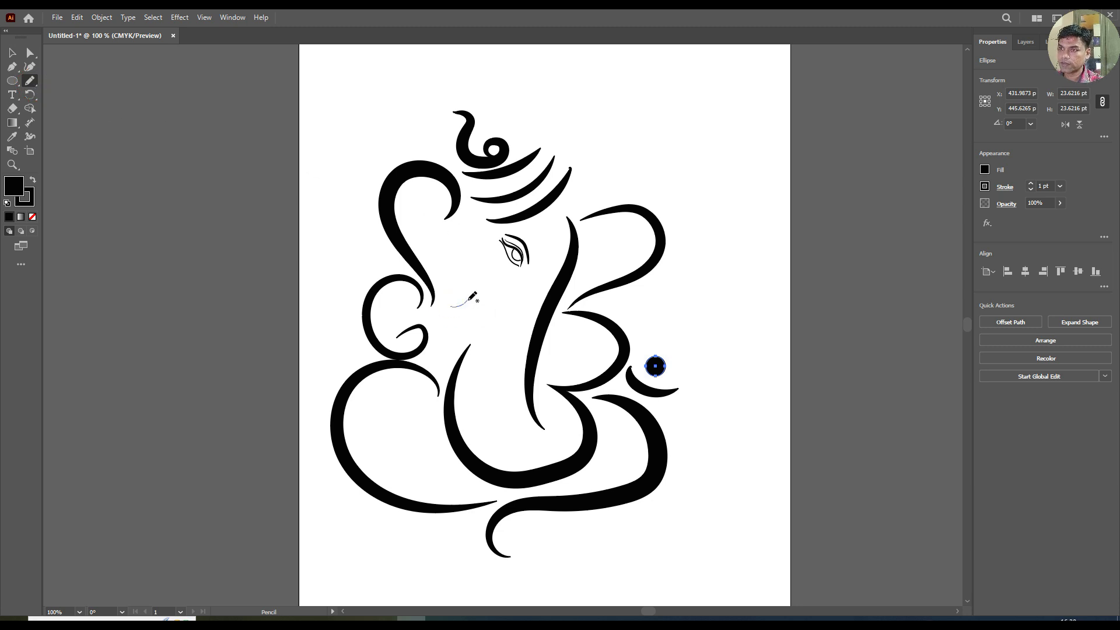
left_click_drag(473, 290, 472, 290)
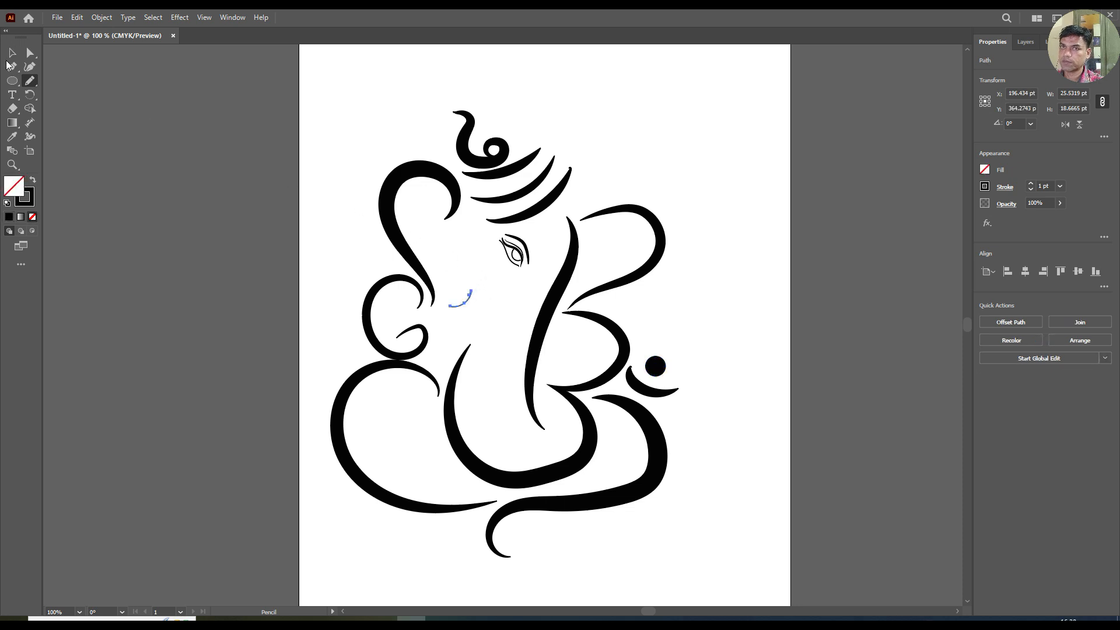
left_click(33, 137)
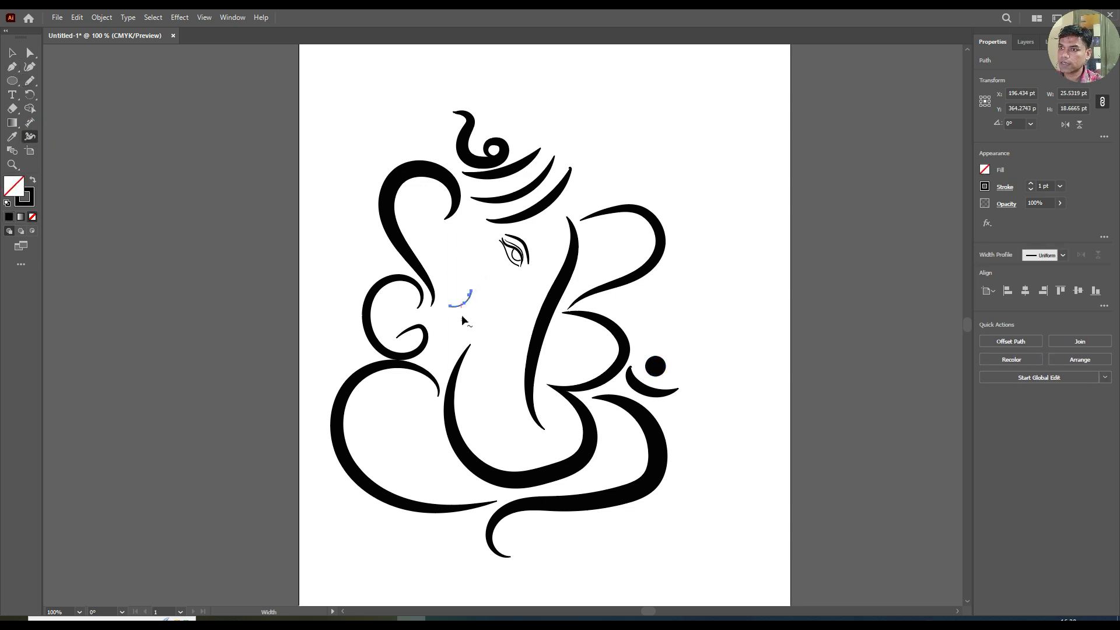
left_click_drag(467, 302, 468, 303)
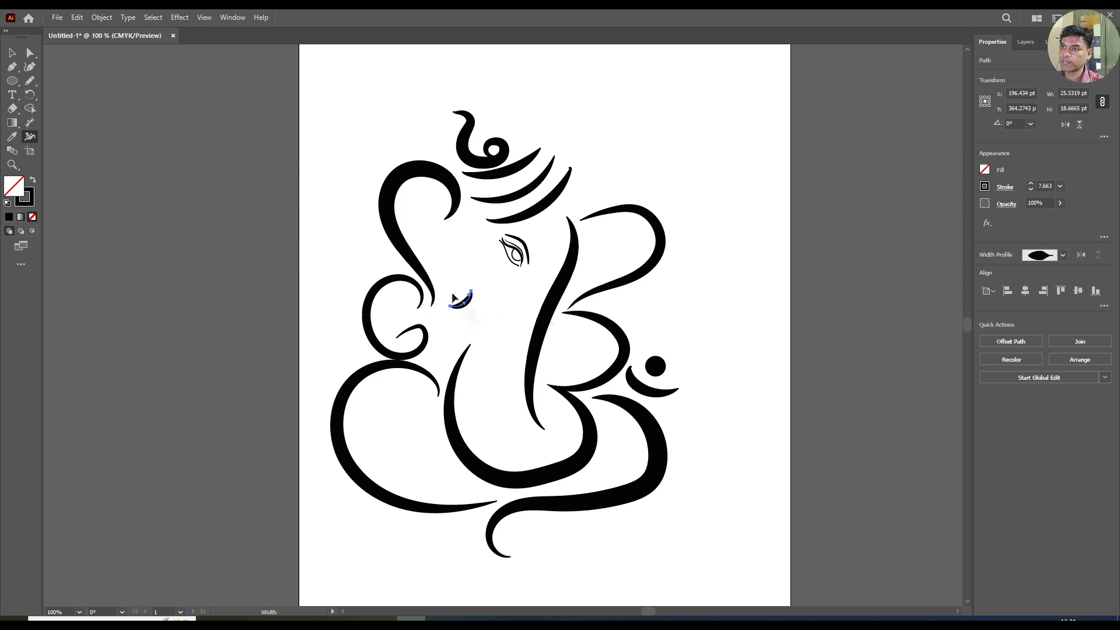
Draw a short descending curve about 18 × 11 pt from just beneath the small crescent with the Pencil tool
left_click(12, 166)
left_click(483, 315)
left_click(490, 318)
left_click(505, 332)
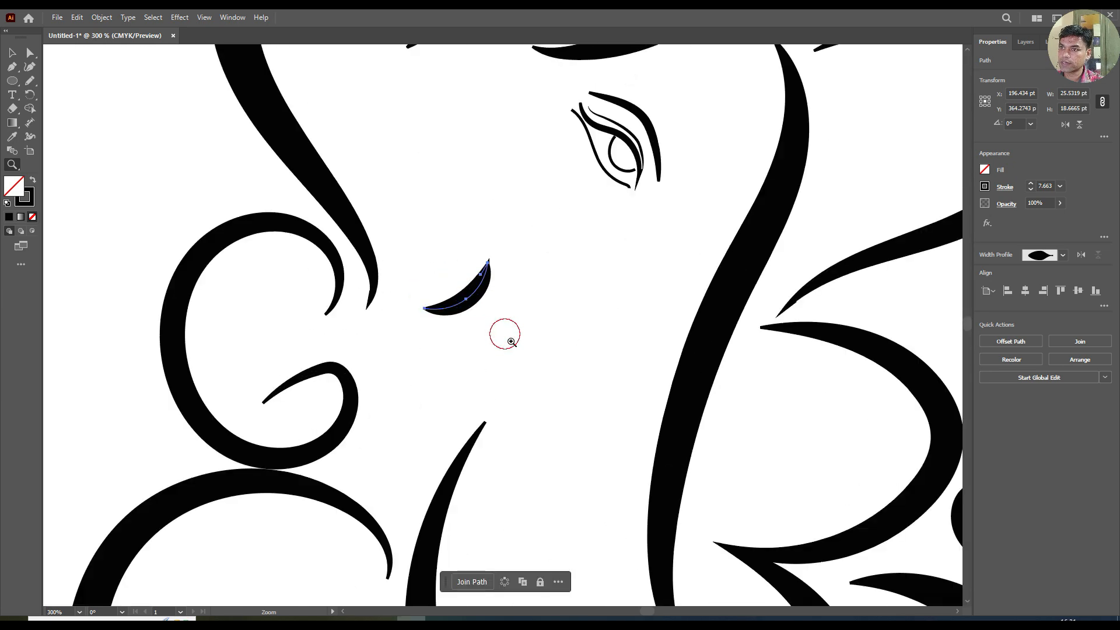
left_click(512, 344)
left_click(476, 309)
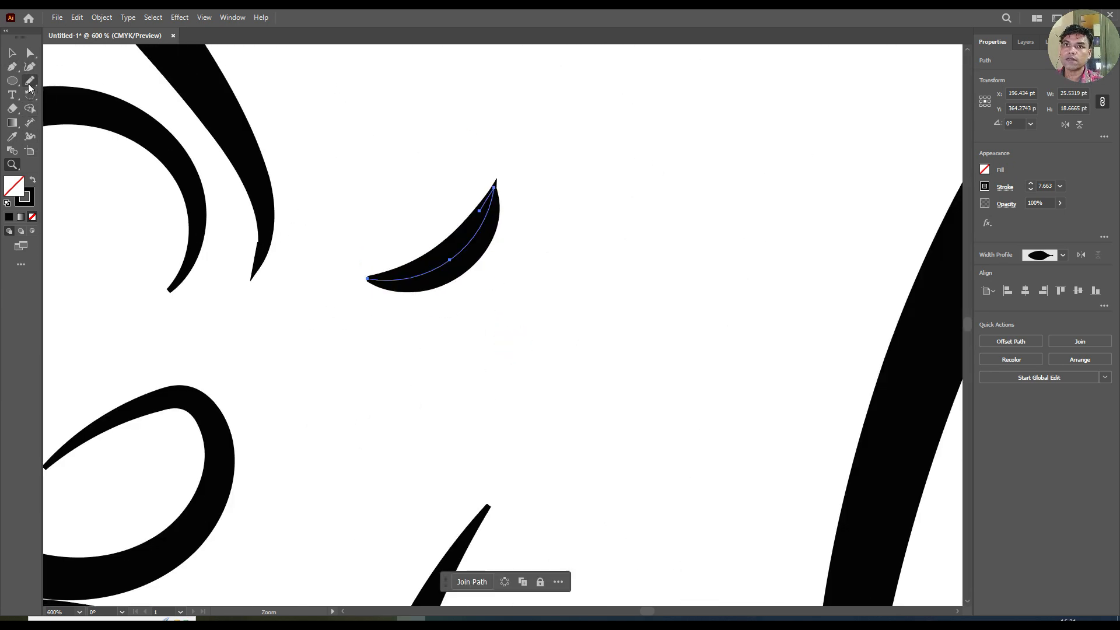
left_click(29, 84)
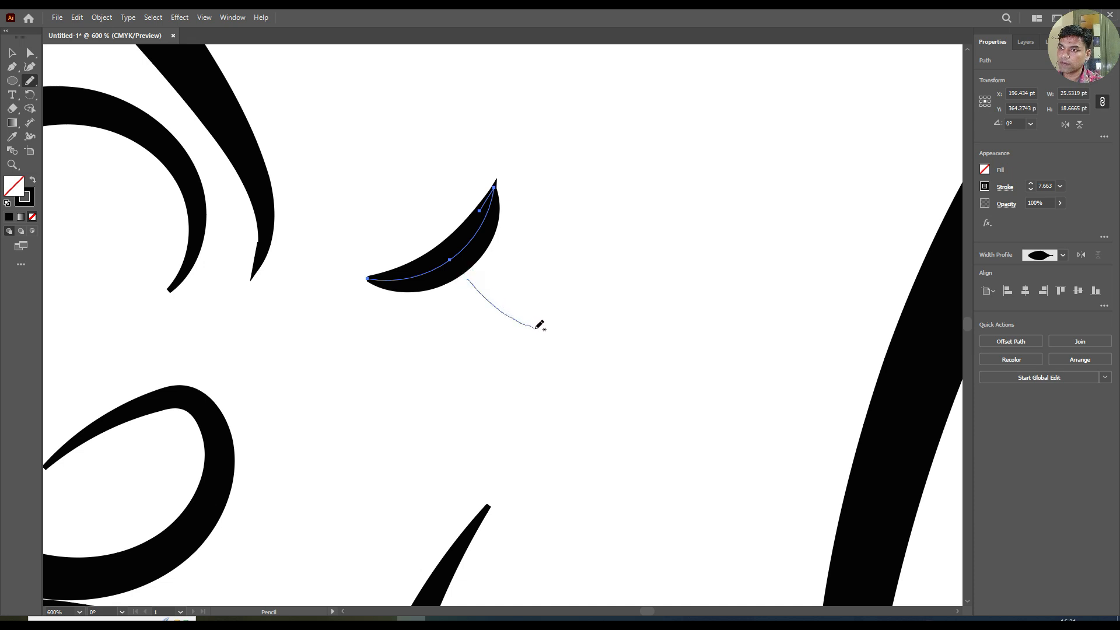
left_click_drag(557, 334, 556, 334)
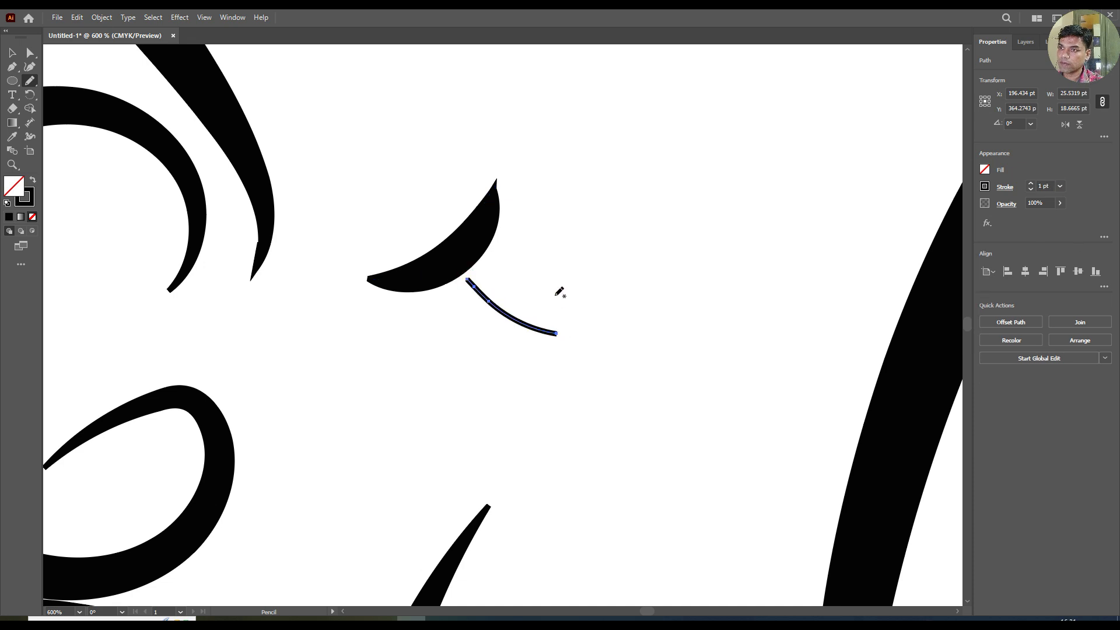
Widen the descending curve's upper end to about 14.4 pt with the Width tool, forming a wedge that tapers to its lower end
left_click(31, 139)
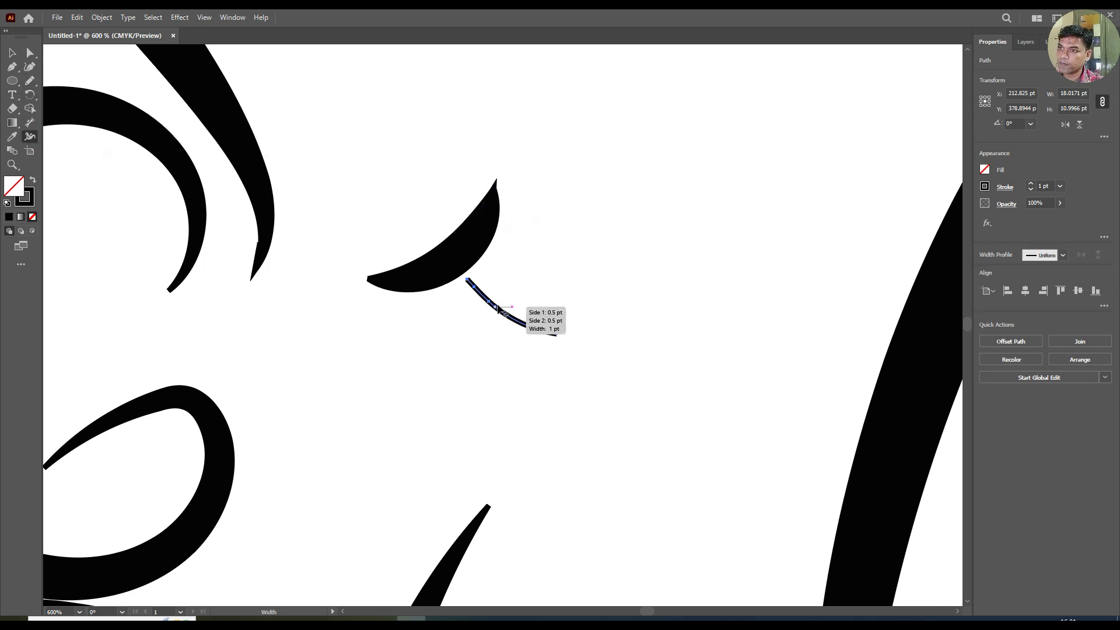
left_click_drag(470, 284, 478, 270)
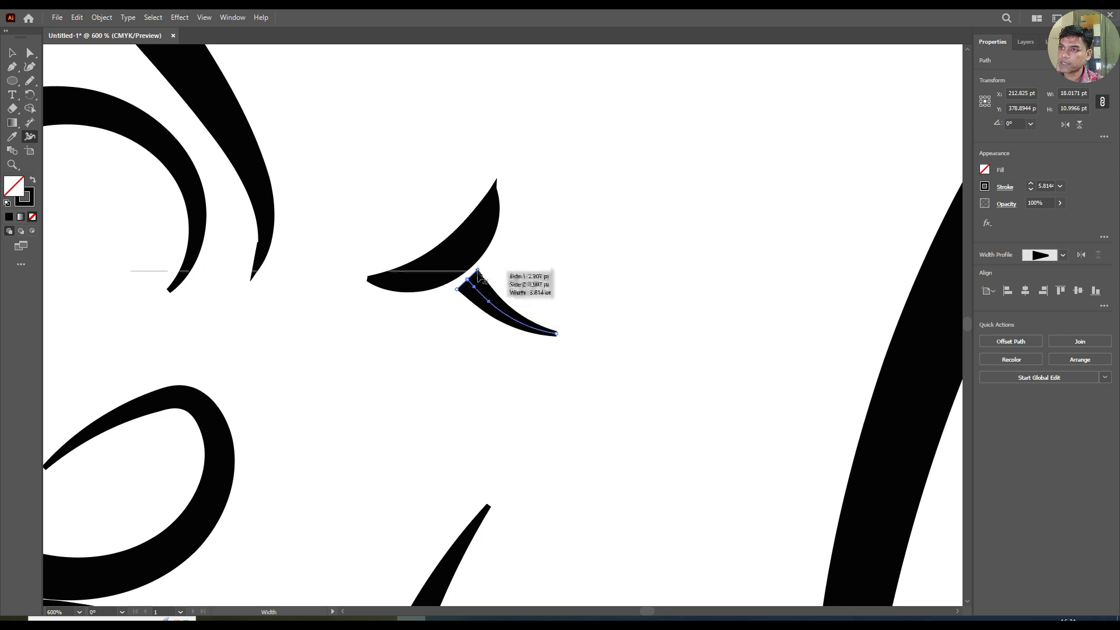
left_click_drag(478, 270, 492, 258)
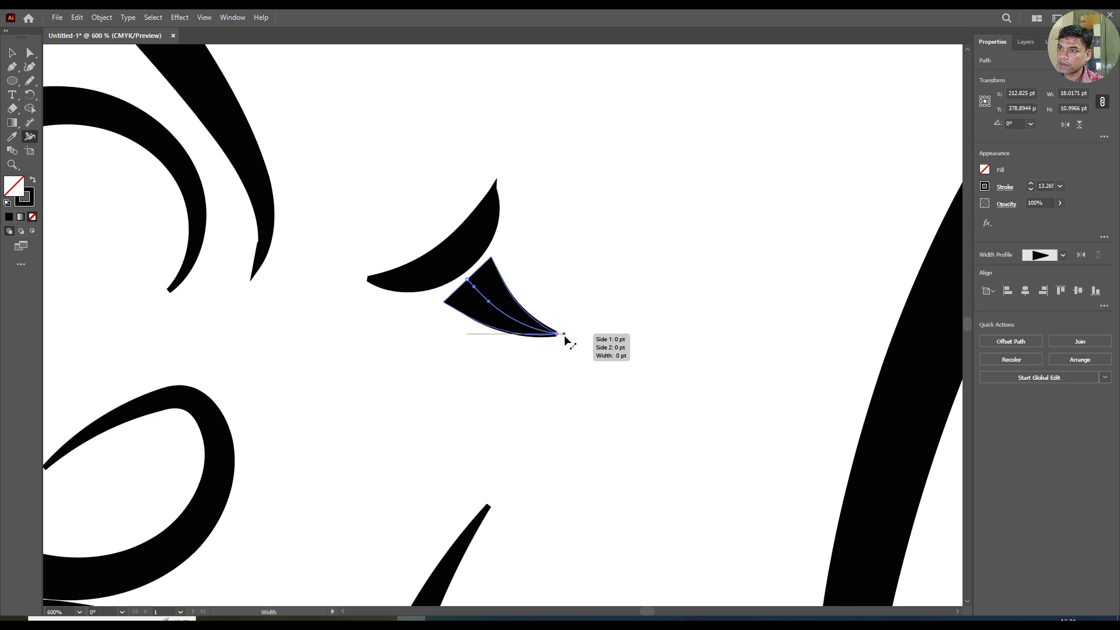
left_click_drag(445, 304, 441, 305)
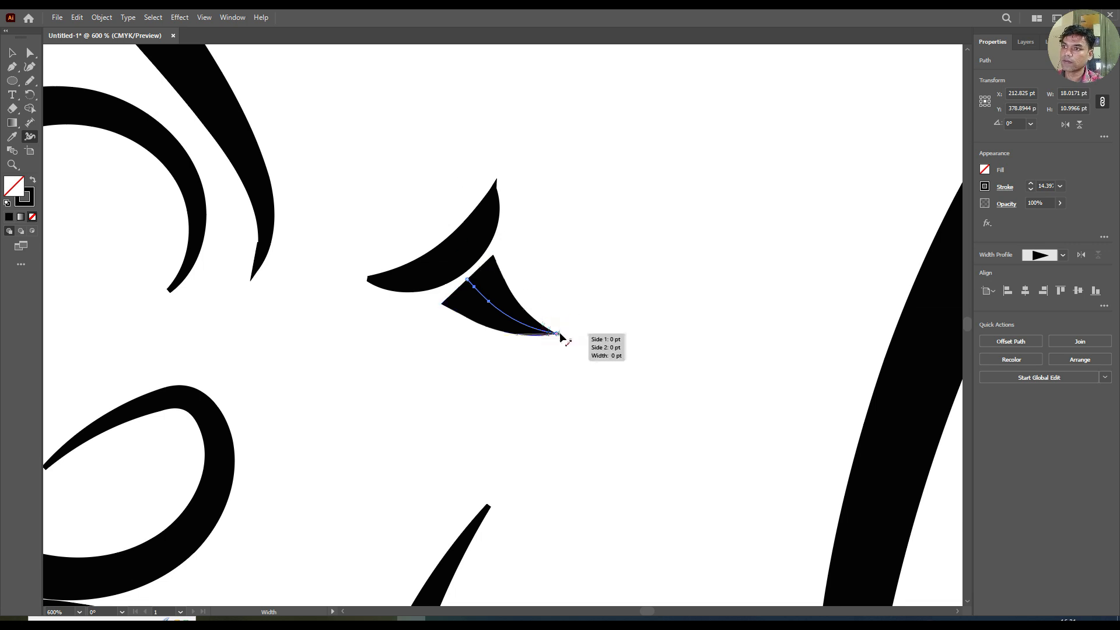
left_click(12, 53)
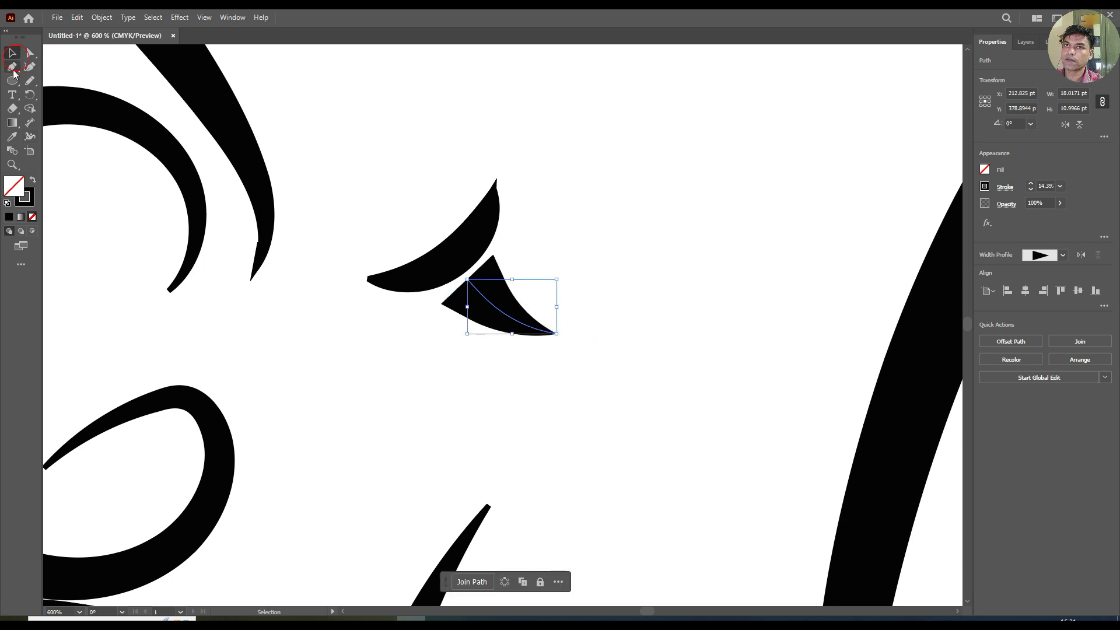
left_click(13, 165)
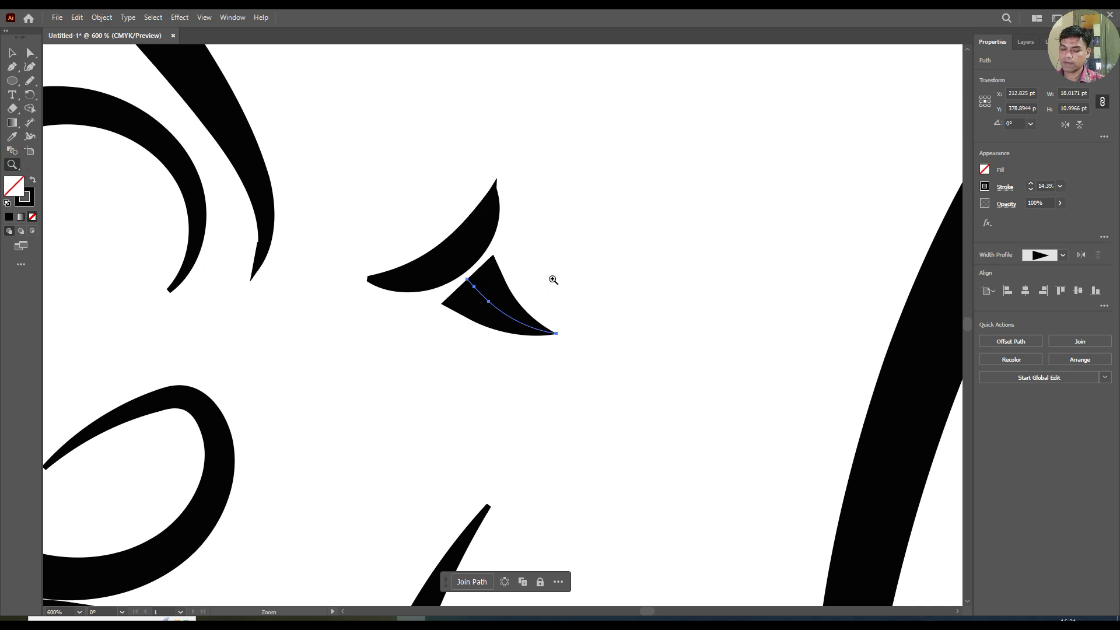
Delete the open iris curve inside the eye
left_click(578, 280, "alt")
left_click(574, 297, "alt")
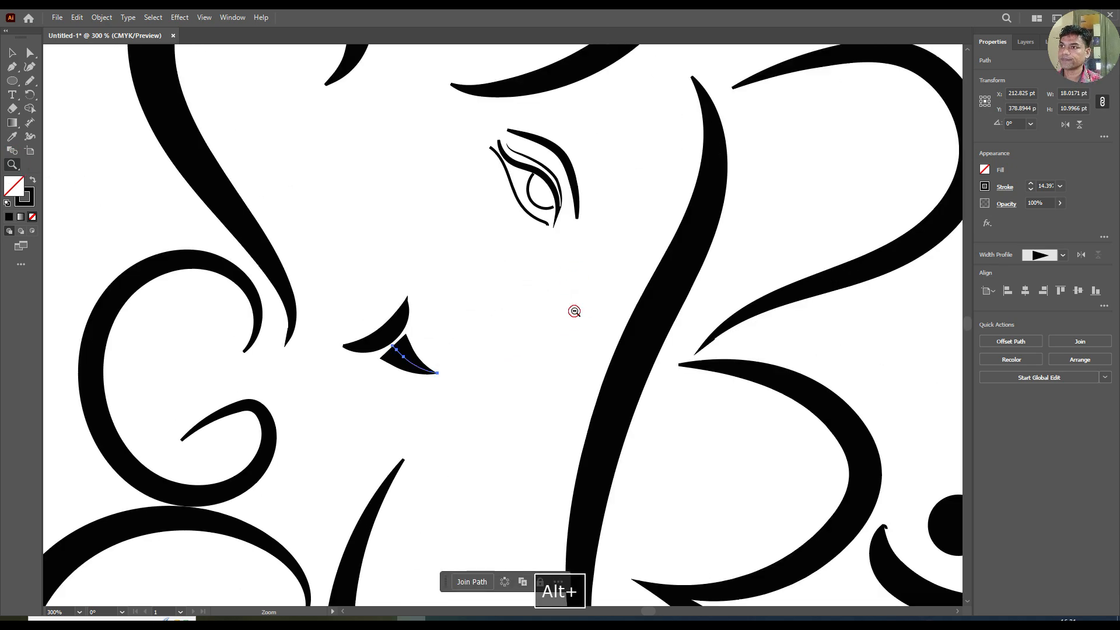
left_click(525, 312, "alt")
left_click(500, 312, "alt")
left_click(506, 303)
left_click(476, 318)
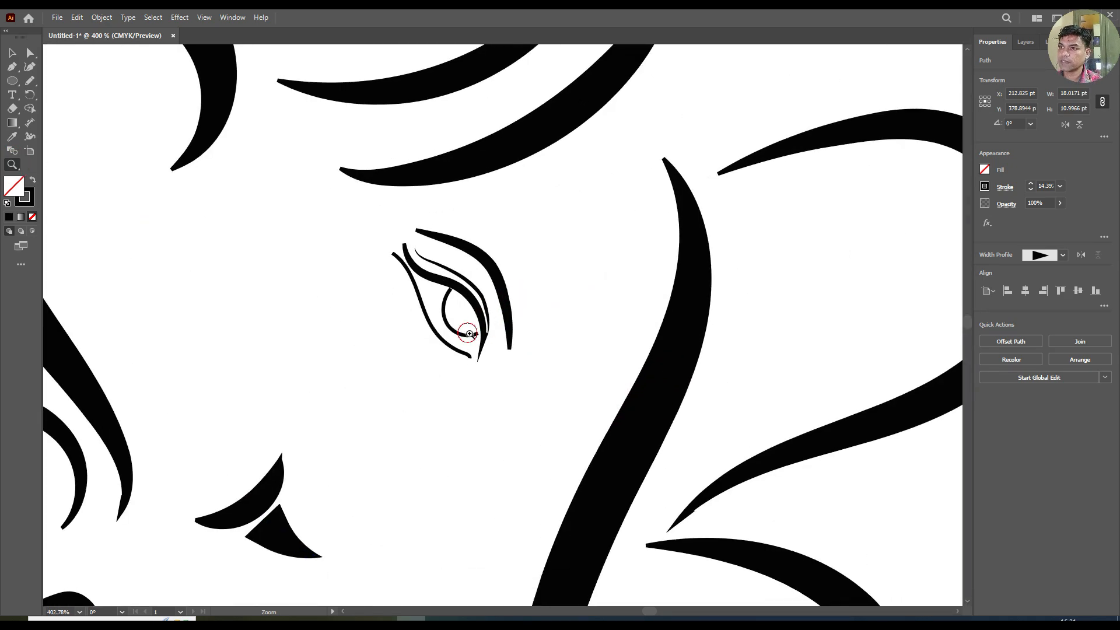
left_click(466, 313)
left_click(499, 328)
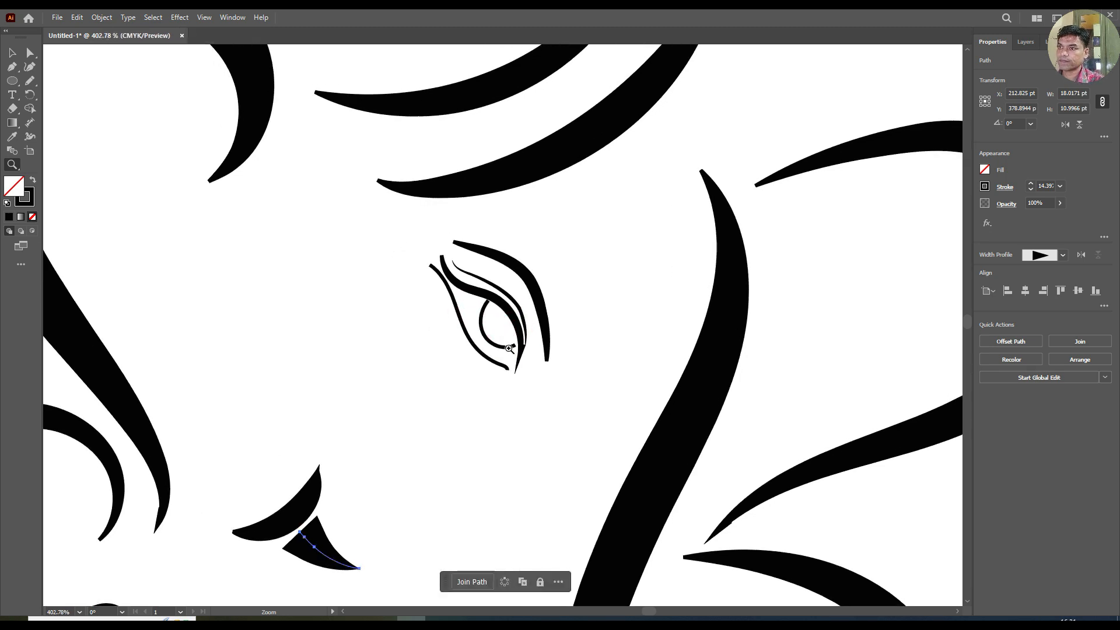
left_click(509, 349)
left_click(500, 314)
left_click(492, 295)
left_click(12, 53)
left_click(439, 294)
left_click(429, 318)
key("Delete")
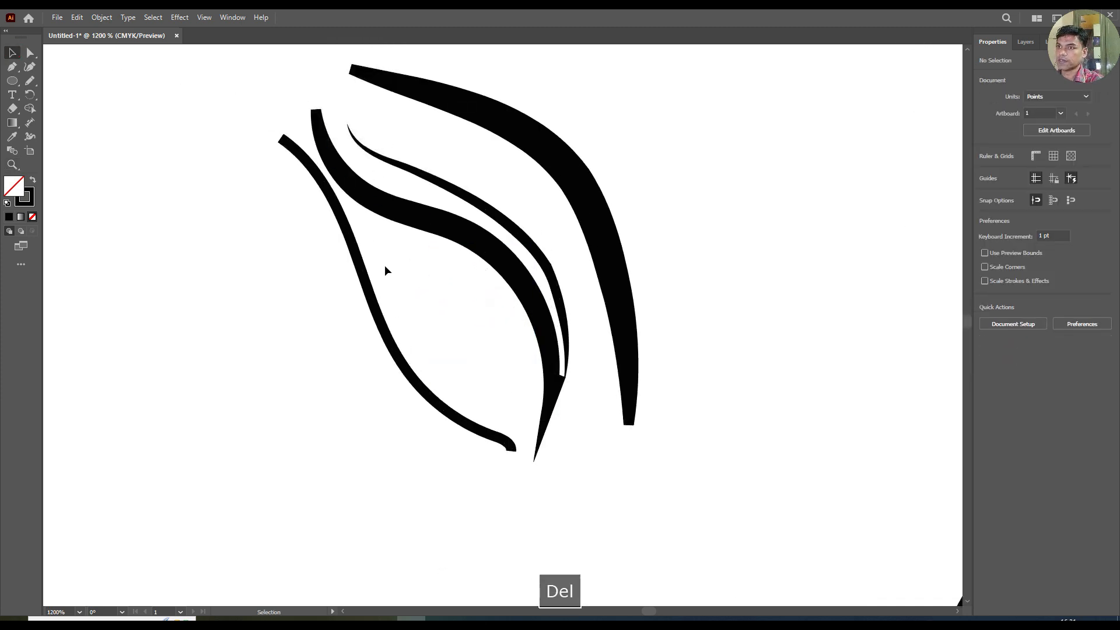
Draw a closed teardrop-like iris about 12 × 12.6 pt beneath the upper eyelid line with the Curvature tool
left_click(30, 68)
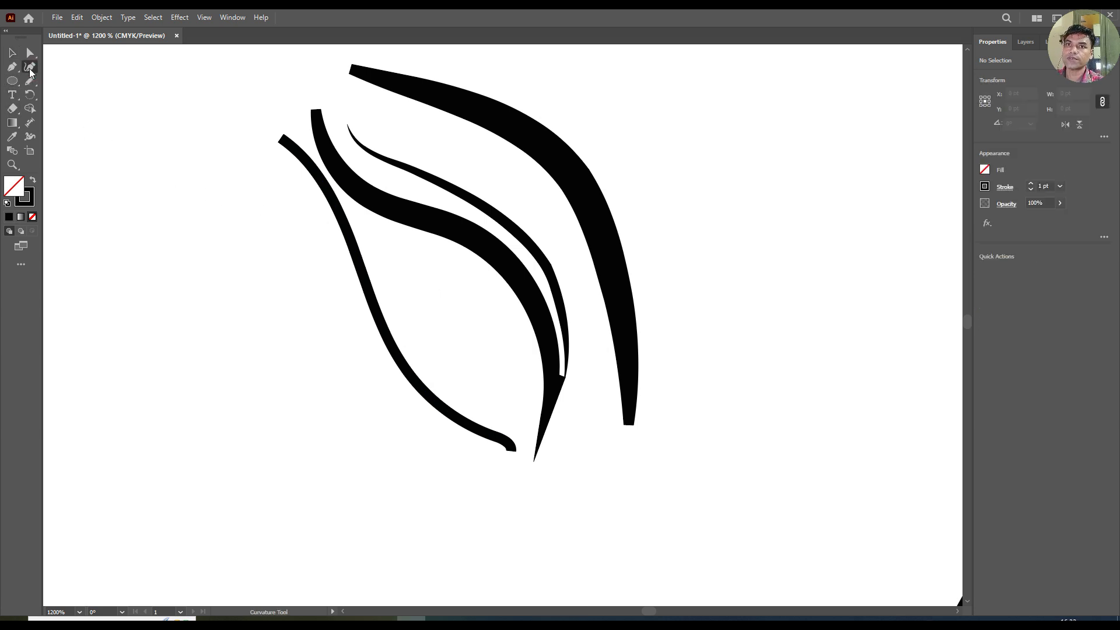
left_click(438, 234)
left_click(427, 260)
left_click(424, 304)
left_click(455, 348)
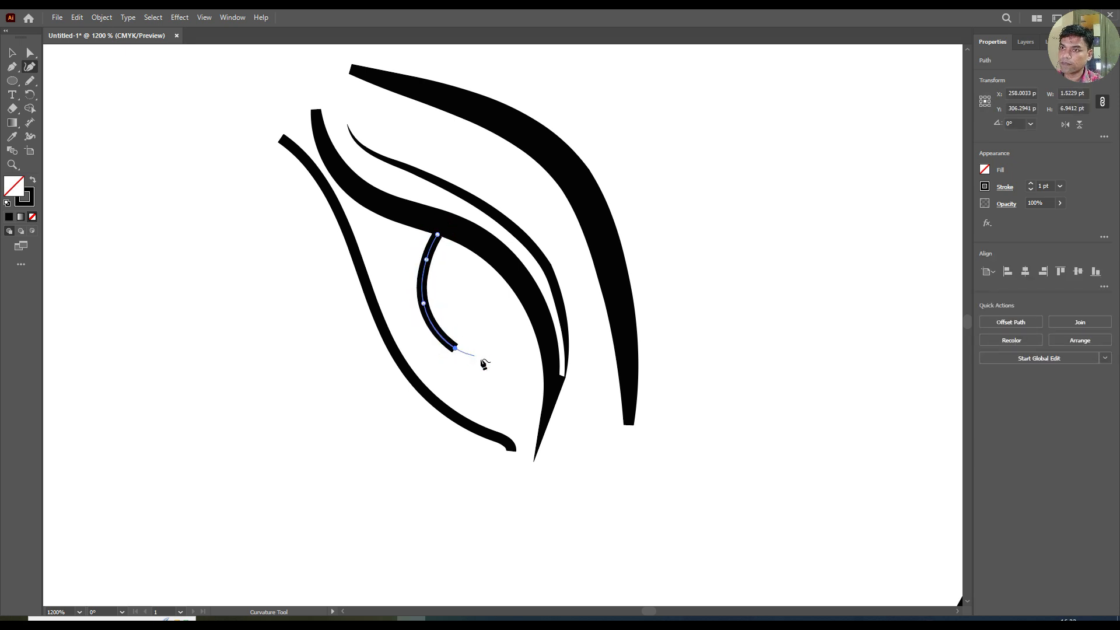
left_click(490, 358)
left_click(511, 351)
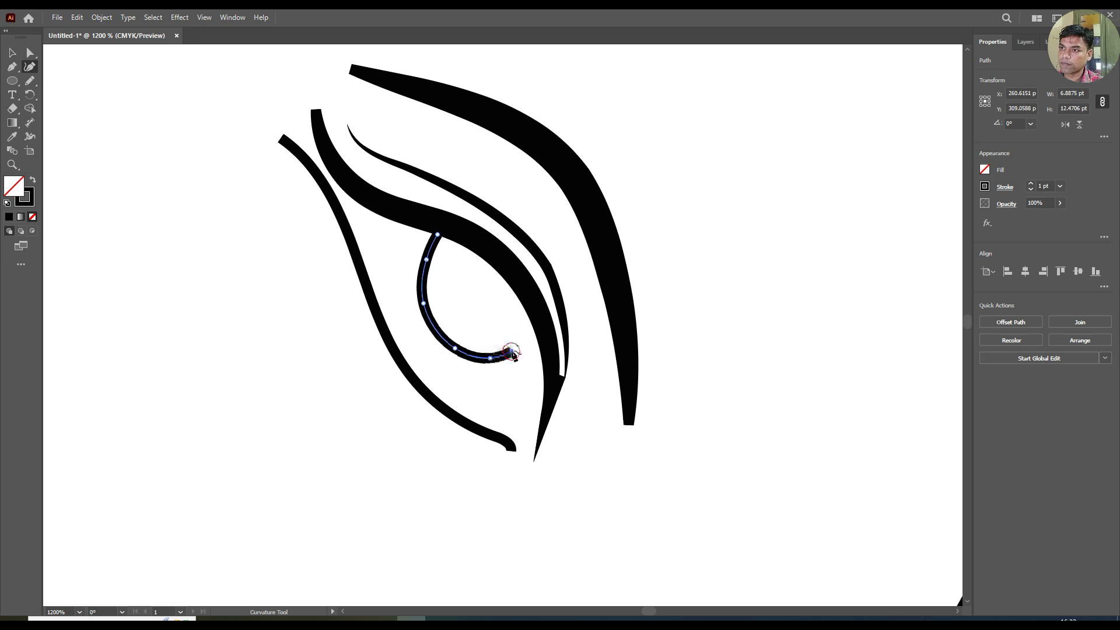
left_click(539, 335)
left_click(526, 301)
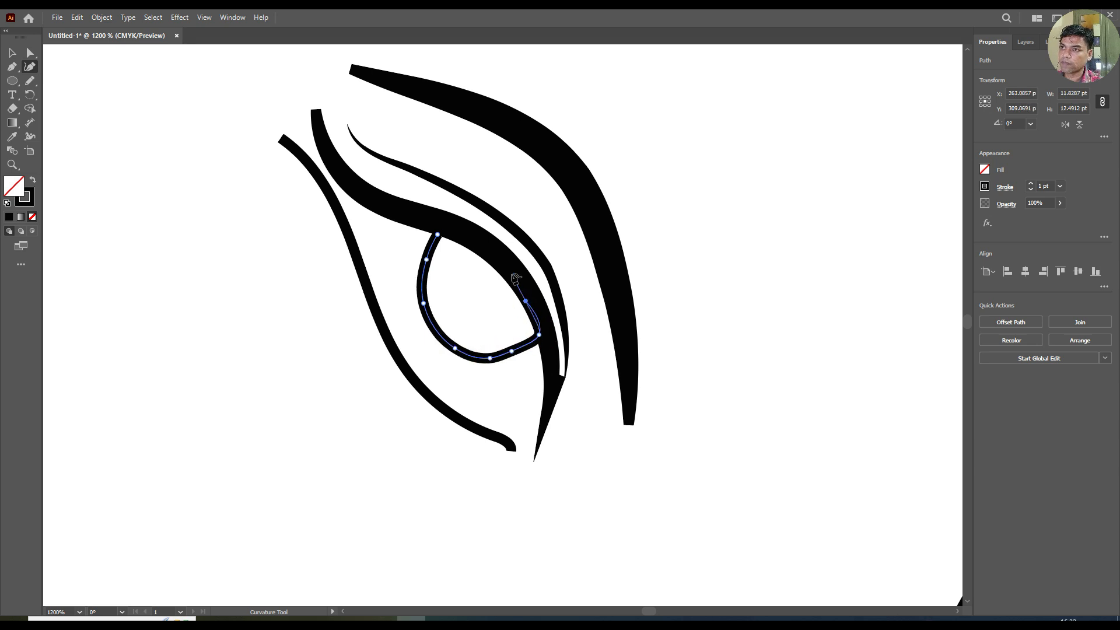
left_click(497, 263)
left_click(460, 239)
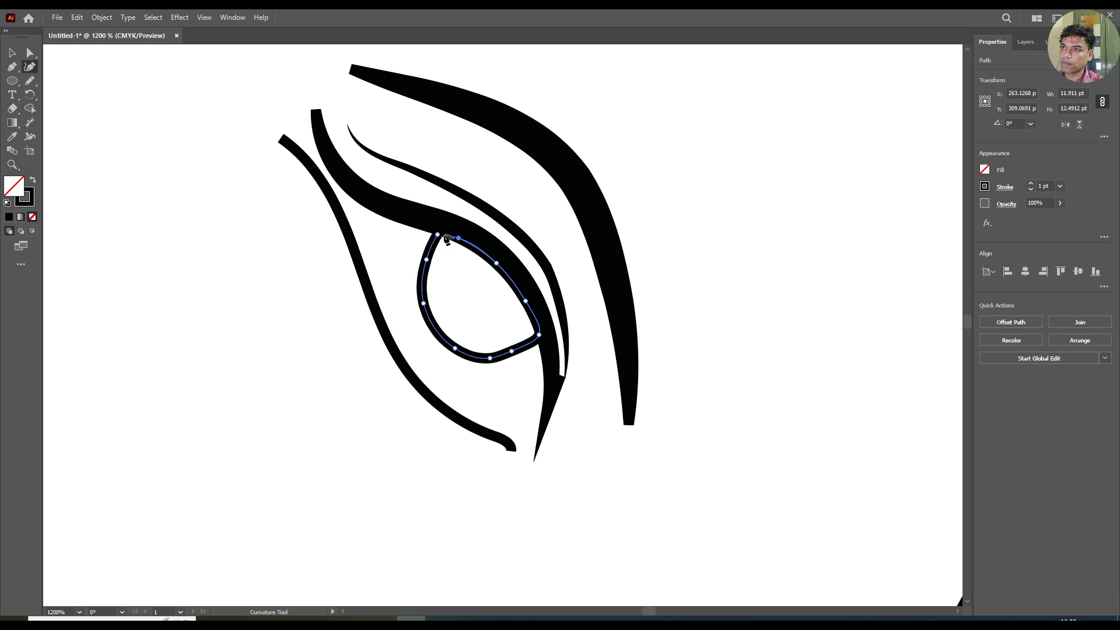
left_click(437, 234)
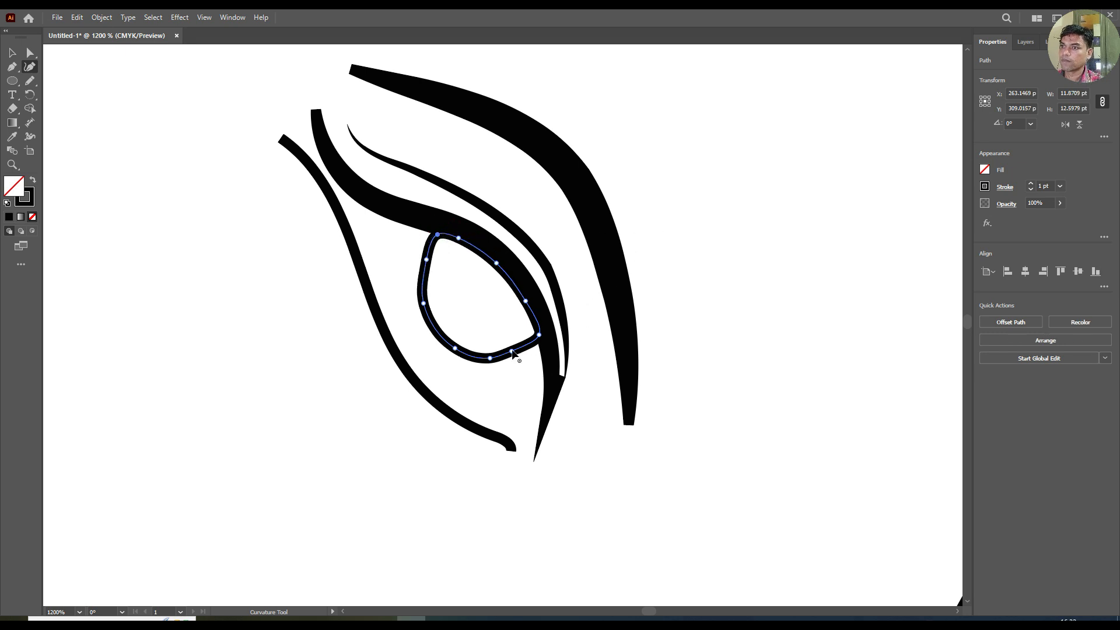
Fill the closed iris shape with black
left_click(985, 170)
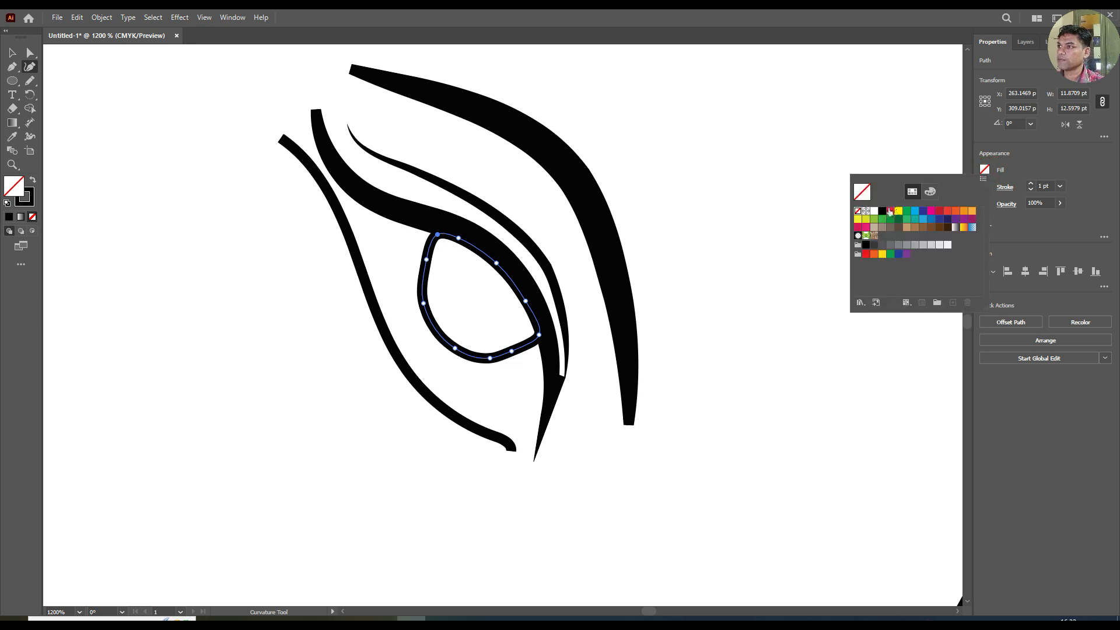
left_click(883, 211)
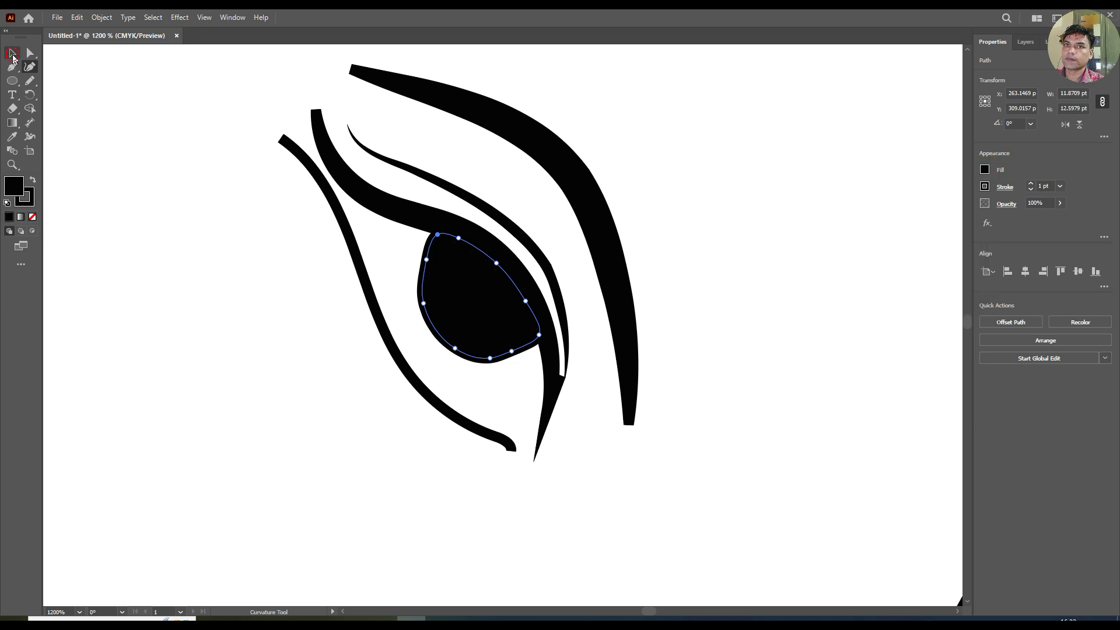
left_click(226, 237)
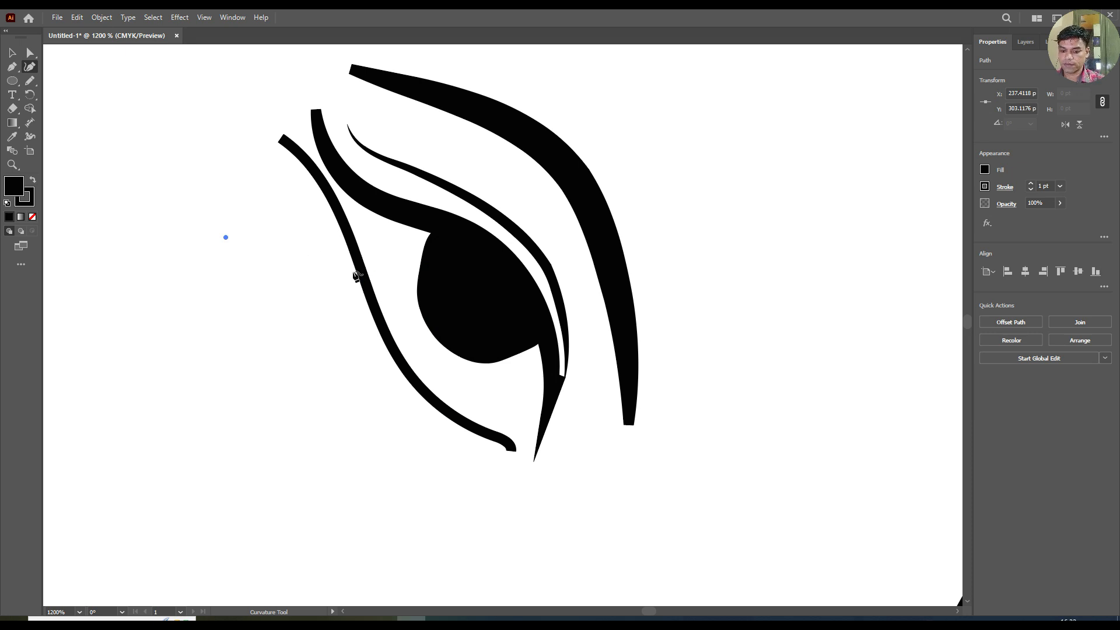
key("ctrl+z")
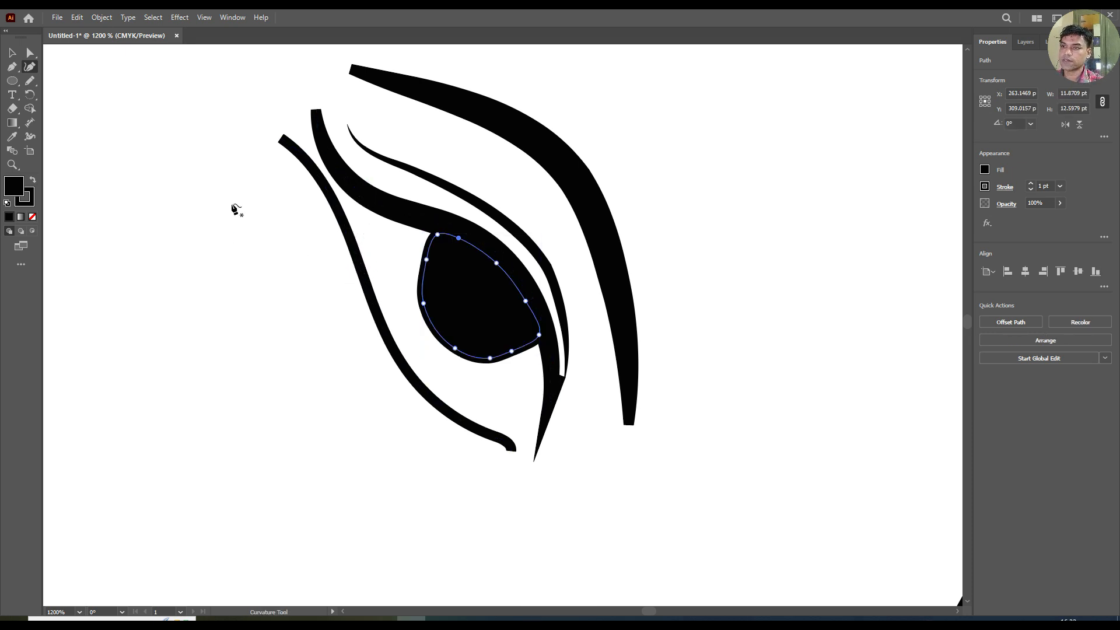
left_click(13, 82)
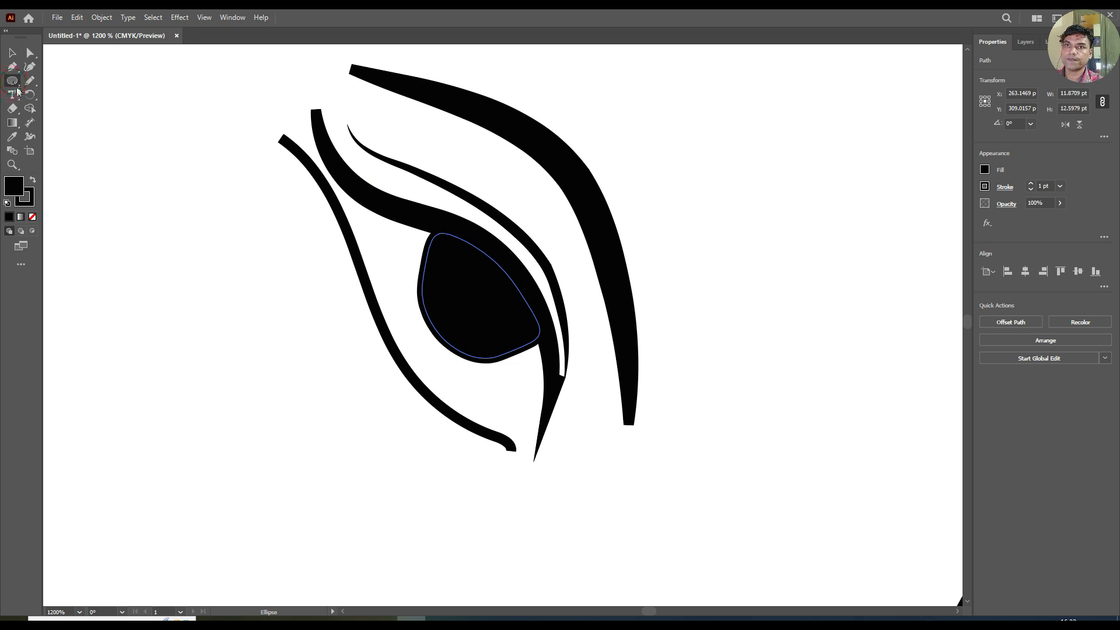
double_click(20, 190)
left_click_drag(437, 260, 408, 242)
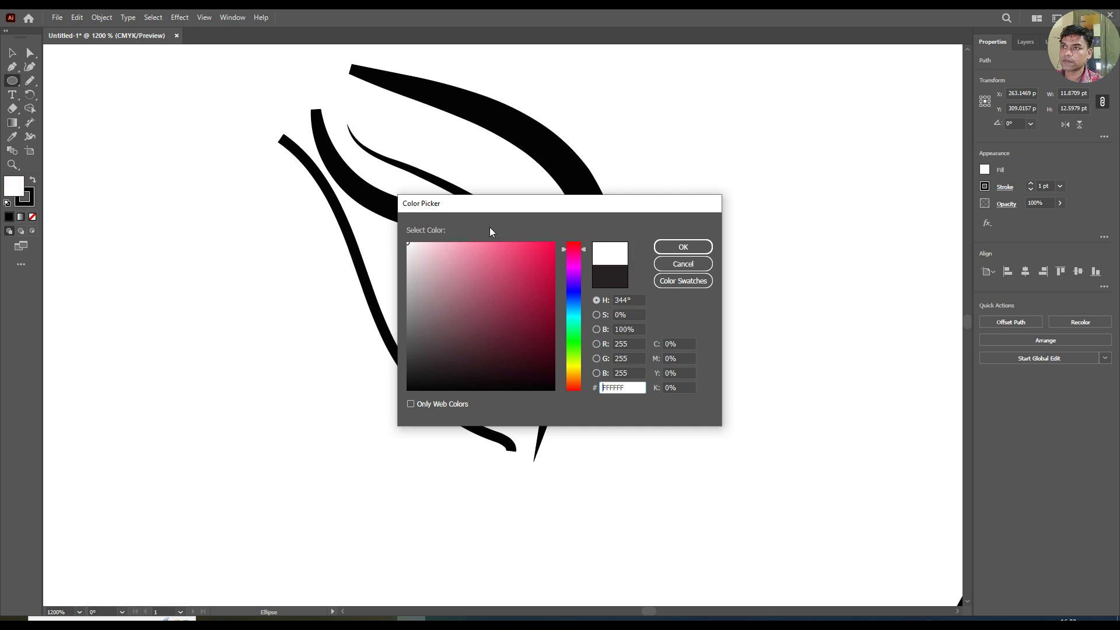
left_click(663, 247)
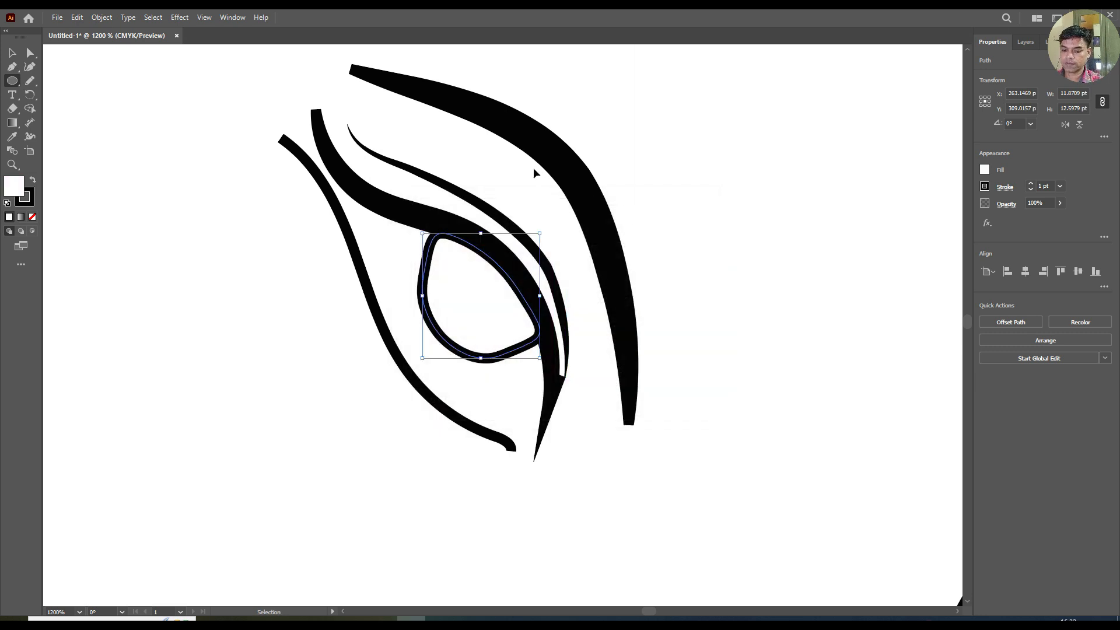
key("ctrl+z")
Draw a circle about 2.2 pt across in the lower right part of the iris and fill it with white (FFFFFF)
left_click(12, 54)
left_click(123, 118)
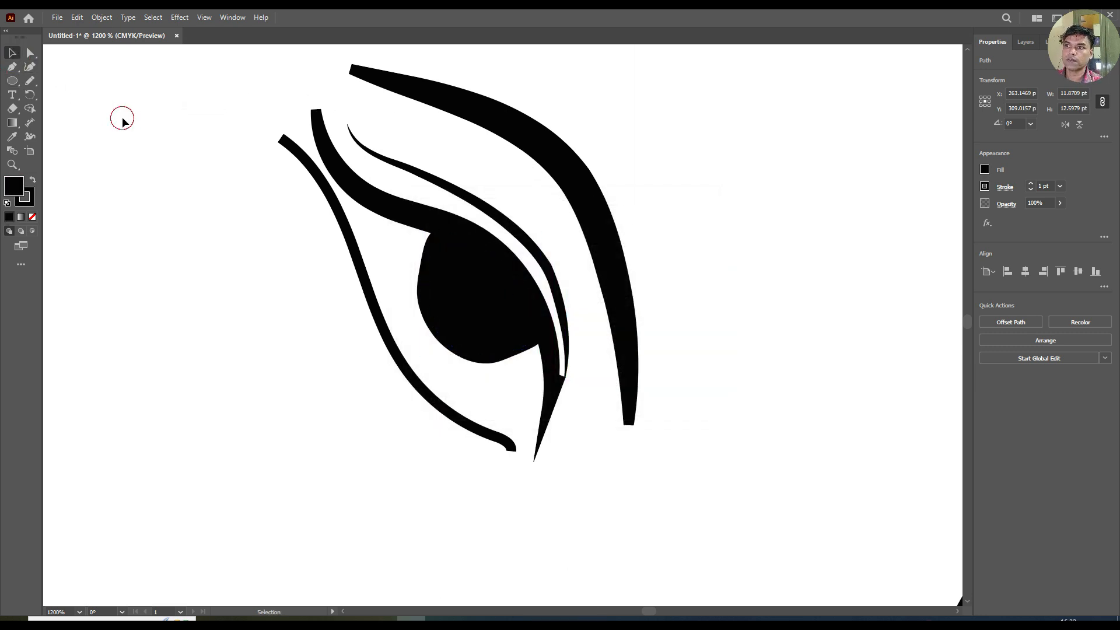
left_click(12, 81)
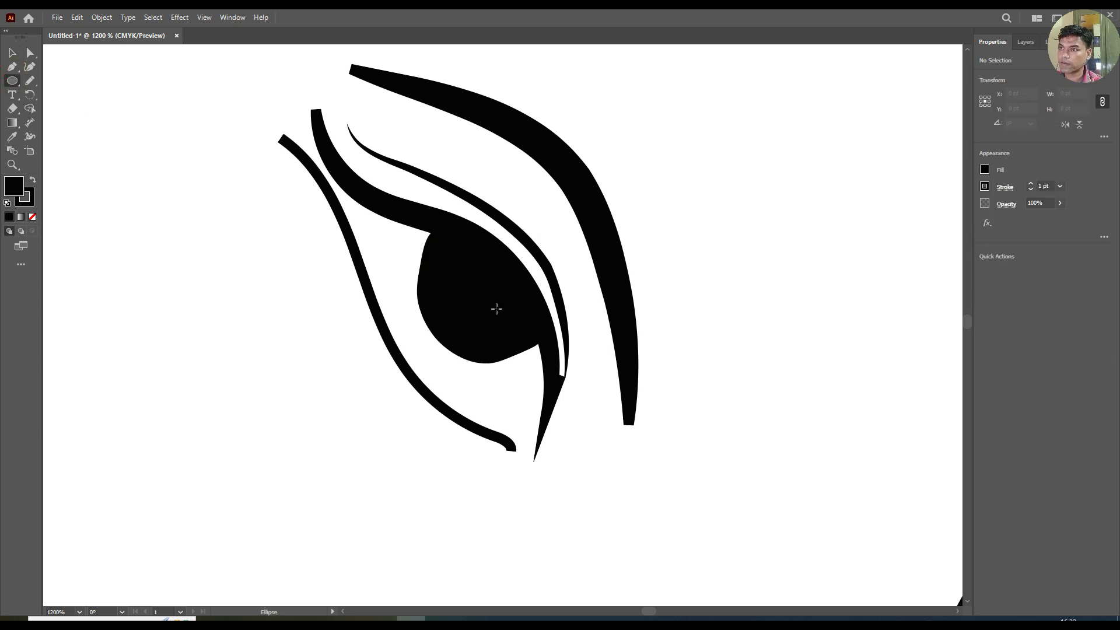
left_click_drag(489, 300, 512, 321)
double_click(14, 185)
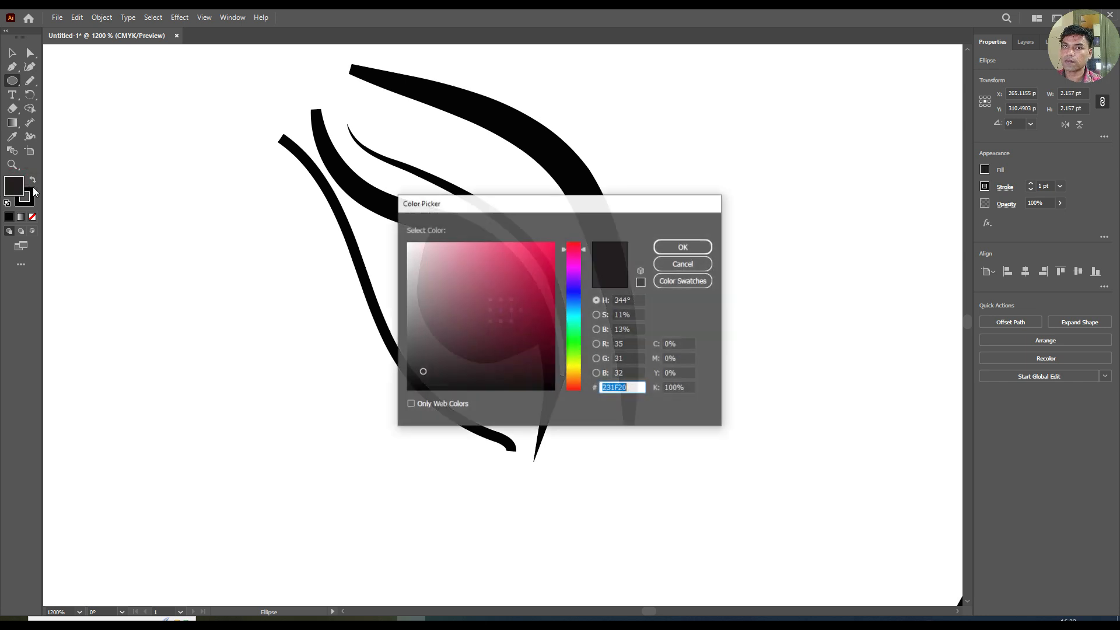
left_click_drag(454, 265, 407, 242)
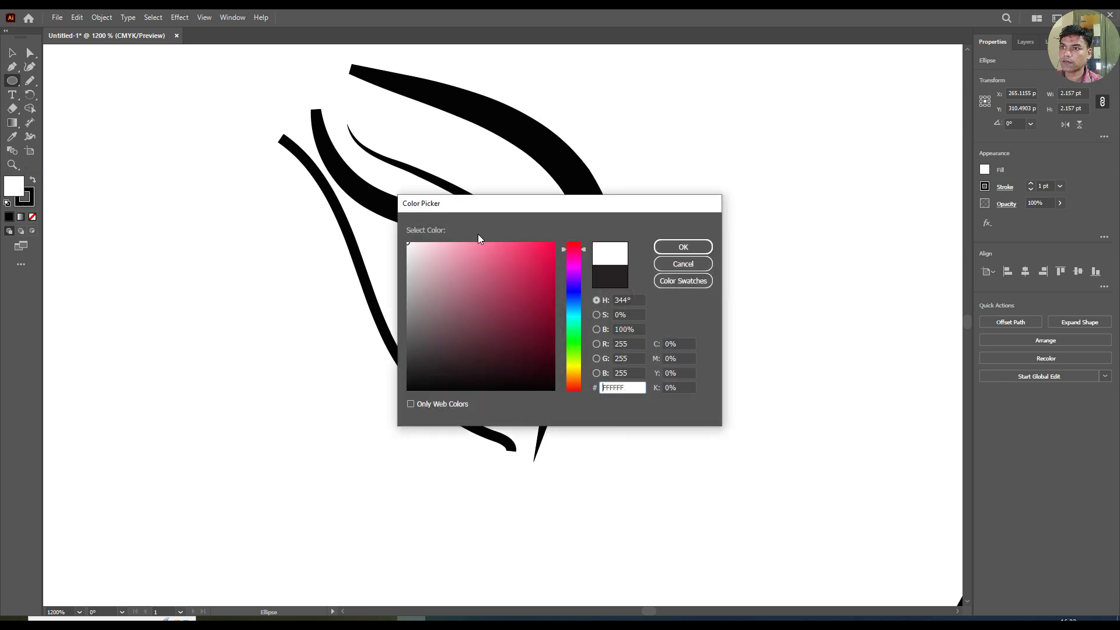
left_click(680, 245)
left_click(278, 251)
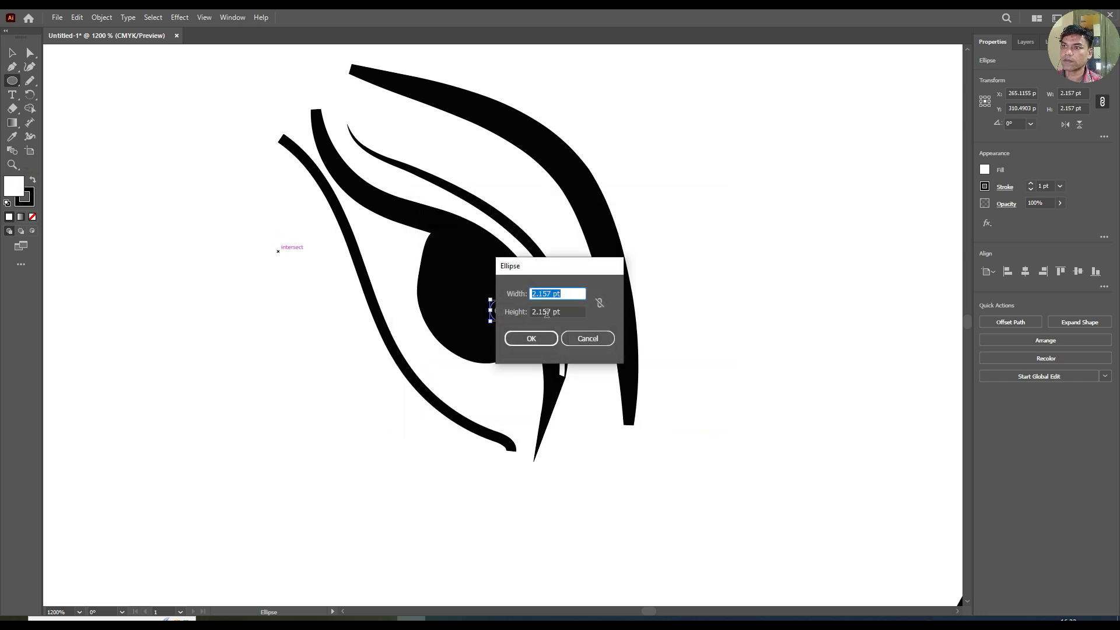
left_click(588, 338)
left_click(12, 53)
Enlarge the white highlight circle in the iris to about 3 pt across
left_click(14, 164)
left_click(519, 279, "alt")
left_click(533, 312, "alt")
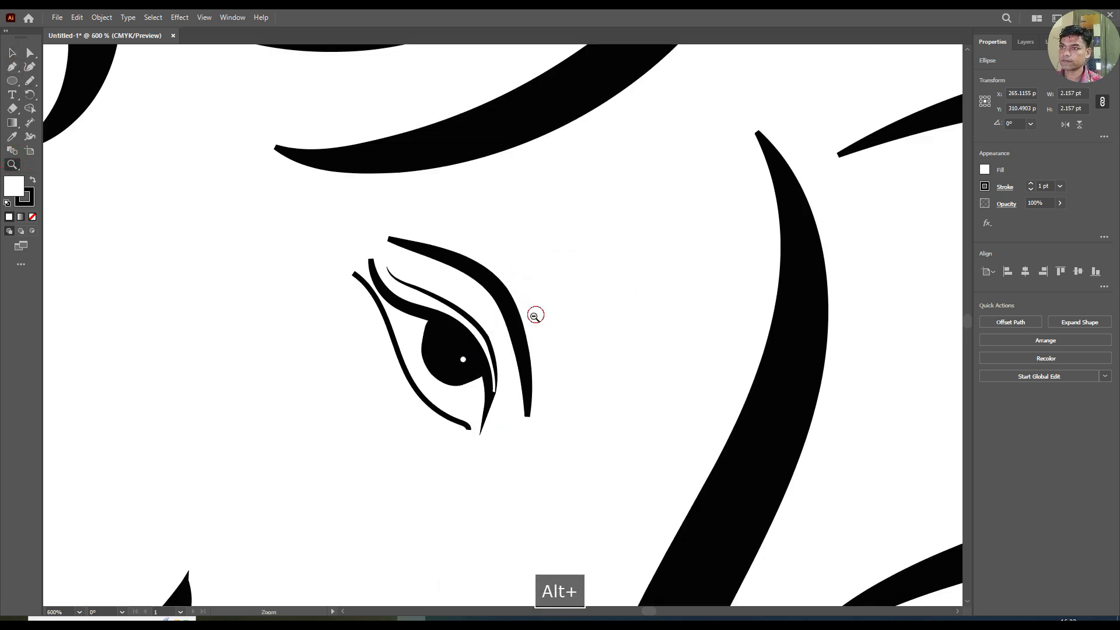
left_click(515, 363, "alt")
left_click(483, 366, "alt")
left_click(470, 354)
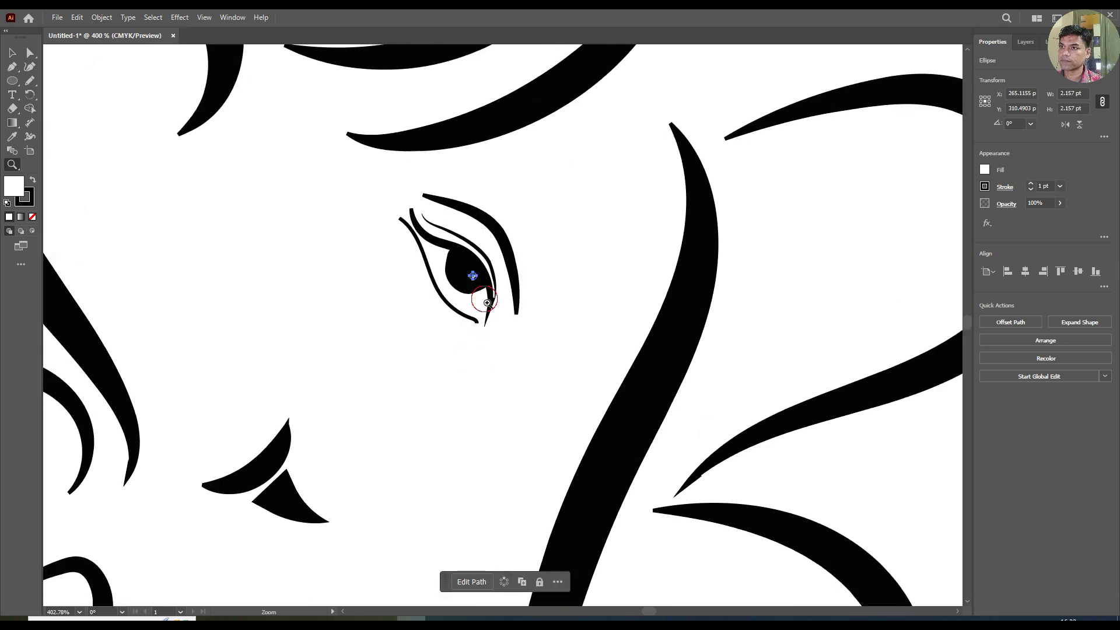
left_click(483, 307)
left_click(501, 298)
left_click(500, 307)
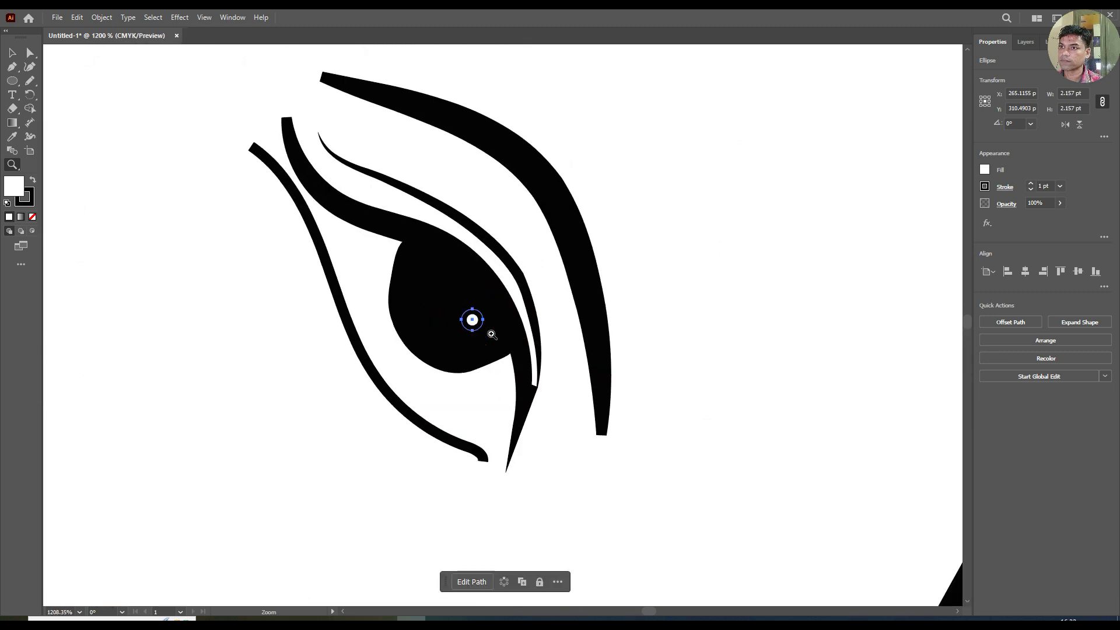
left_click(490, 327)
left_click(492, 325)
key("v")
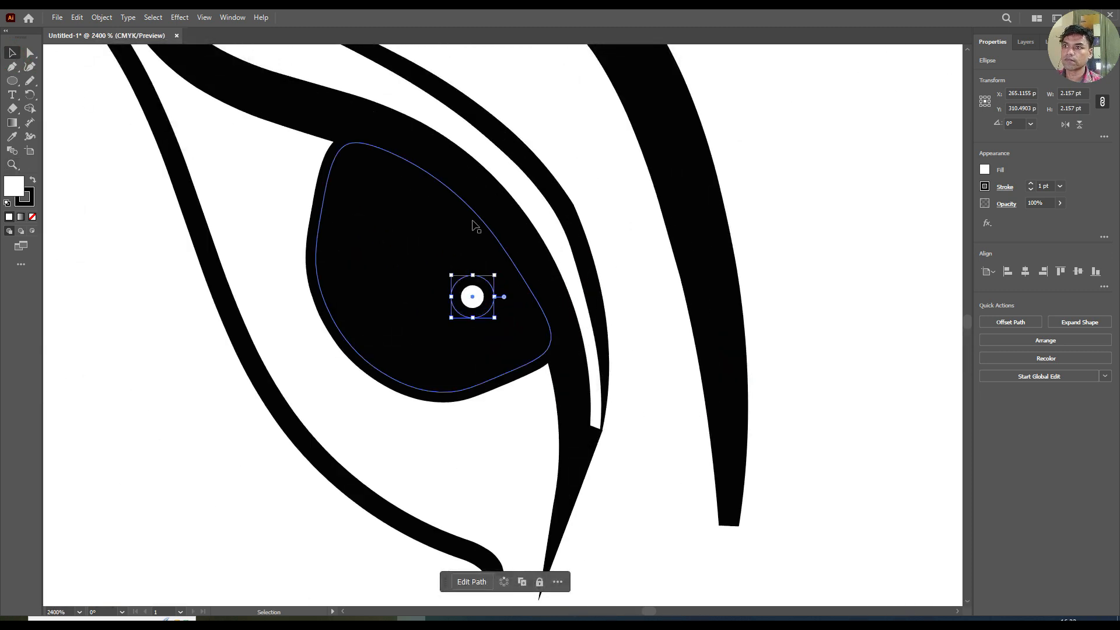
left_click_drag(497, 320, 511, 333)
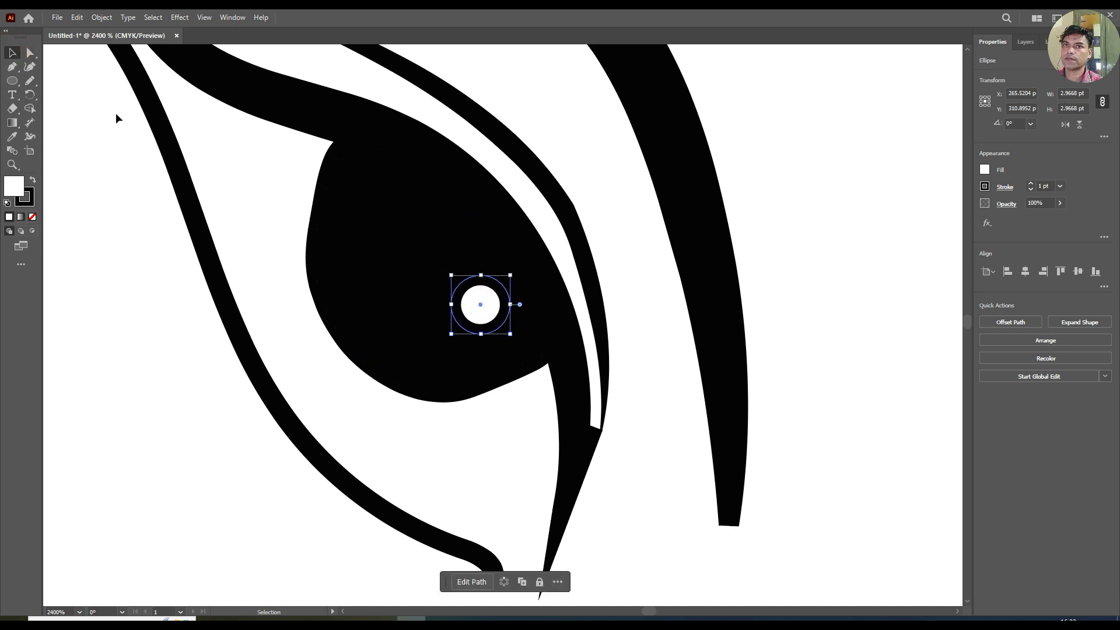
left_click(167, 208)
Examine the eye and the complete Ganesha figure on the artboard
left_click(14, 166)
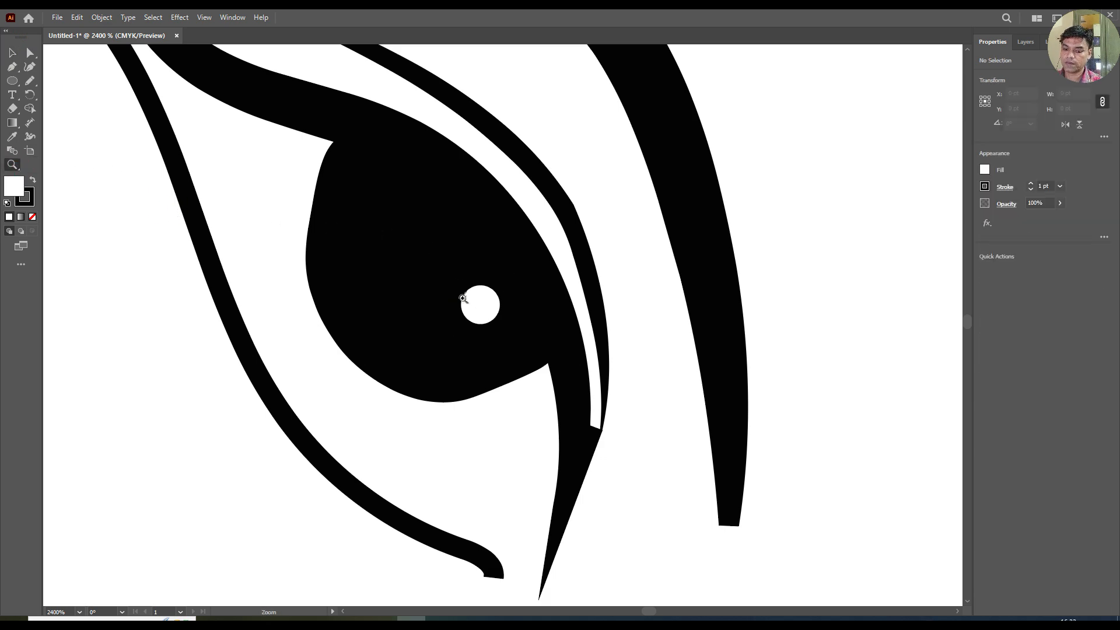
left_click(479, 304, "alt")
left_click(501, 316, "alt")
left_click(501, 318, "alt")
left_click(506, 323, "alt")
left_click(512, 328, "alt")
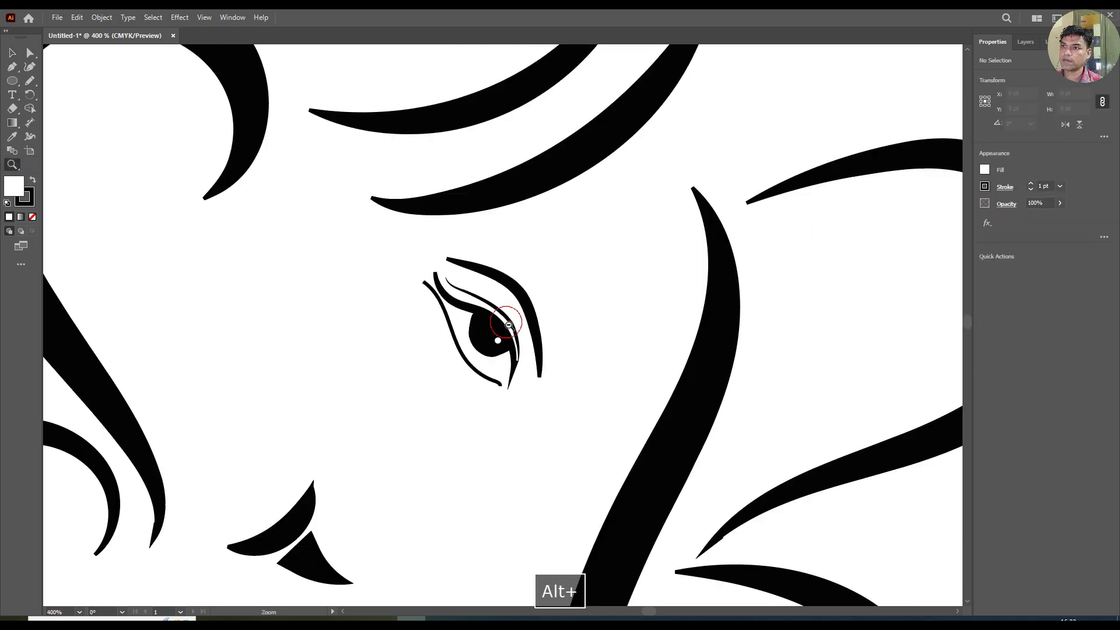
left_click(517, 333, "alt")
left_click(519, 339, "alt")
left_click(514, 350, "alt")
left_click(509, 357, "alt")
left_click(509, 362, "alt")
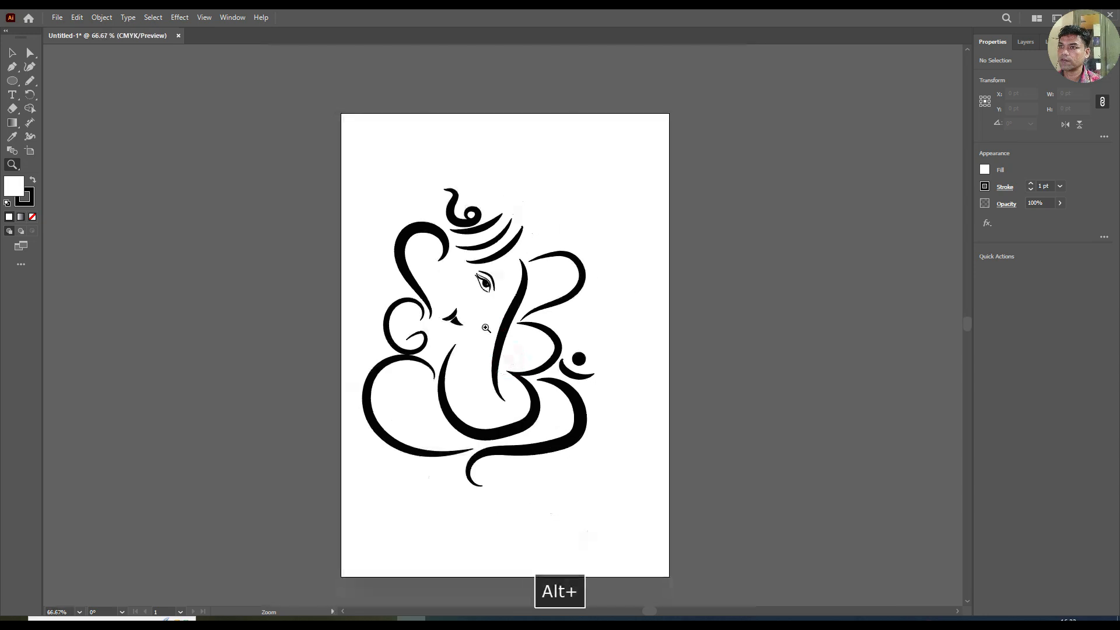
left_click(491, 326)
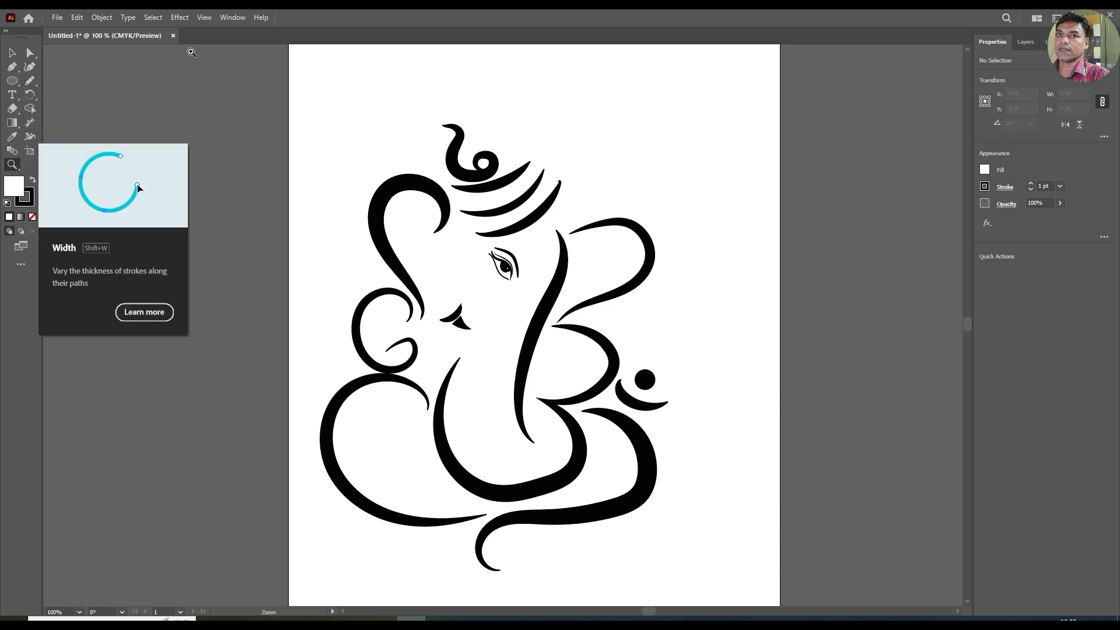
Nudge the spiral stroke at the top of the crown about 4 pt up and 2 pt to the right
left_click(12, 53)
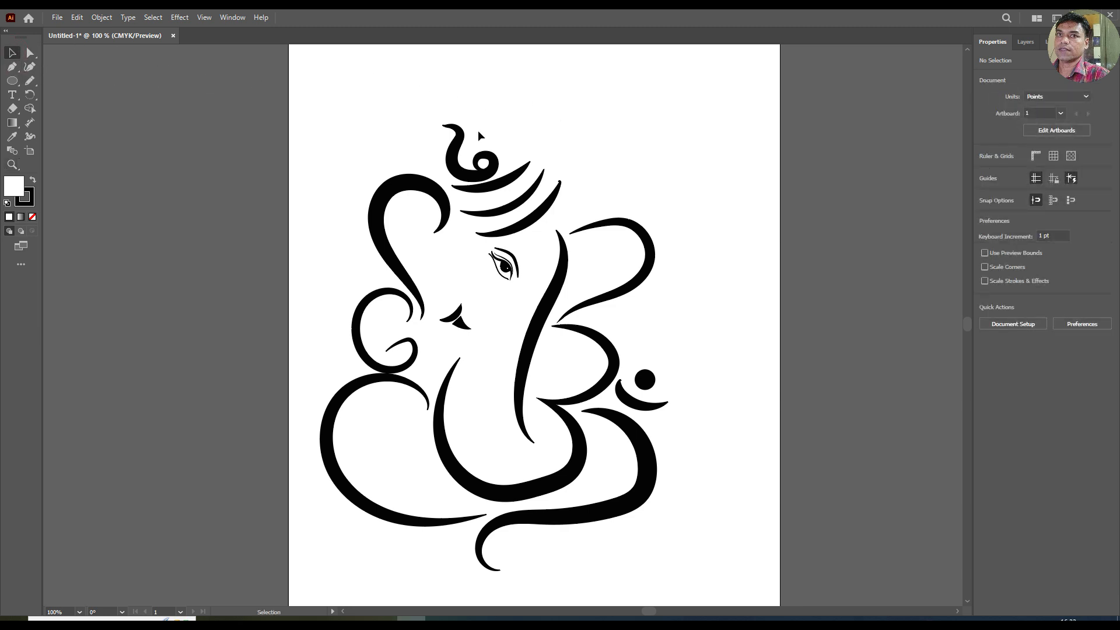
left_click(462, 171)
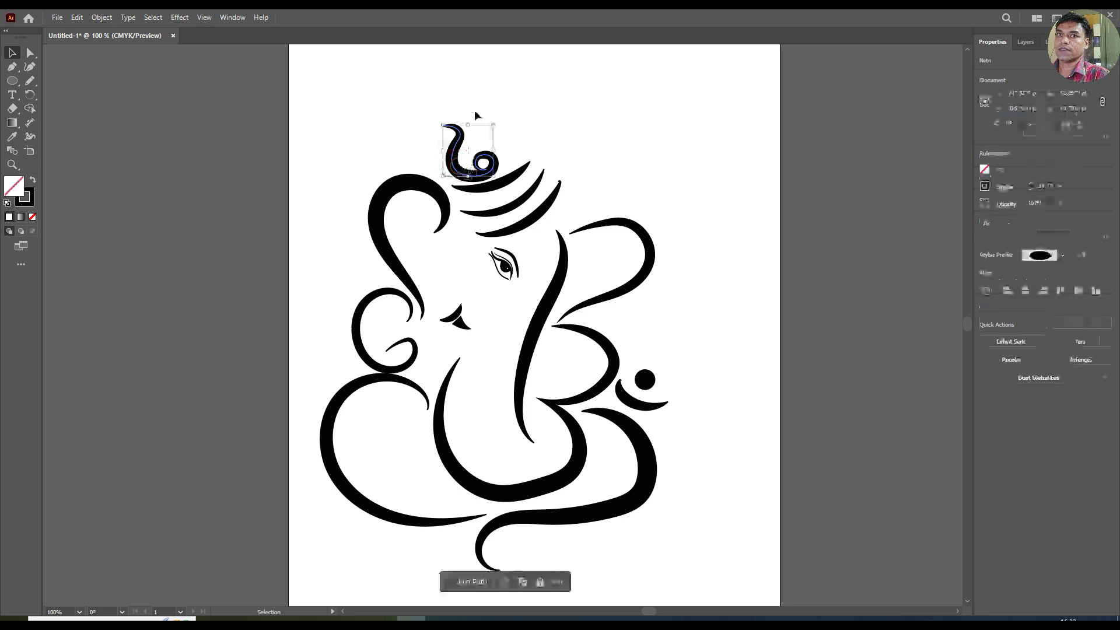
key("Up")
key("Up")
key("Up")
key("Up")
key("Up")
key("Down")
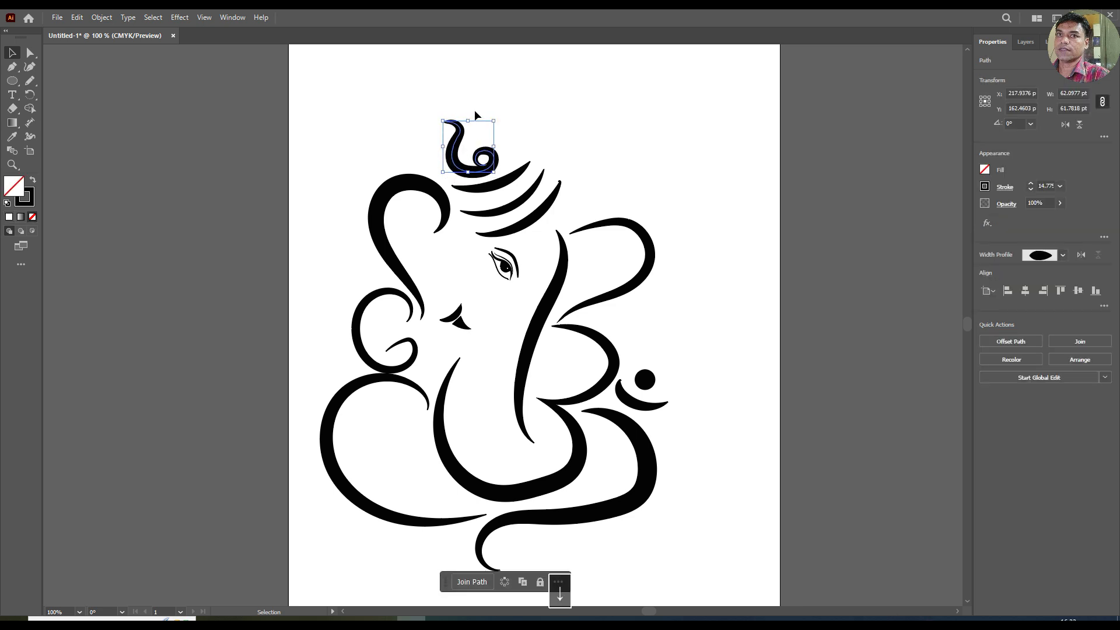
key("Right")
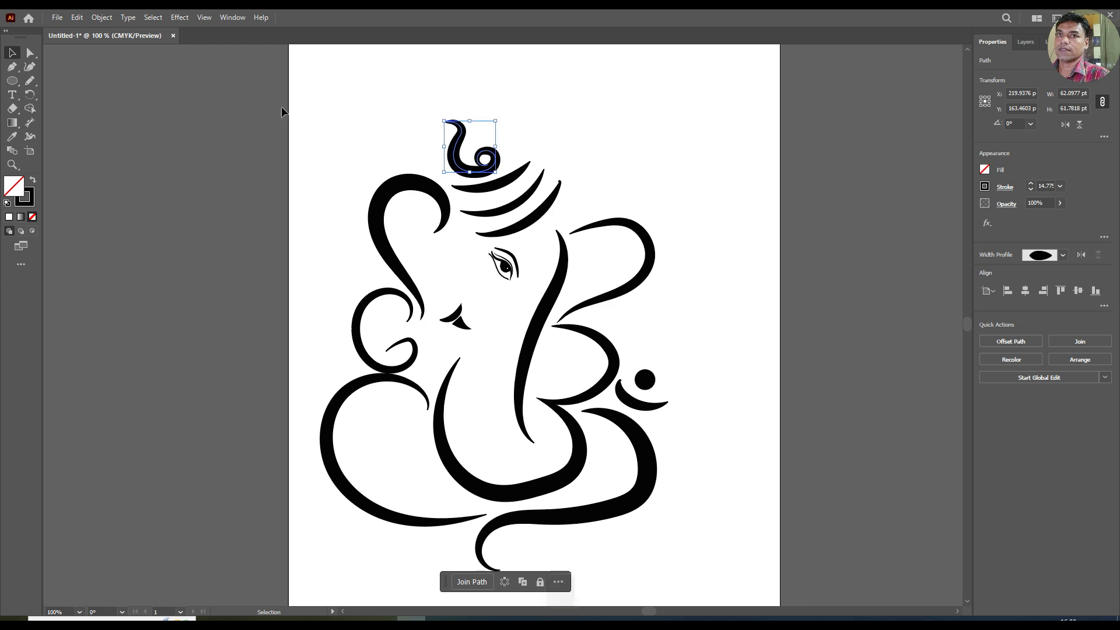